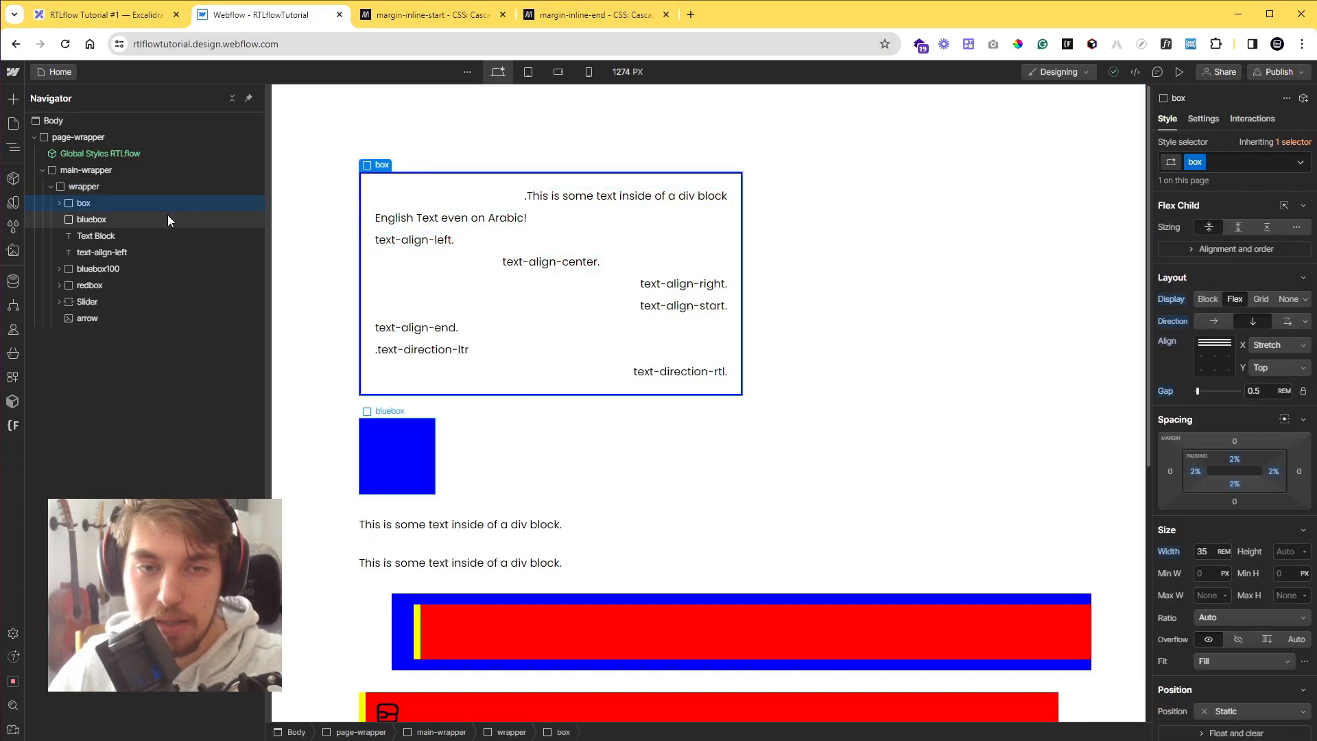
Add a Div Block above the box element inside the wrapper and give it the new class greenbox
{"action": "left_click", "coordinate": [14, 99]}
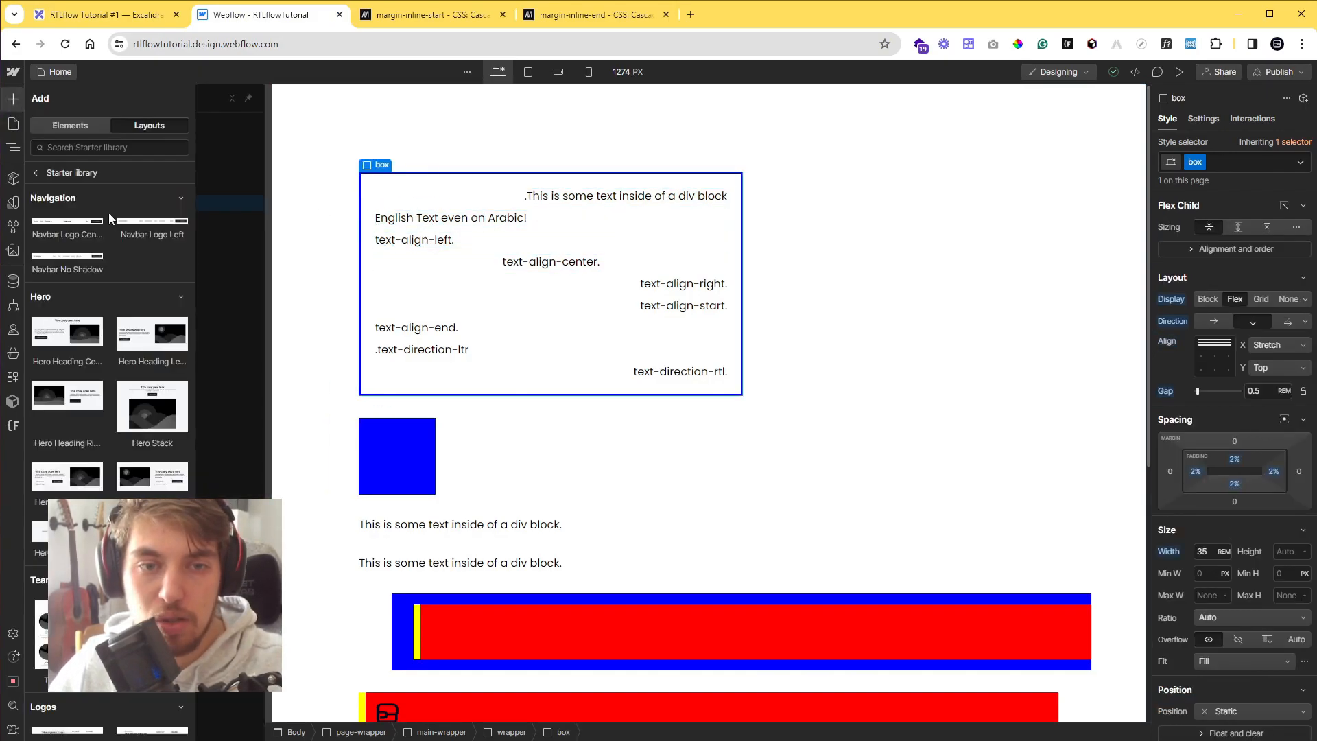
{"action": "left_click", "coordinate": [85, 137]}
{"action": "left_click_drag", "start_coordinate": [51, 363], "coordinate": [450, 166]}
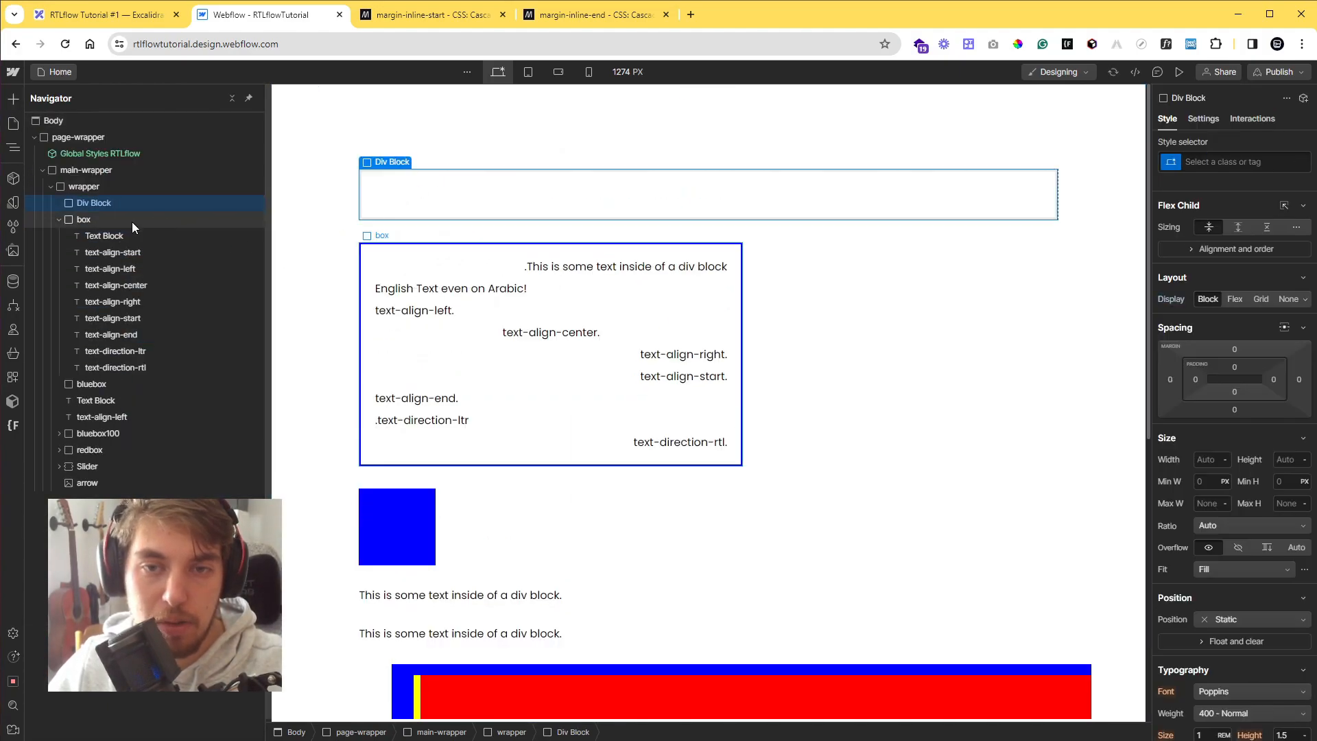
{"action": "left_click", "coordinate": [59, 220]}
{"action": "left_click", "coordinate": [1281, 155]}
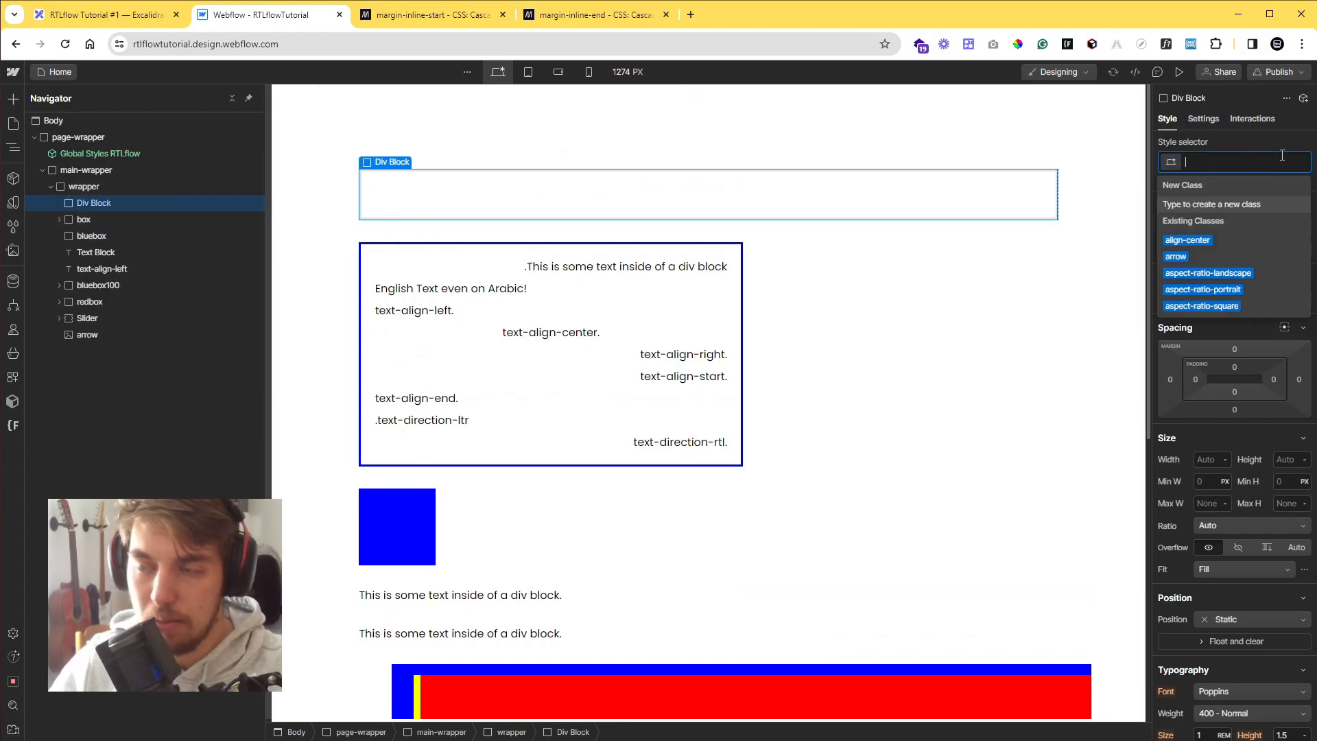
{"action": "type", "text": "greenbox"}
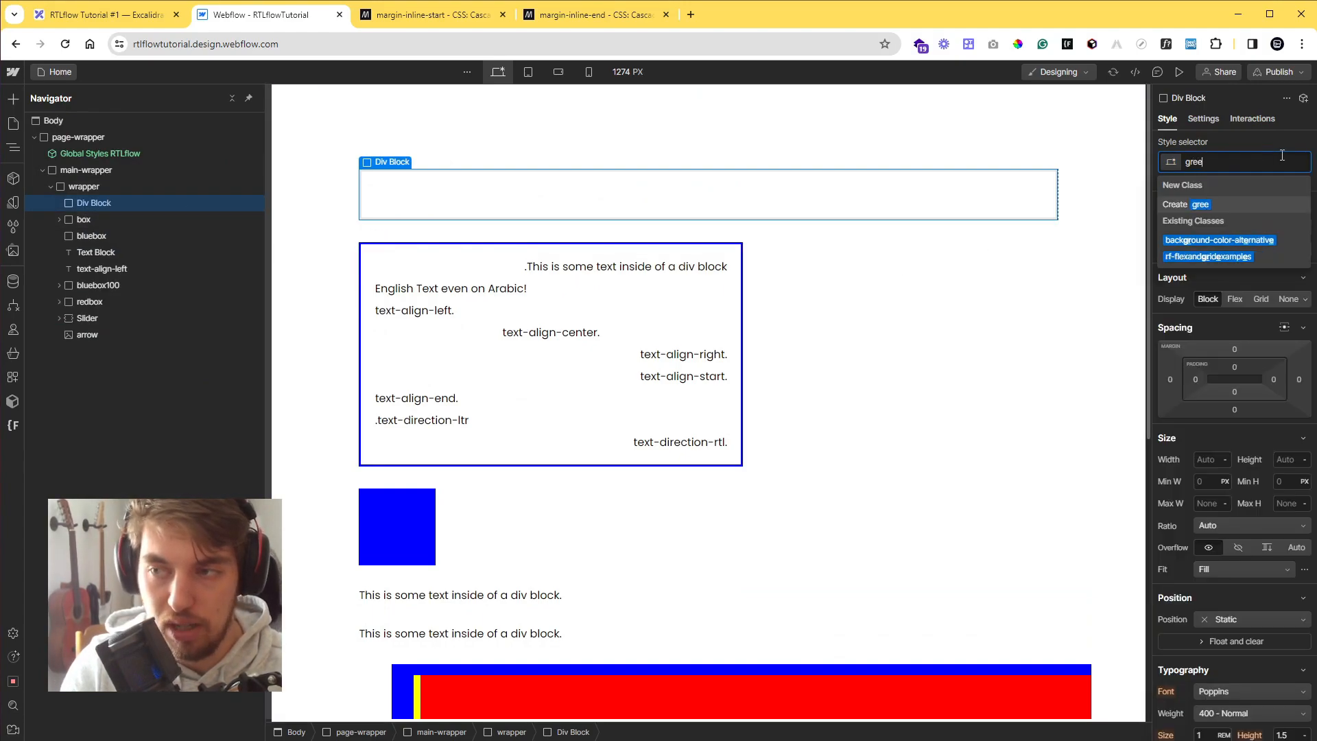
{"action": "key", "text": "Return"}
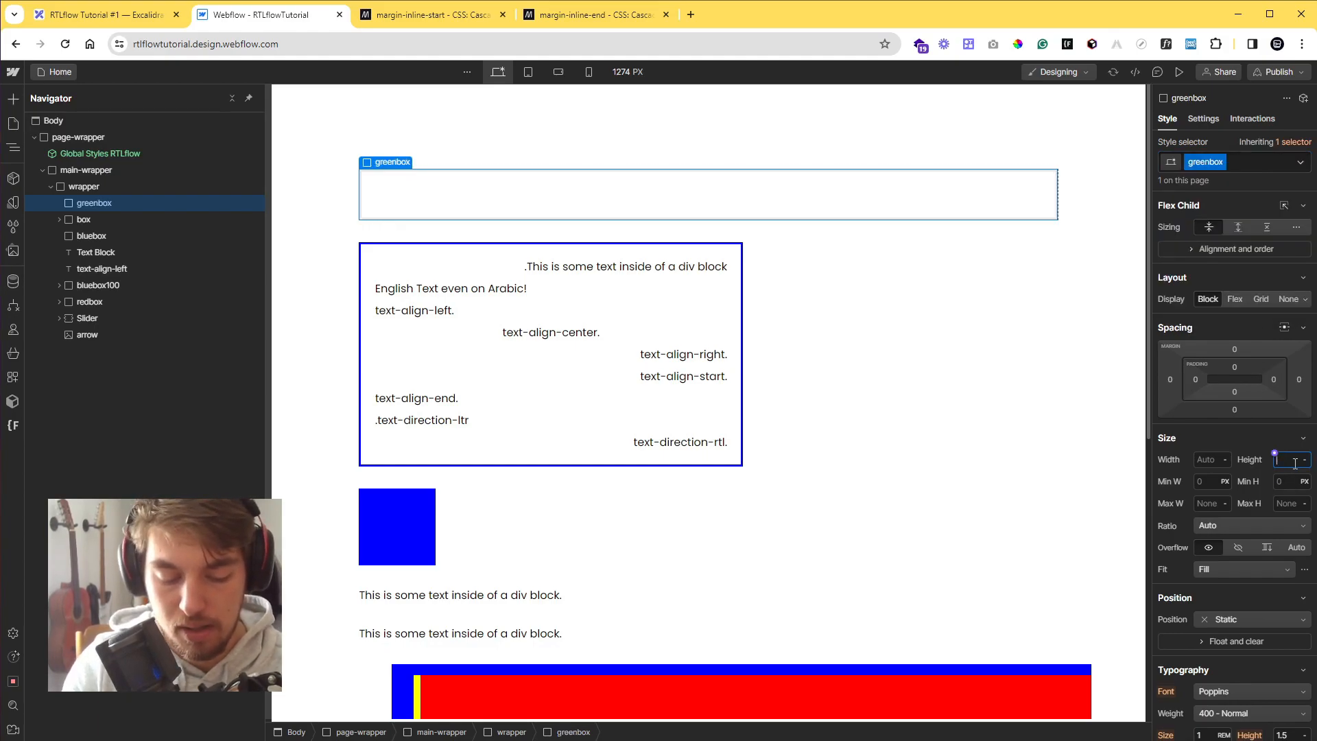
Set the greenbox's height to 7 rem and its width to 100%
{"action": "key", "text": "Return"}
{"action": "left_click", "coordinate": [1199, 457]}
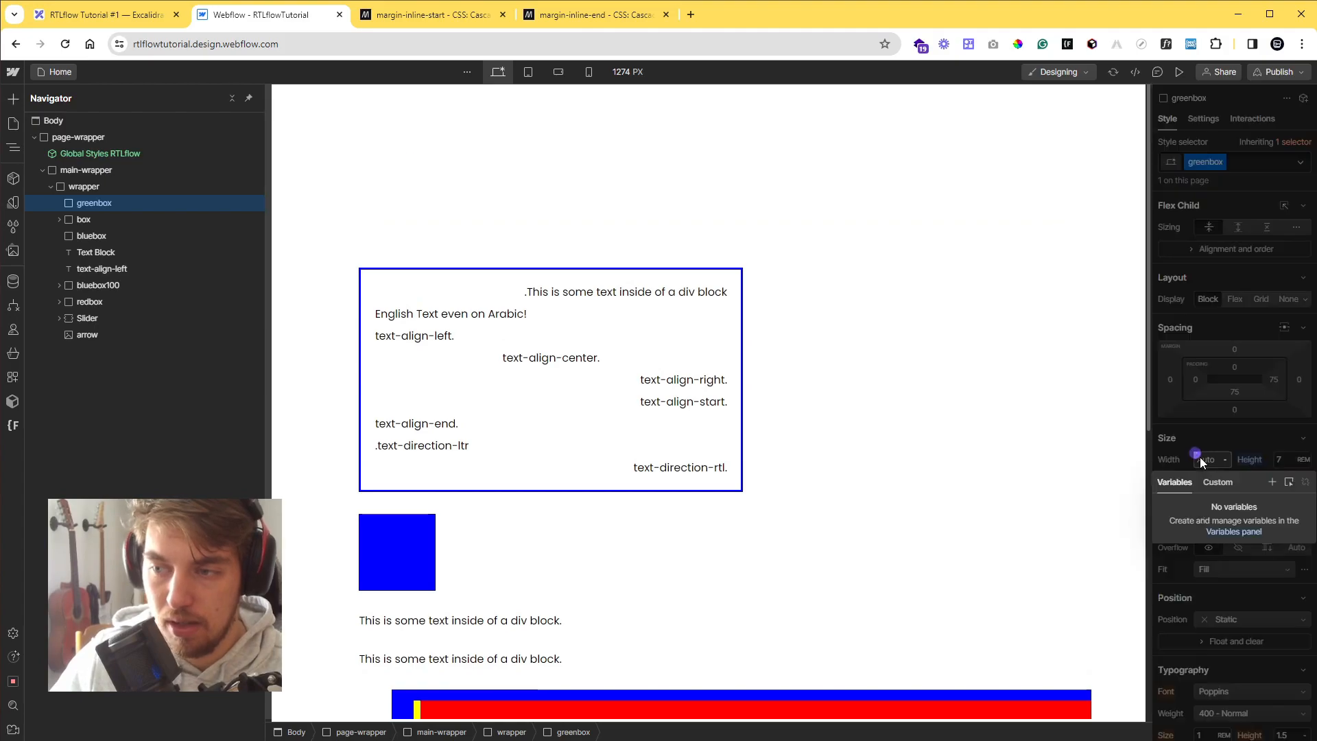
{"action": "left_click", "coordinate": [1200, 458]}
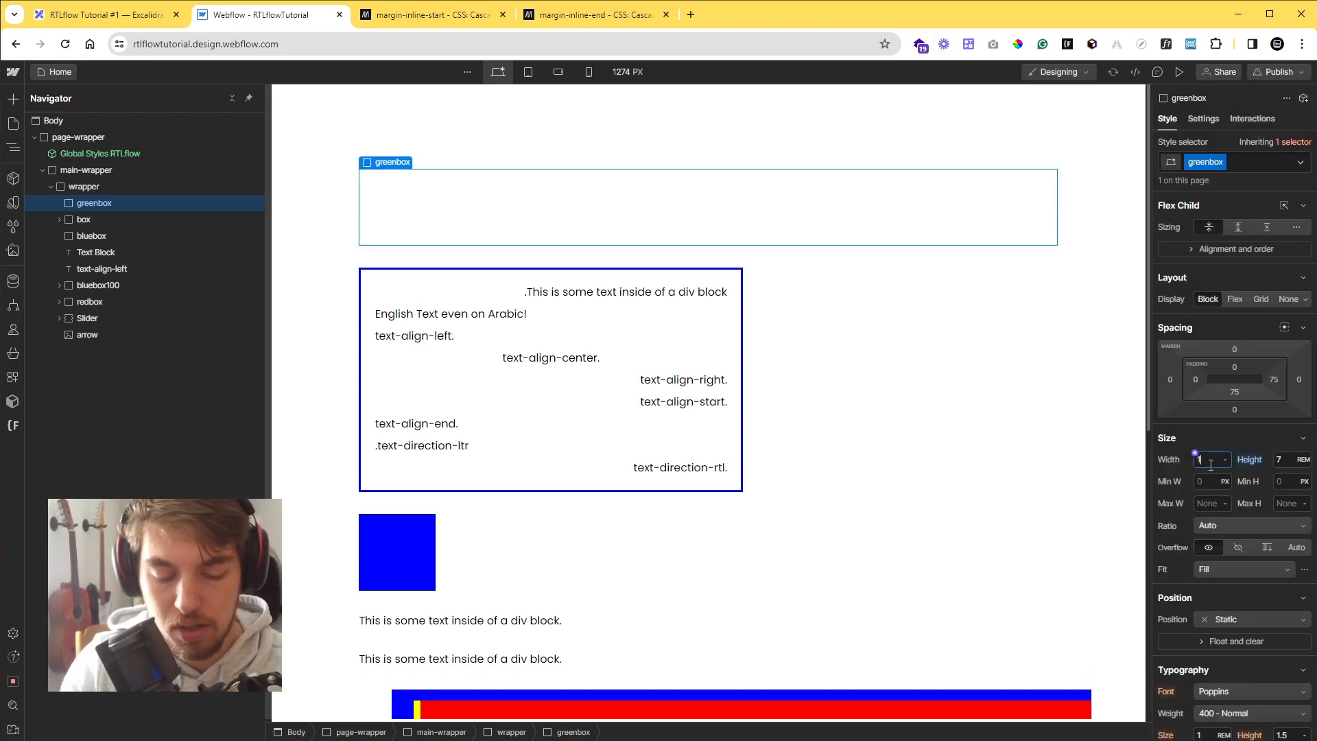
Set the greenbox's background color to green
{"action": "scroll", "coordinate": [1265, 466], "scroll_direction": "down", "scroll_amount": 8}
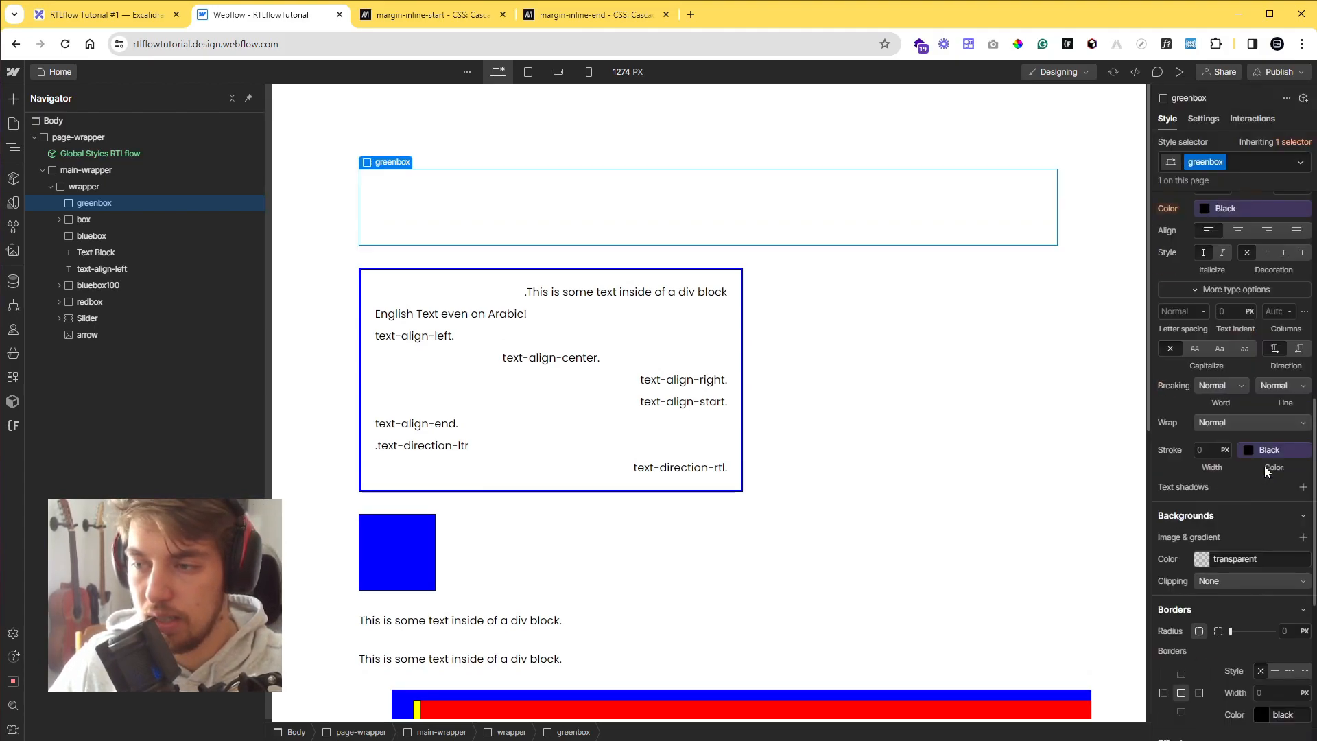
{"action": "scroll", "coordinate": [1265, 466], "scroll_direction": "down", "scroll_amount": 1}
{"action": "left_click", "coordinate": [1254, 489]}
{"action": "type", "text": "gree"}
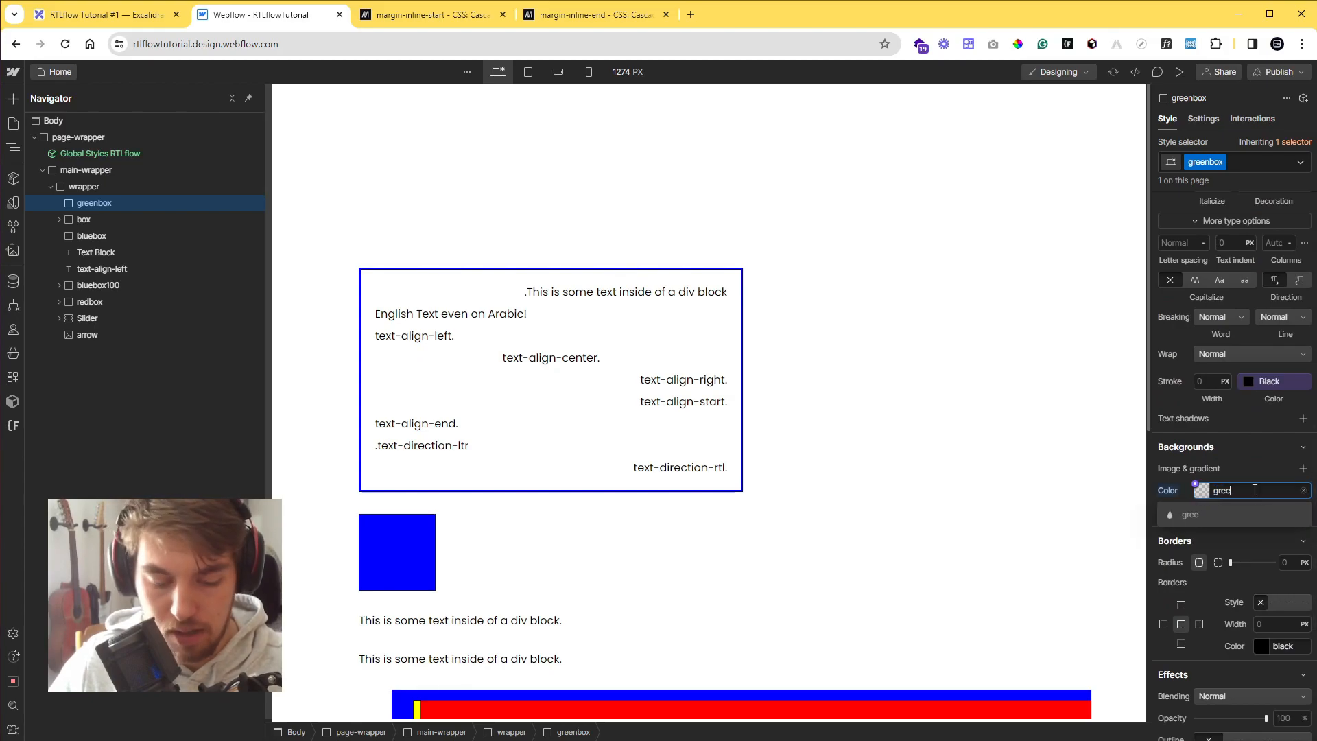
{"action": "type", "text": "n"}
{"action": "key", "text": "Return"}
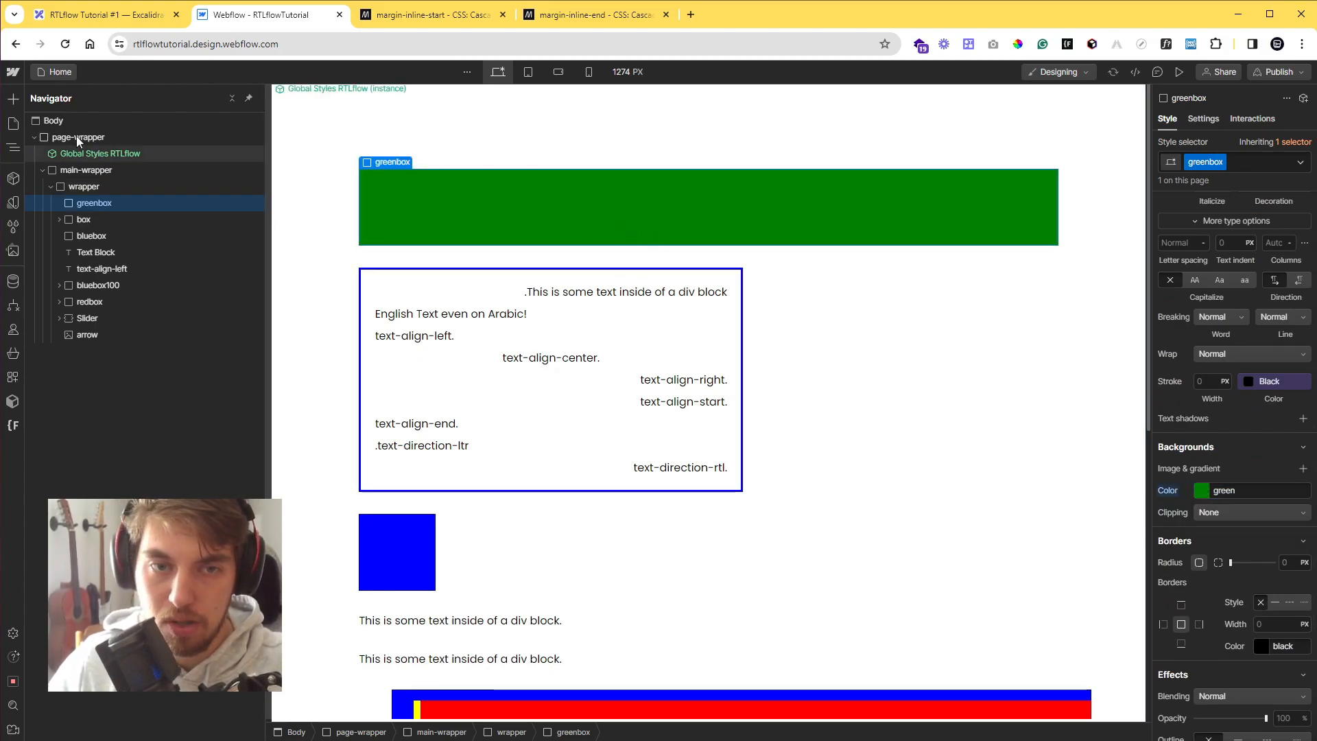
Add a Div Block nested inside the greenbox and select it
{"action": "left_click", "coordinate": [13, 98]}
{"action": "left_click", "coordinate": [52, 381]}
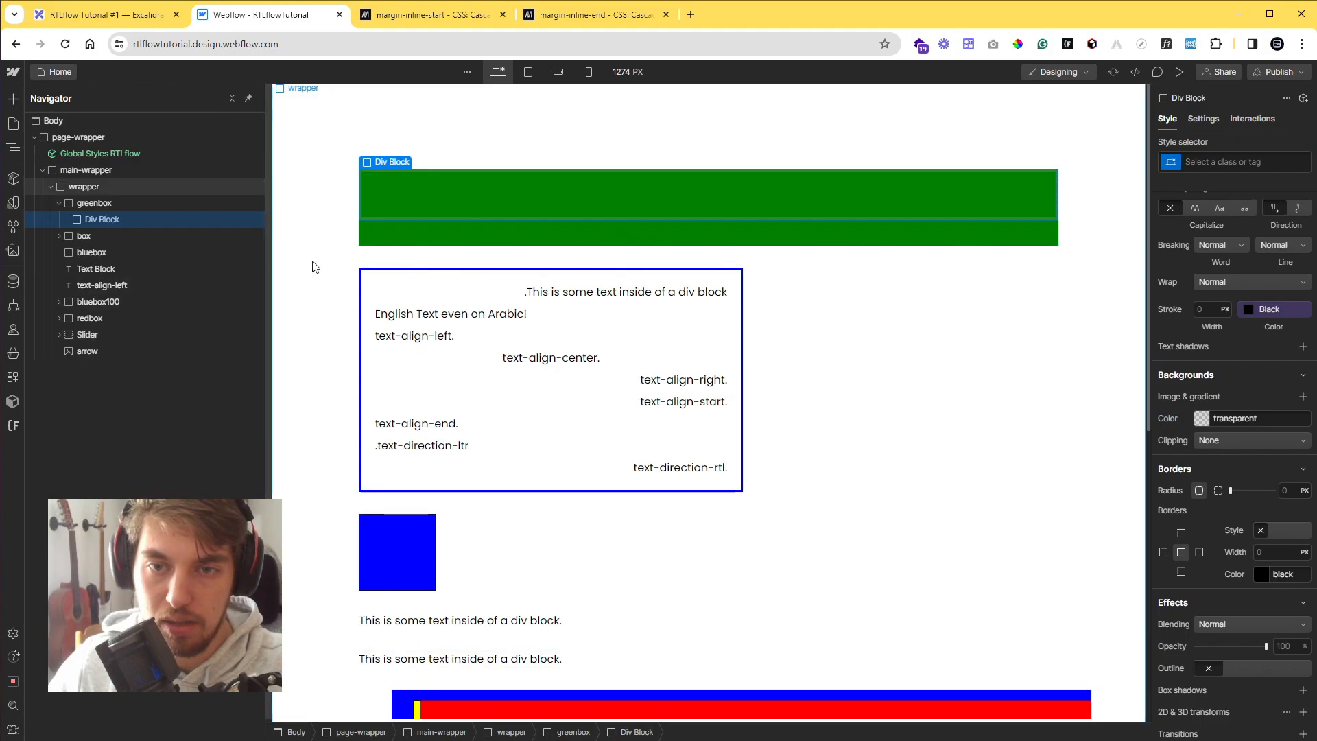
{"action": "left_click", "coordinate": [135, 205]}
{"action": "left_click", "coordinate": [132, 219]}
Give the nested Div Block a yellow background and rename its class to yellowbox
{"action": "scroll", "coordinate": [1235, 366], "scroll_direction": "up", "scroll_amount": 2}
{"action": "scroll", "coordinate": [1233, 366], "scroll_direction": "down", "scroll_amount": 2}
{"action": "left_click", "coordinate": [1232, 417]}
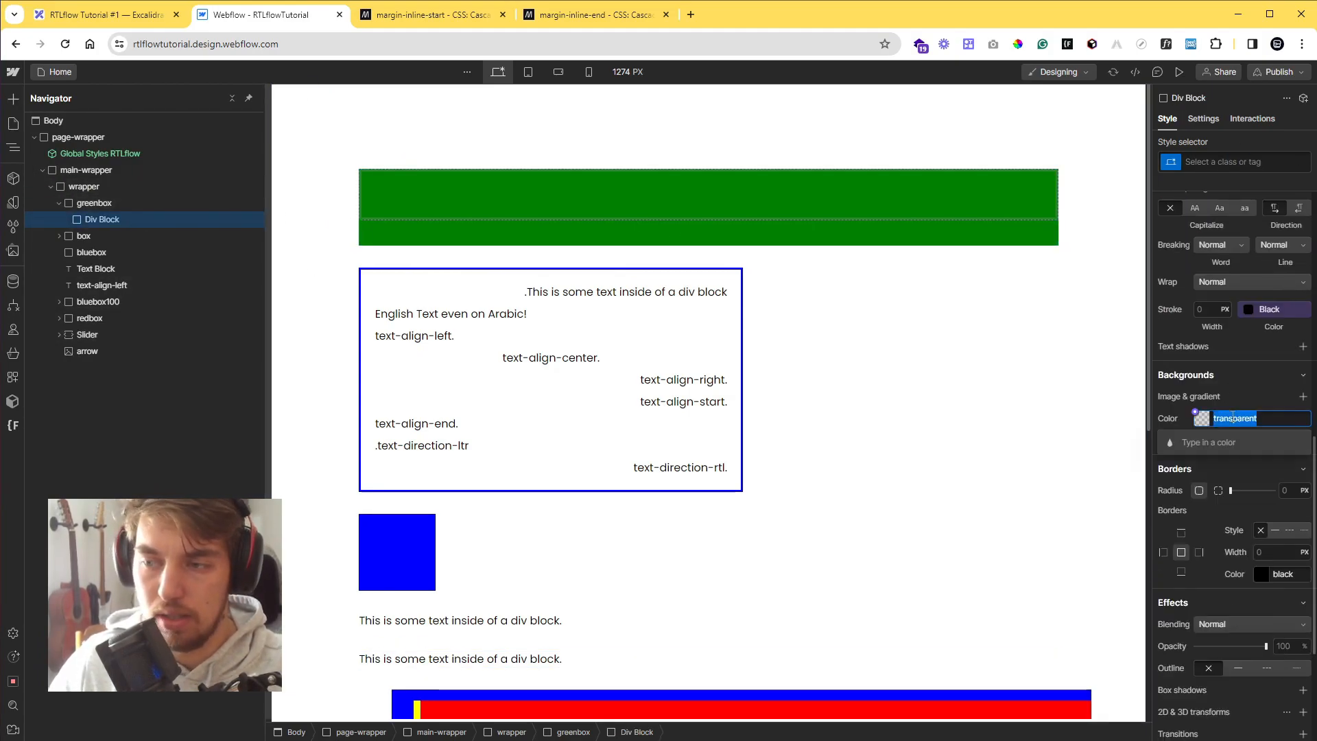
{"action": "type", "text": "yellow"}
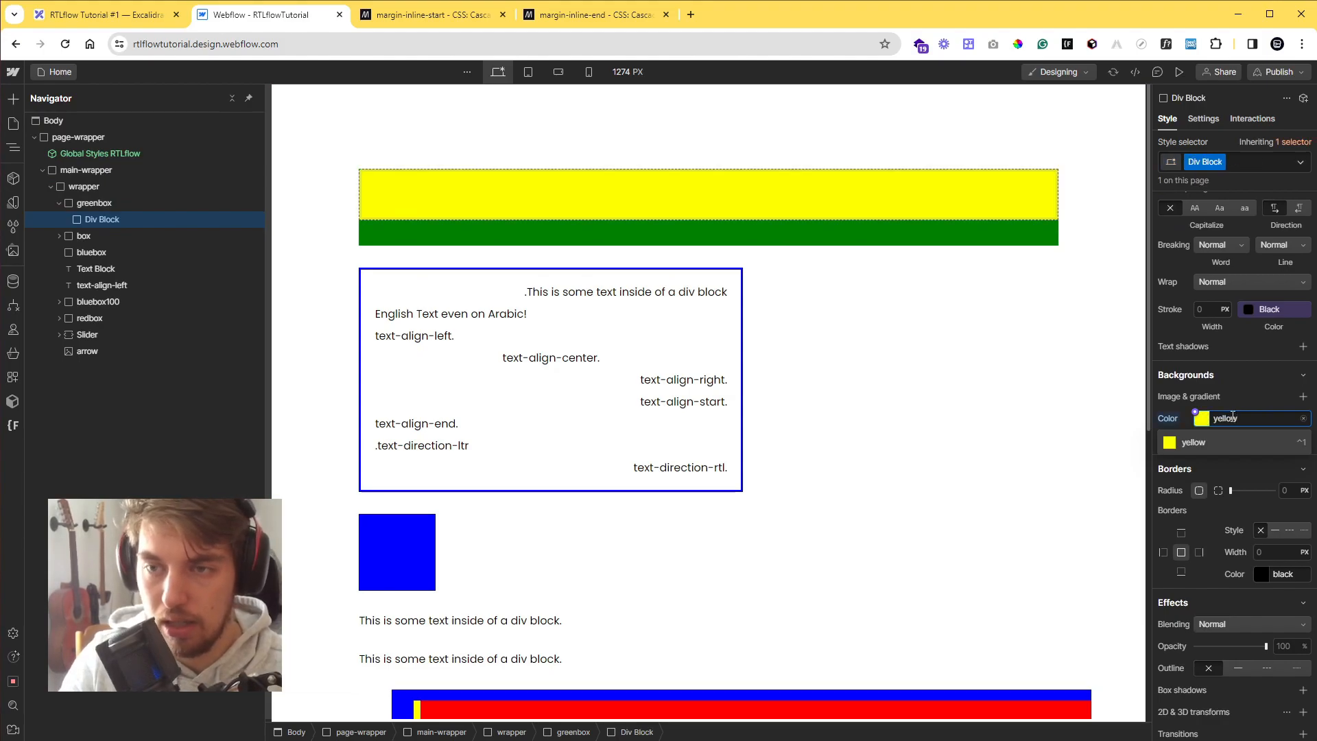
{"action": "key", "text": "Return"}
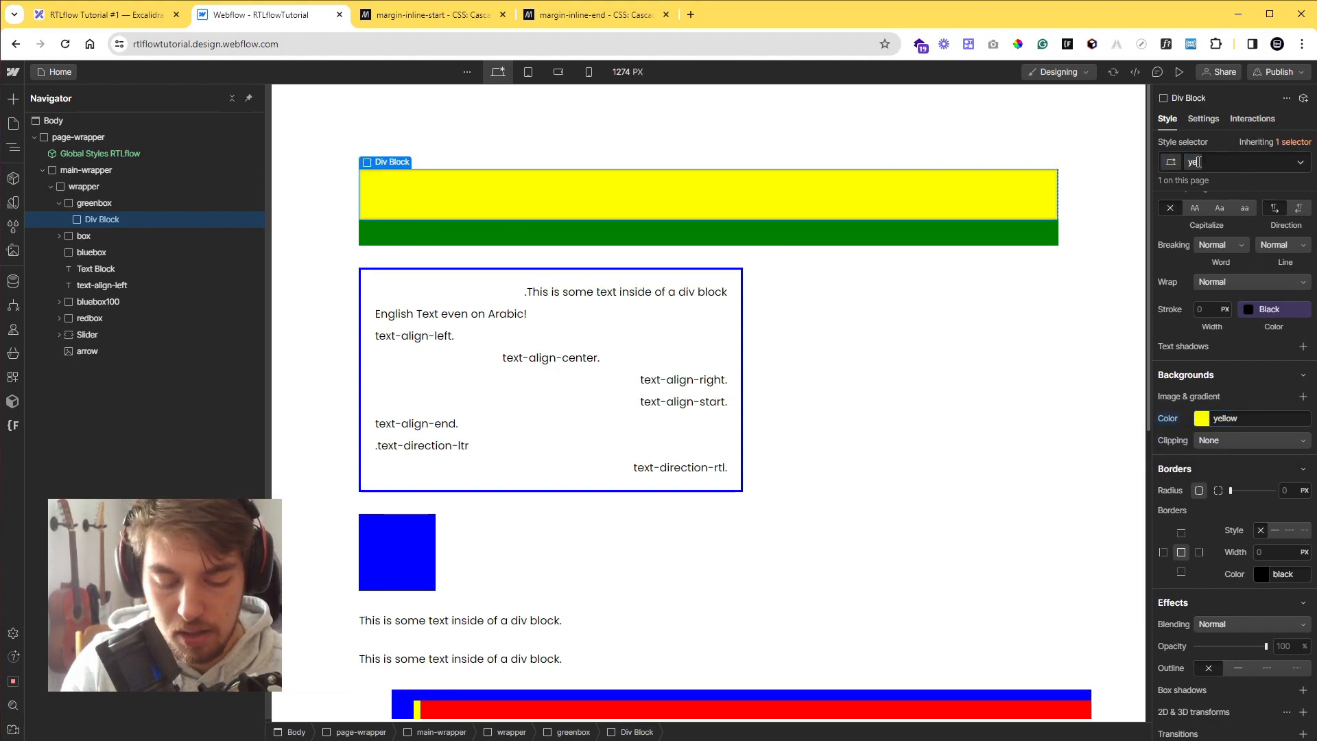
{"action": "key", "text": "Return"}
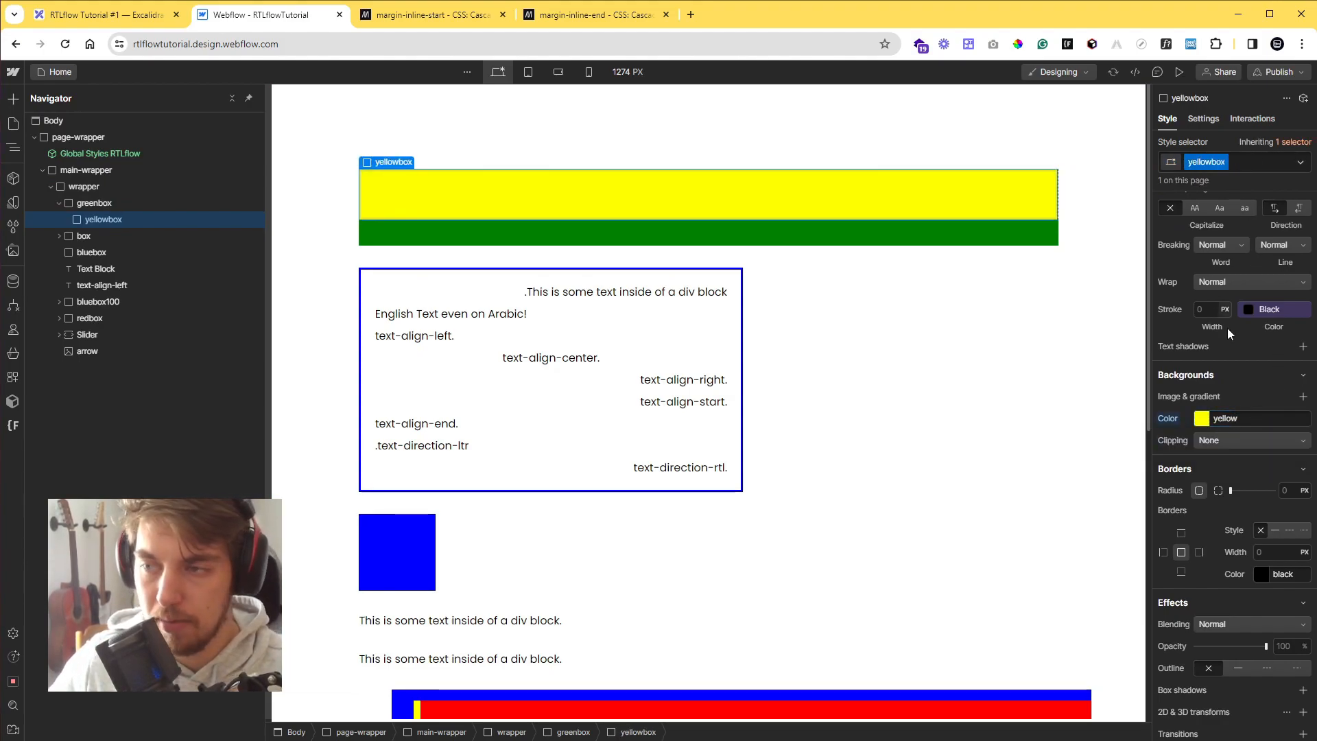
Set the yellowbox's width and height to 100% each
{"action": "scroll", "coordinate": [1227, 328], "scroll_direction": "up", "scroll_amount": 7}
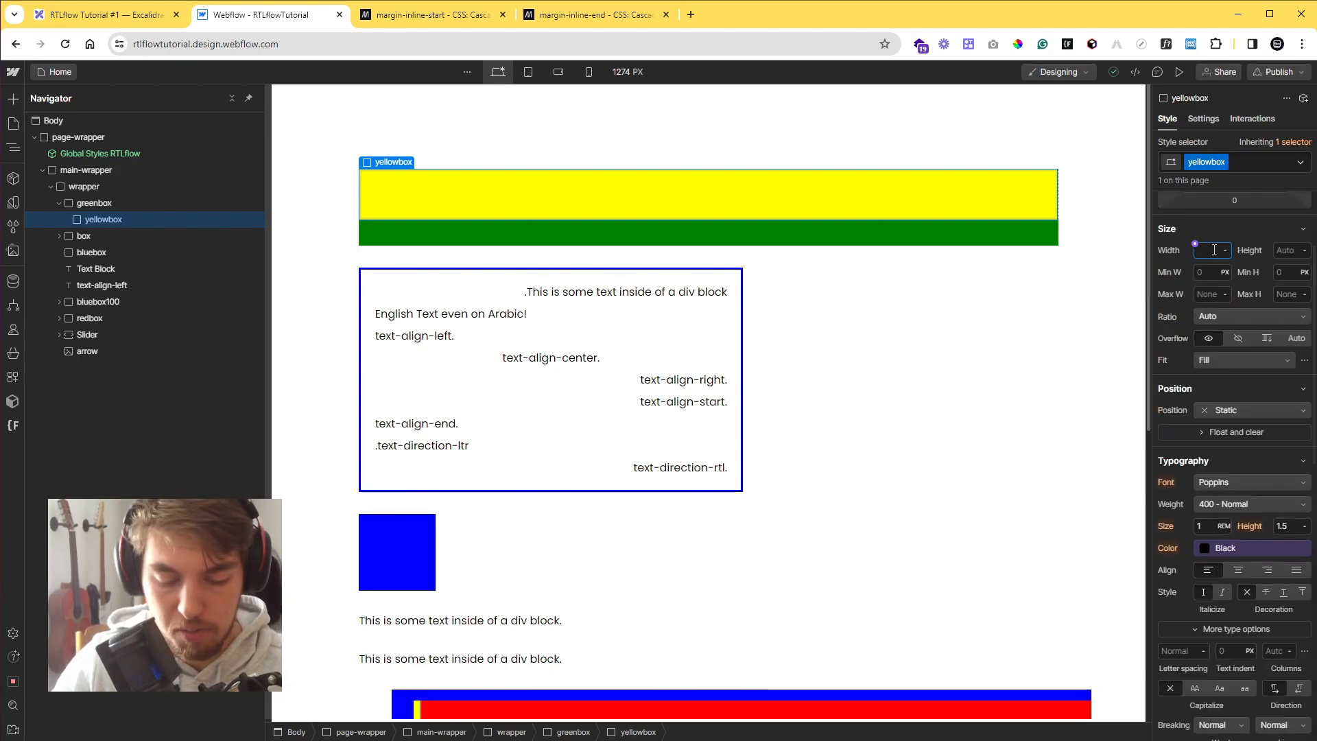
{"action": "type", "text": "%"}
{"action": "key", "text": "Return"}
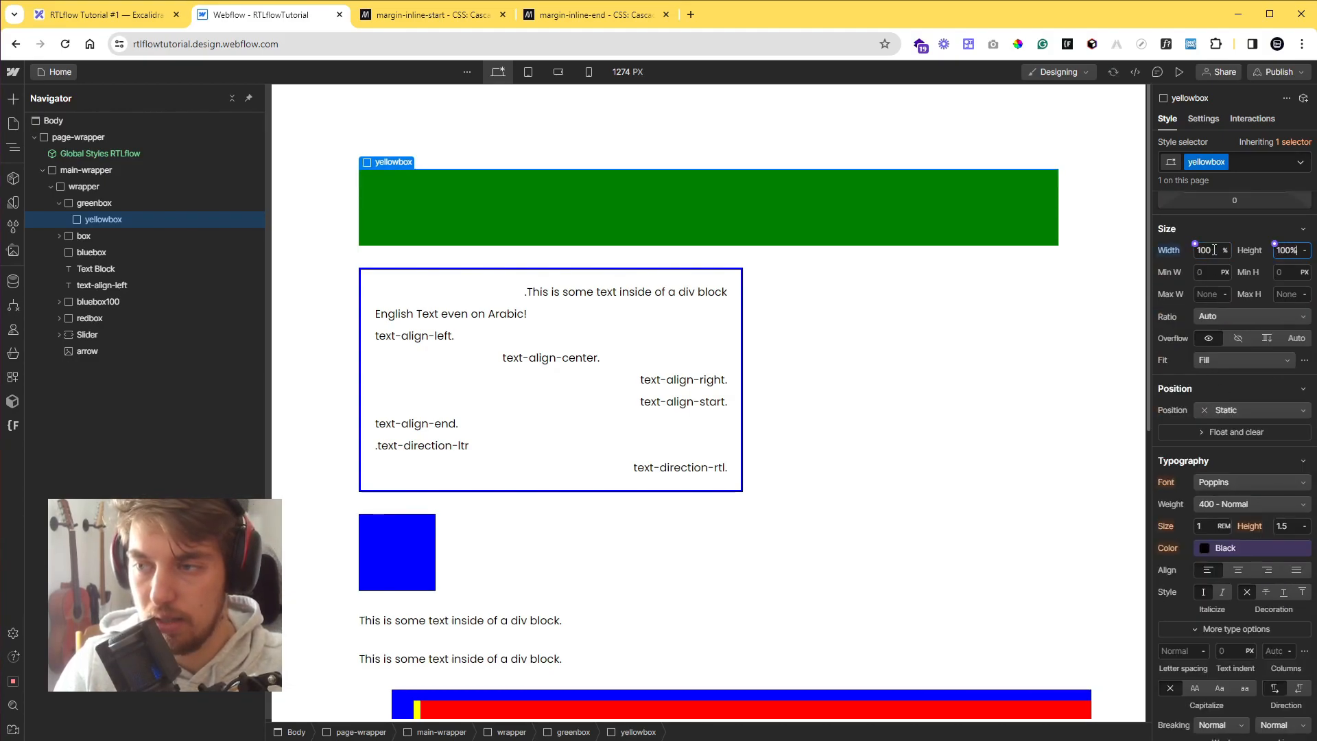
{"action": "type", "text": "100%"}
{"action": "key", "text": "Return"}
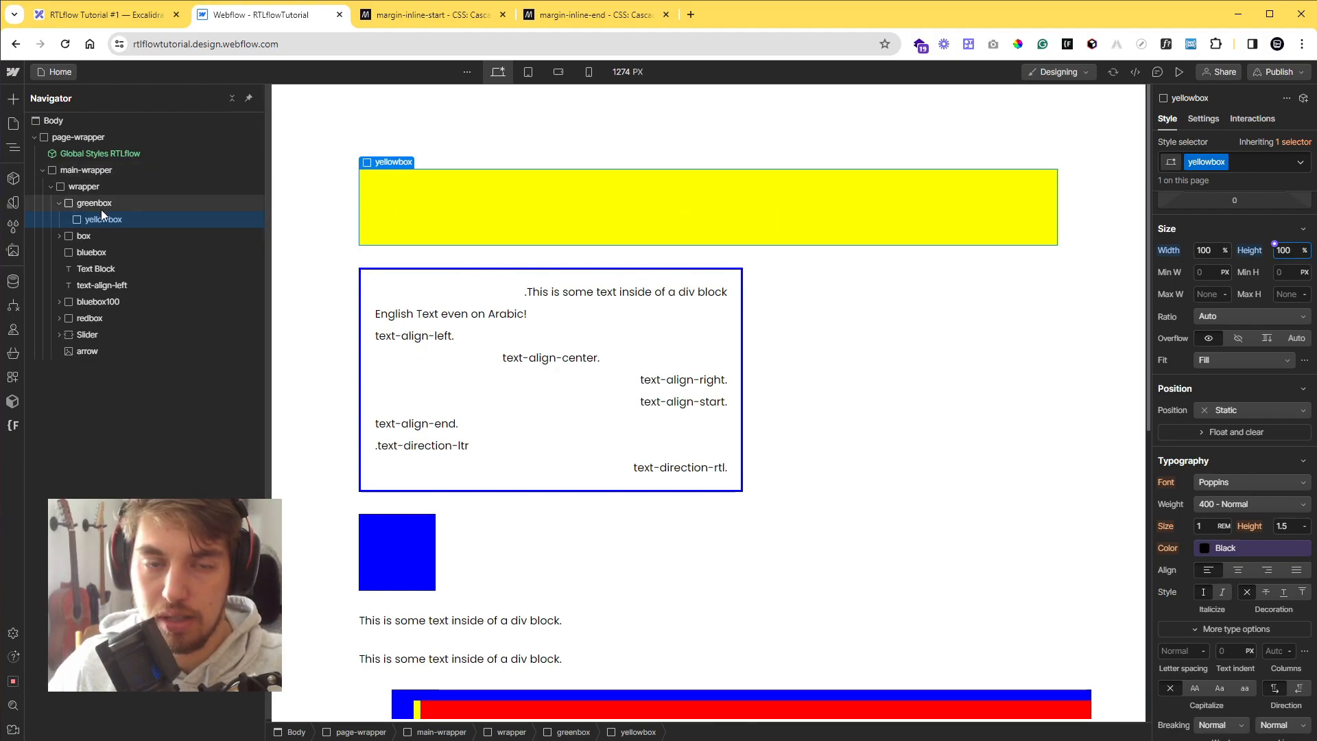
Set the greenbox's padding to 3rem on its left side and 1rem on its top and bottom sides
{"action": "left_click", "coordinate": [118, 201]}
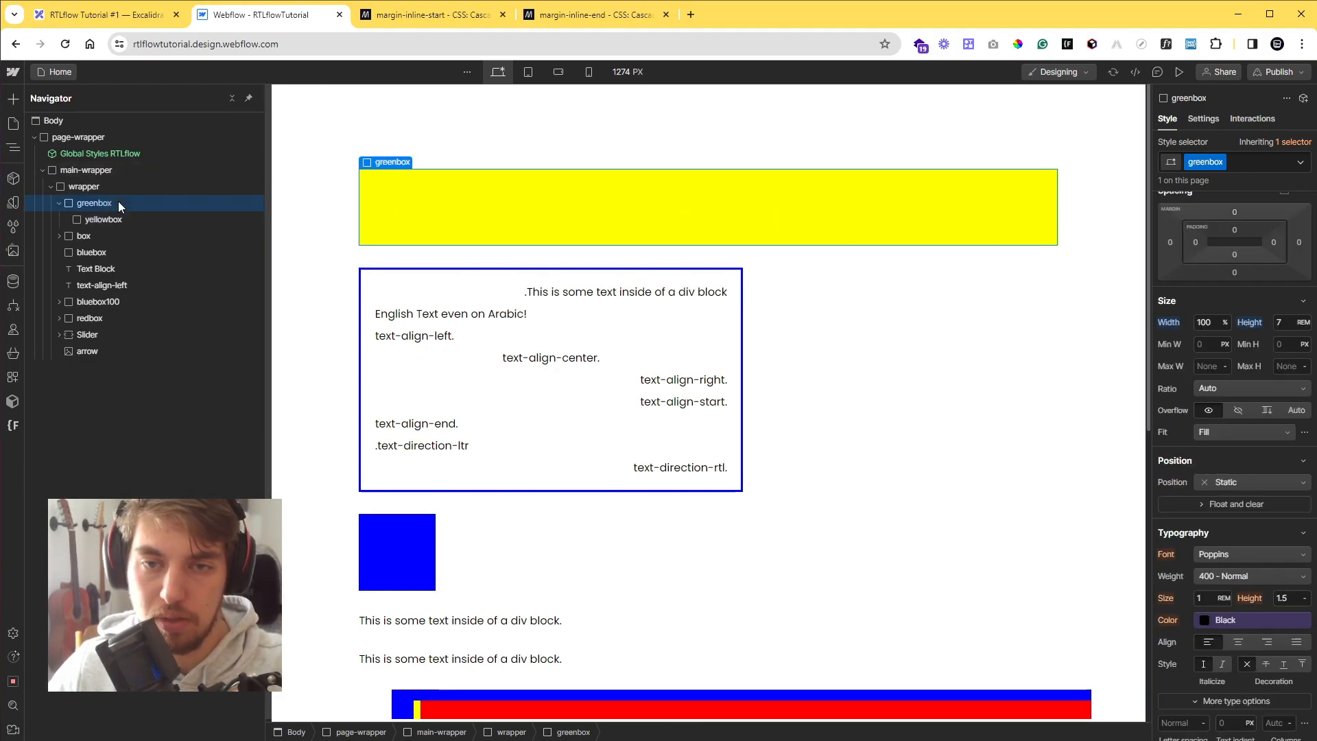
{"action": "scroll", "coordinate": [1186, 380], "scroll_direction": "up", "scroll_amount": 2}
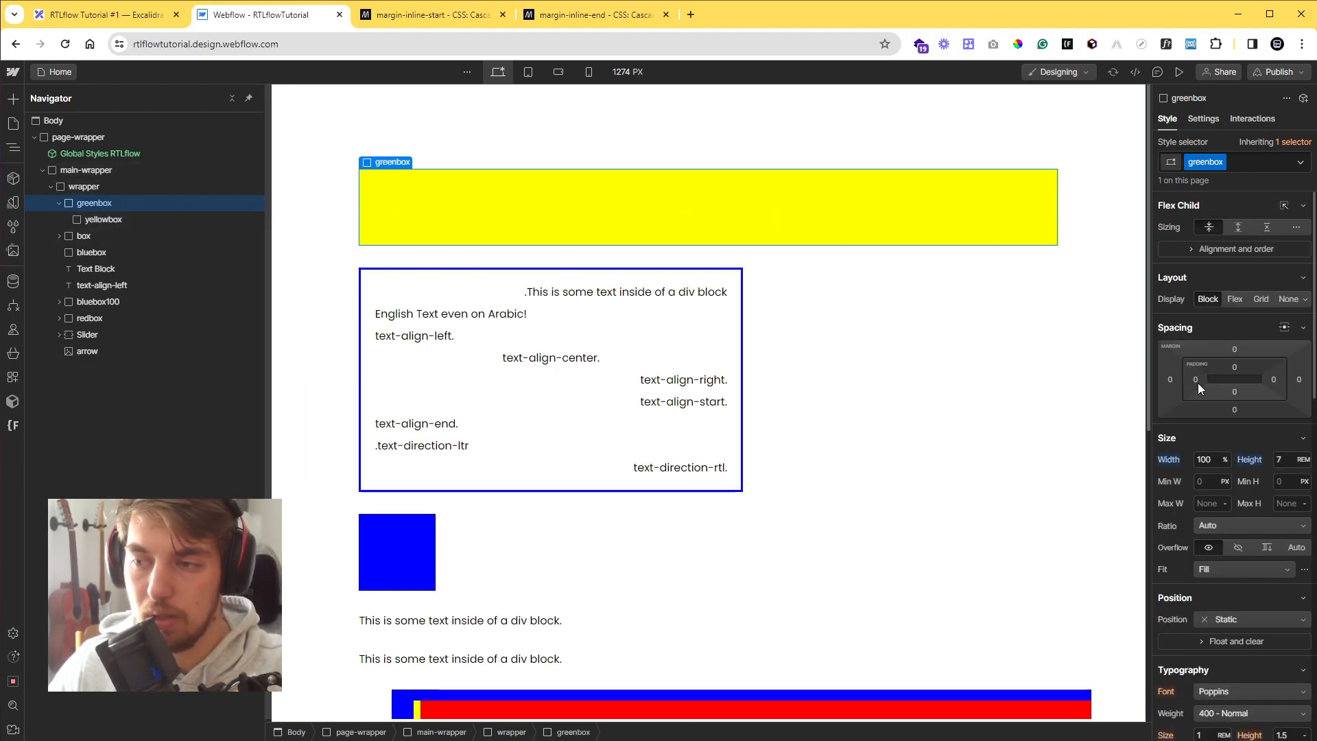
{"action": "left_click", "coordinate": [1196, 381]}
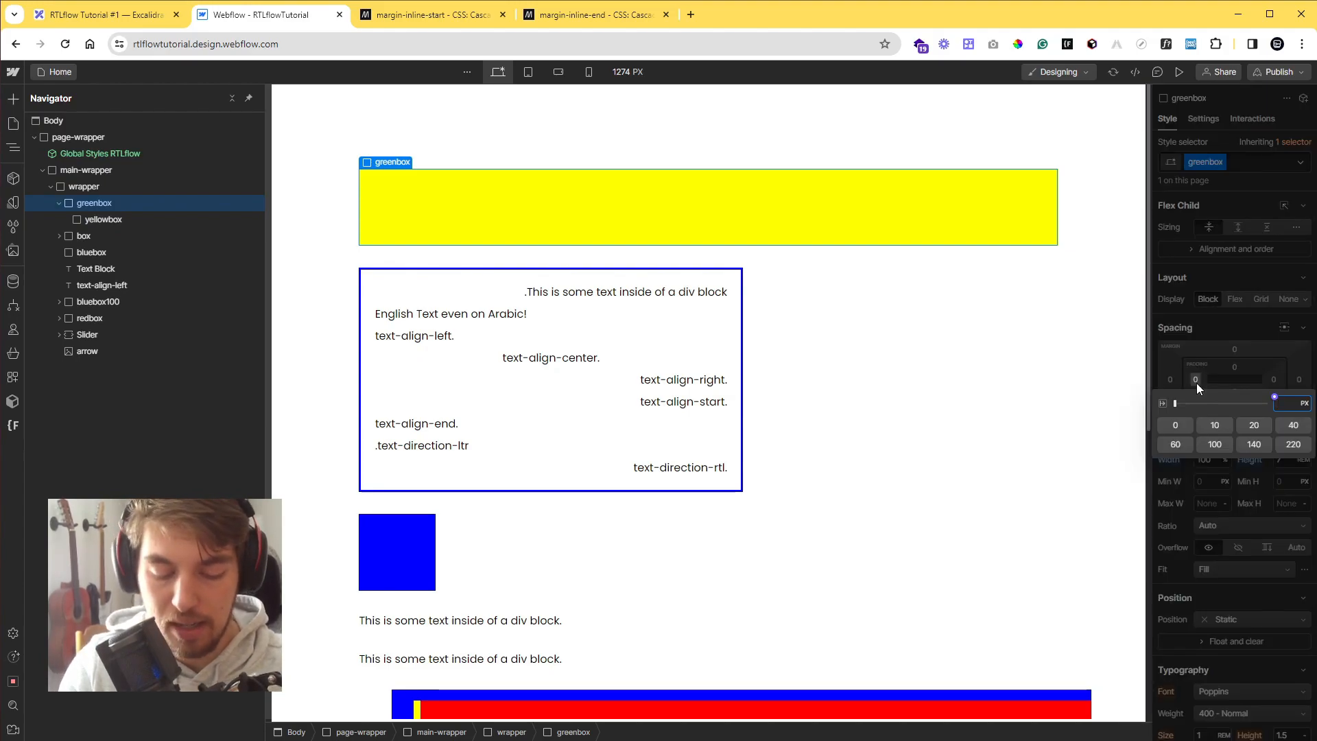
{"action": "type", "text": "3rem"}
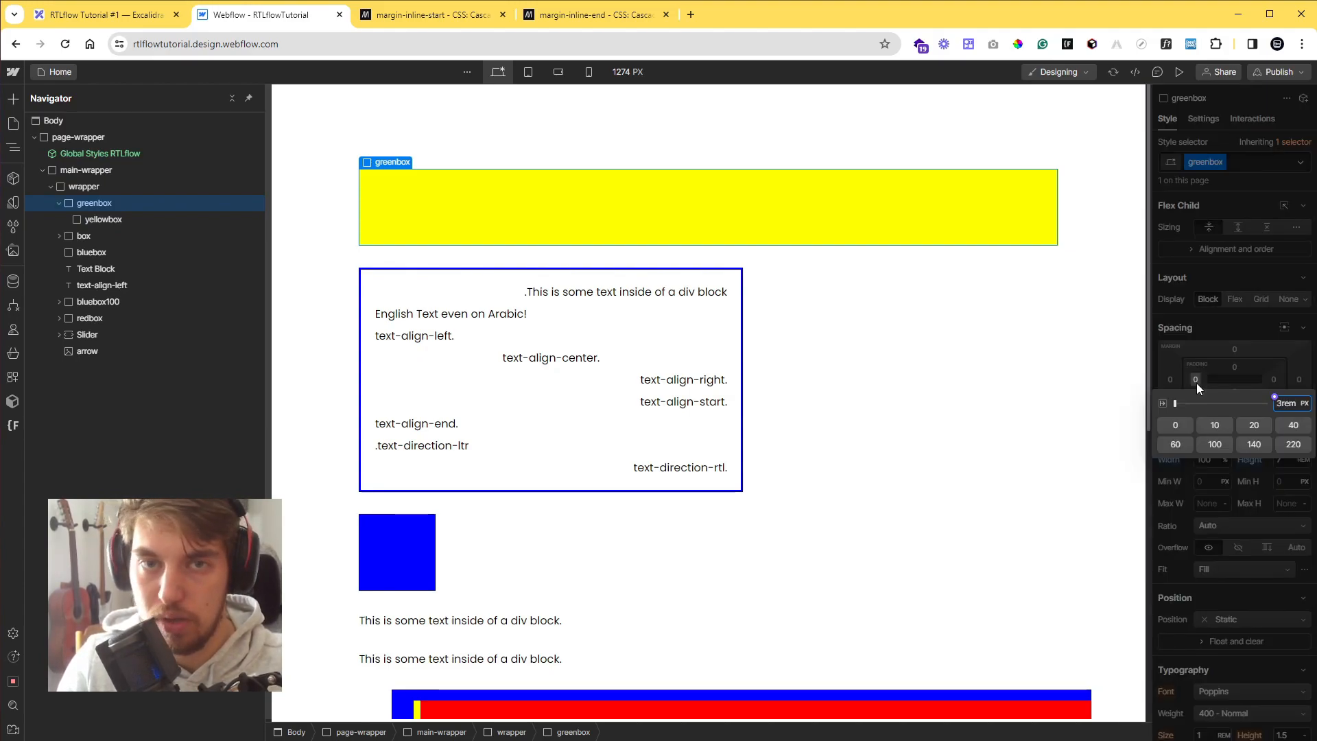
{"action": "key", "text": "Return"}
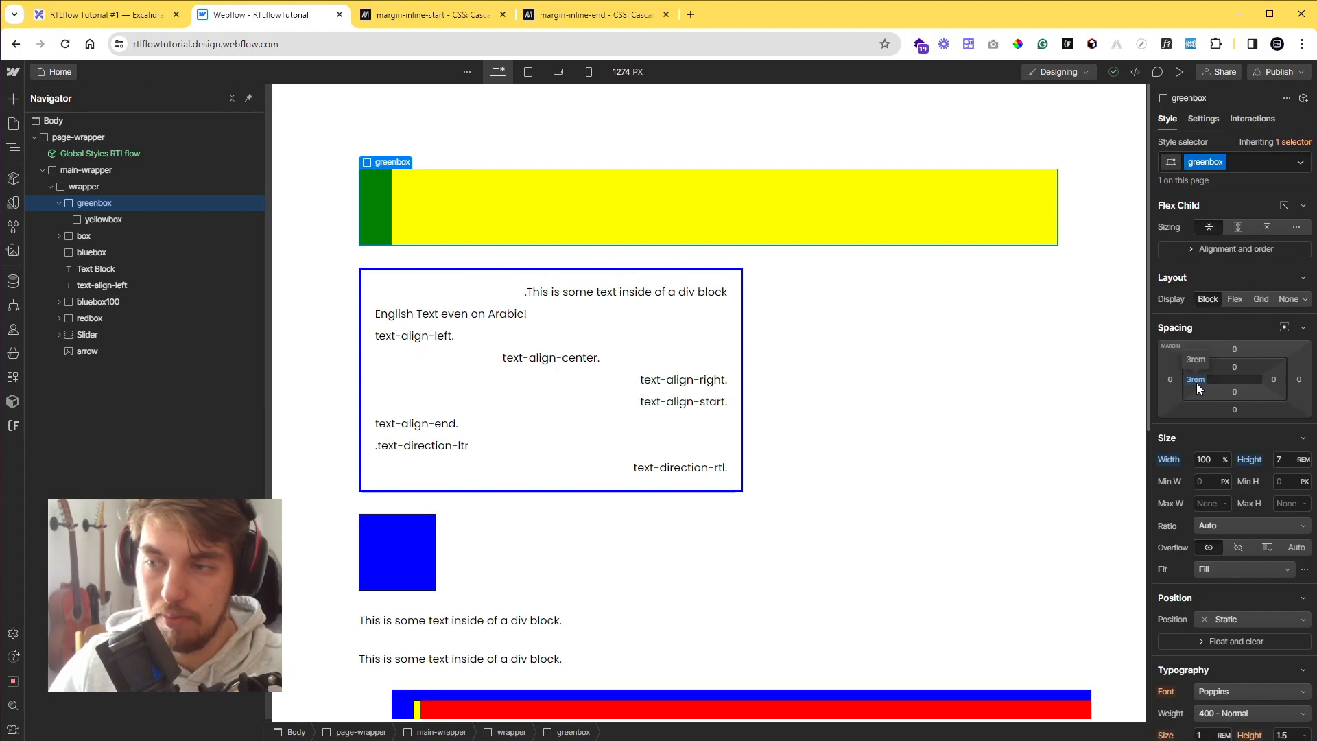
{"action": "left_click", "coordinate": [1237, 364]}
{"action": "type", "text": "1"}
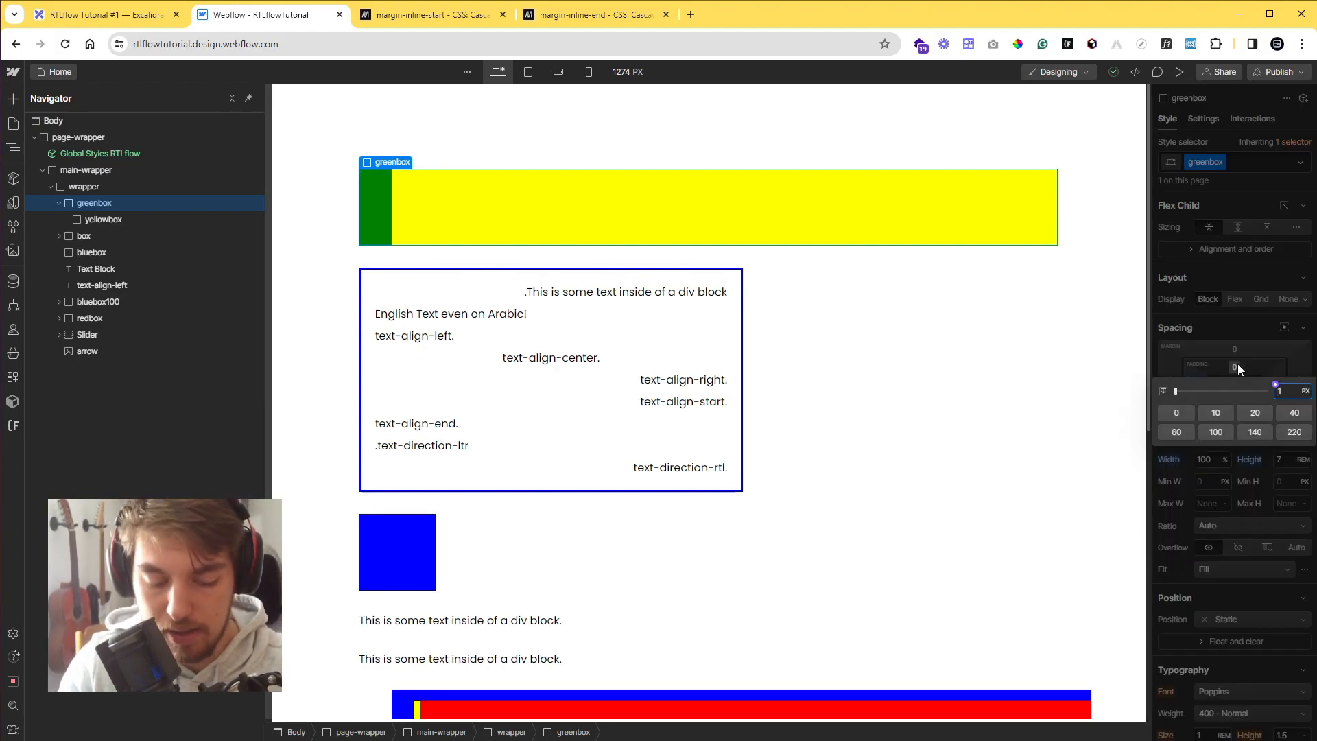
{"action": "type", "text": "rem"}
{"action": "key", "text": "Return"}
{"action": "left_click", "coordinate": [1236, 392]}
{"action": "type", "text": "1rem"}
{"action": "key", "text": "Return"}
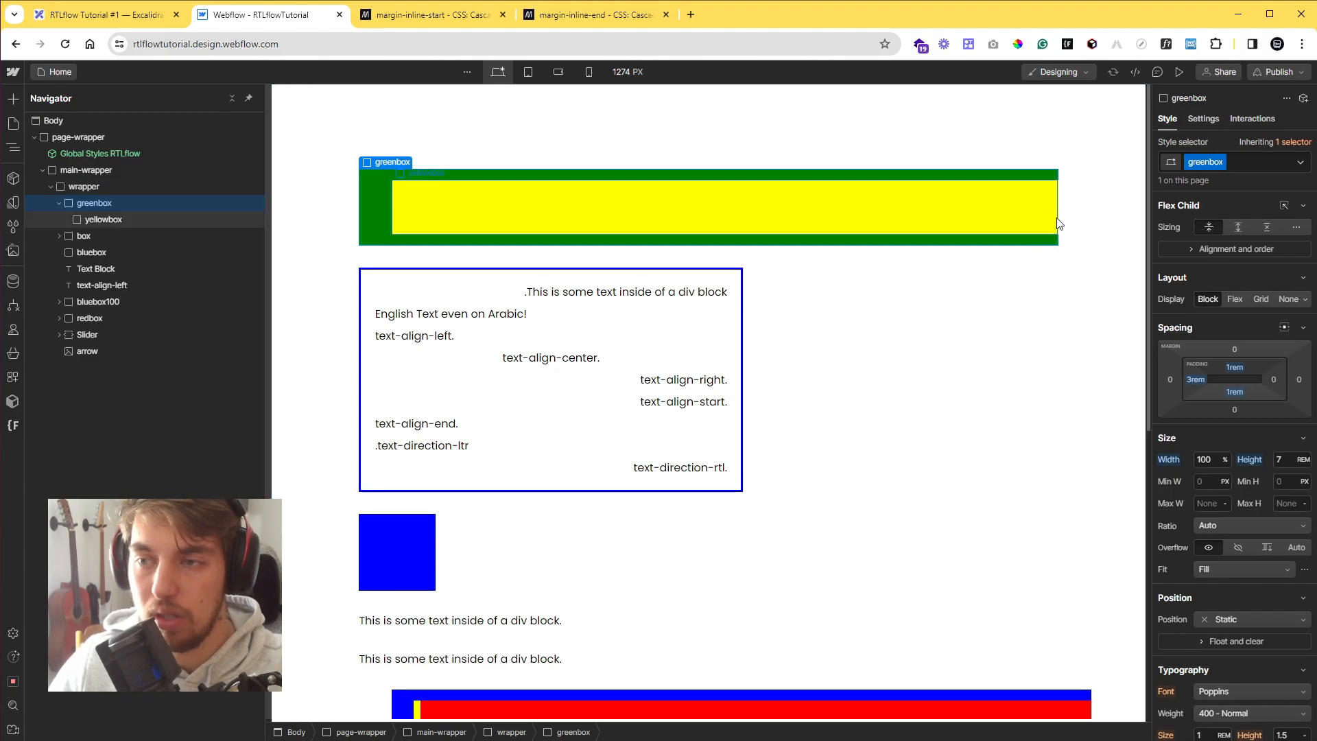
Add a custom attribute named dir with the value rtl to the Body element
{"action": "left_click", "coordinate": [107, 125]}
{"action": "left_click", "coordinate": [1205, 118]}
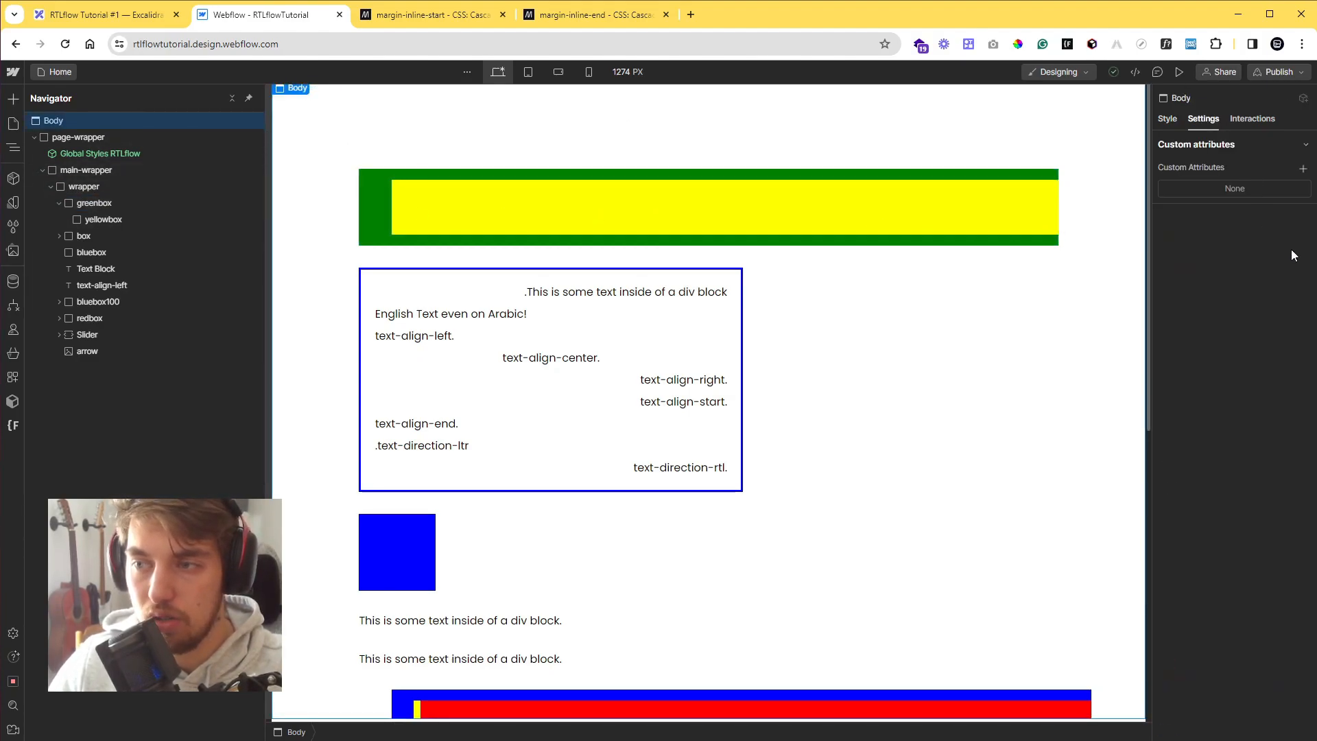
{"action": "left_click", "coordinate": [1302, 168]}
{"action": "type", "text": "dir"}
{"action": "key", "text": "Tab"}
{"action": "type", "text": "ltr"}
{"action": "key", "text": "BackSpace"}
{"action": "key", "text": "BackSpace"}
{"action": "type", "text": "rtl"}
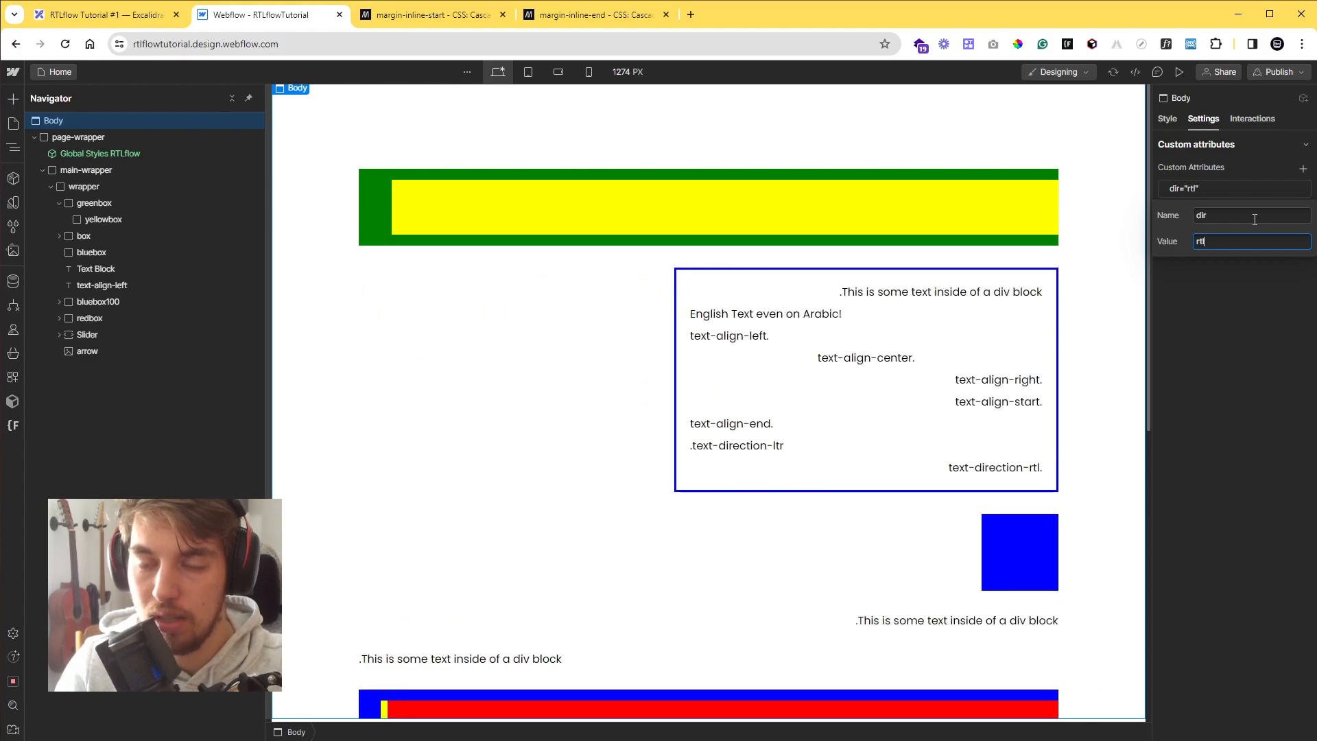
{"action": "left_click", "coordinate": [1217, 331]}
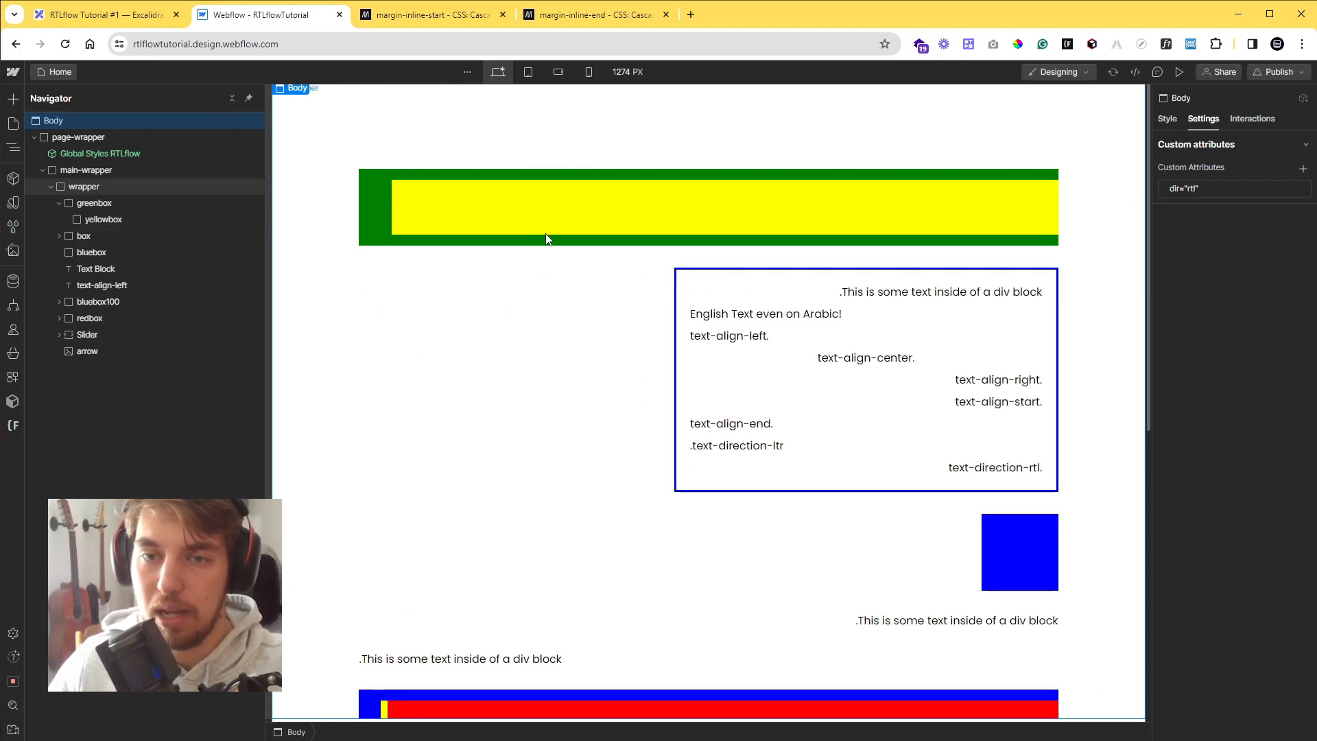
Reset the greenbox's left padding to its initial value
{"action": "left_click", "coordinate": [384, 217]}
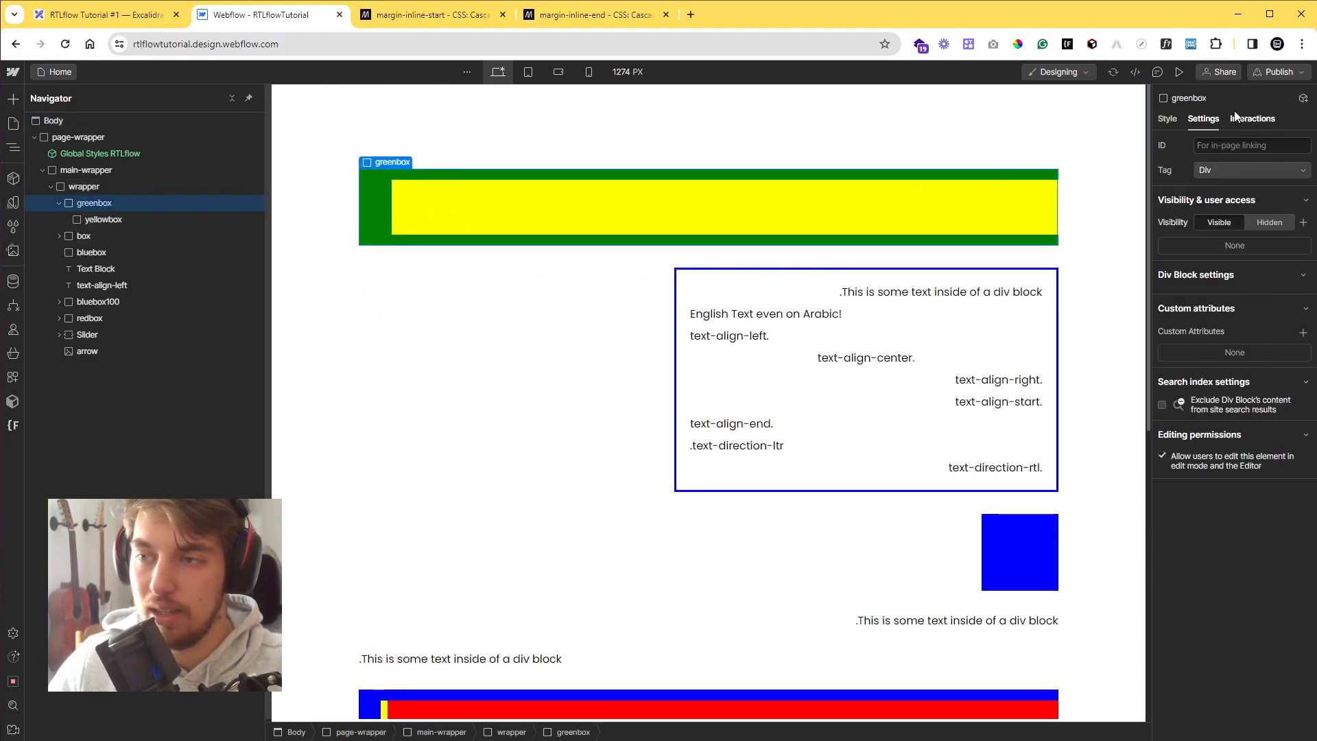
{"action": "left_click", "coordinate": [1173, 119]}
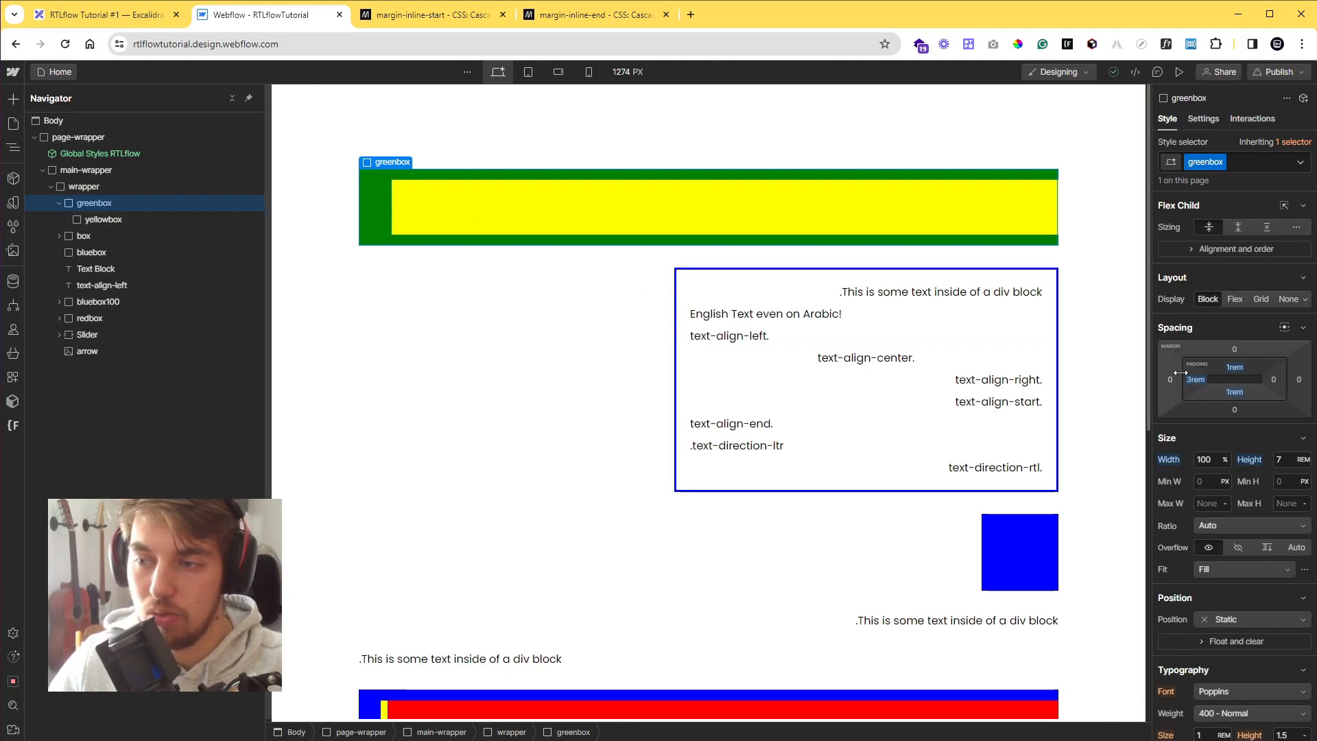
{"action": "left_click", "coordinate": [1196, 378]}
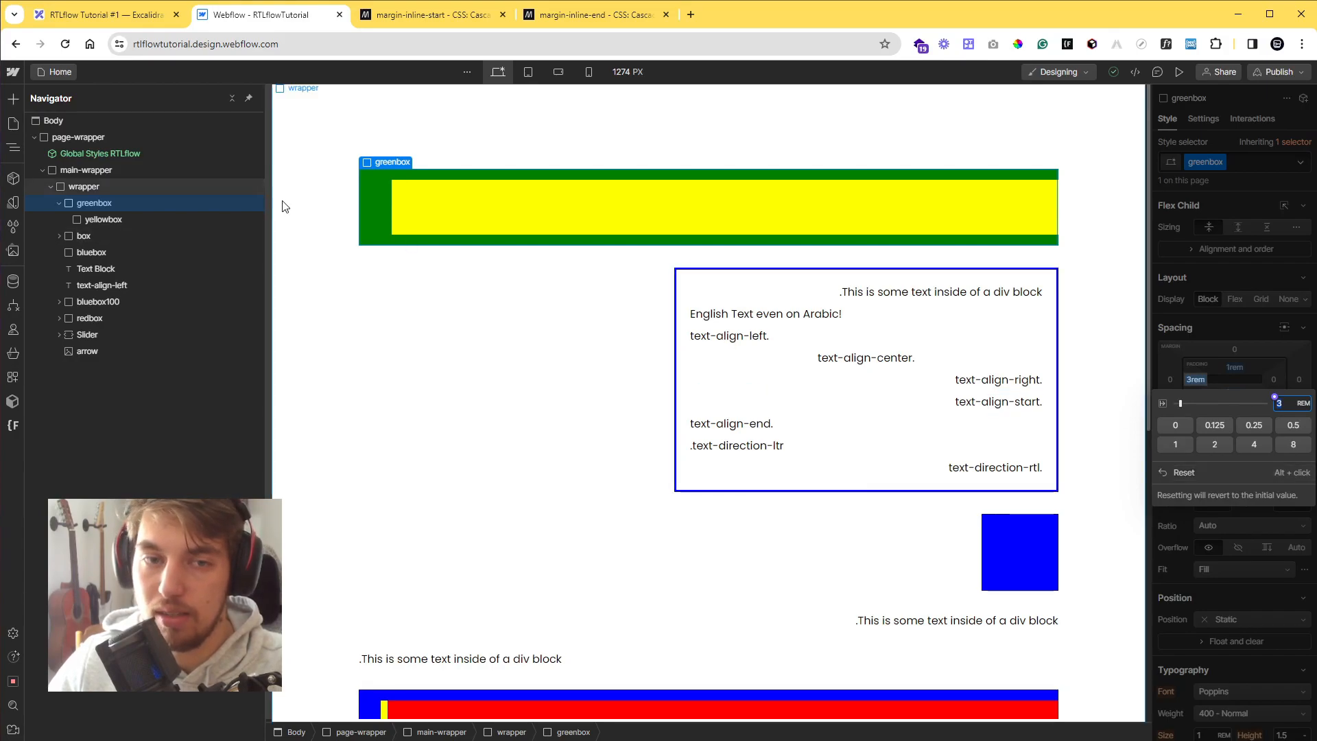
{"action": "left_click", "coordinate": [1218, 469]}
Add the custom property padding-inline-start with a value of 3rem to the greenbox
{"action": "scroll", "coordinate": [1228, 446], "scroll_direction": "down", "scroll_amount": 10}
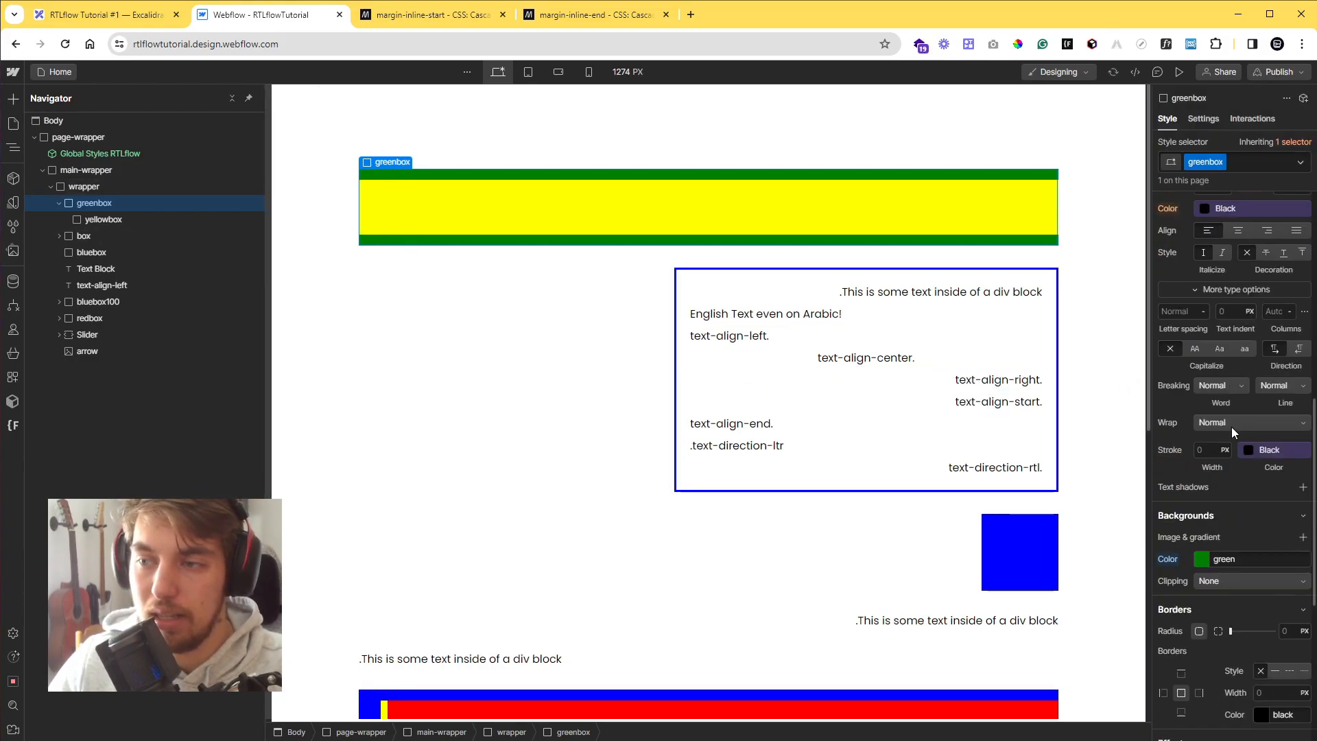
{"action": "left_click", "coordinate": [1183, 655]}
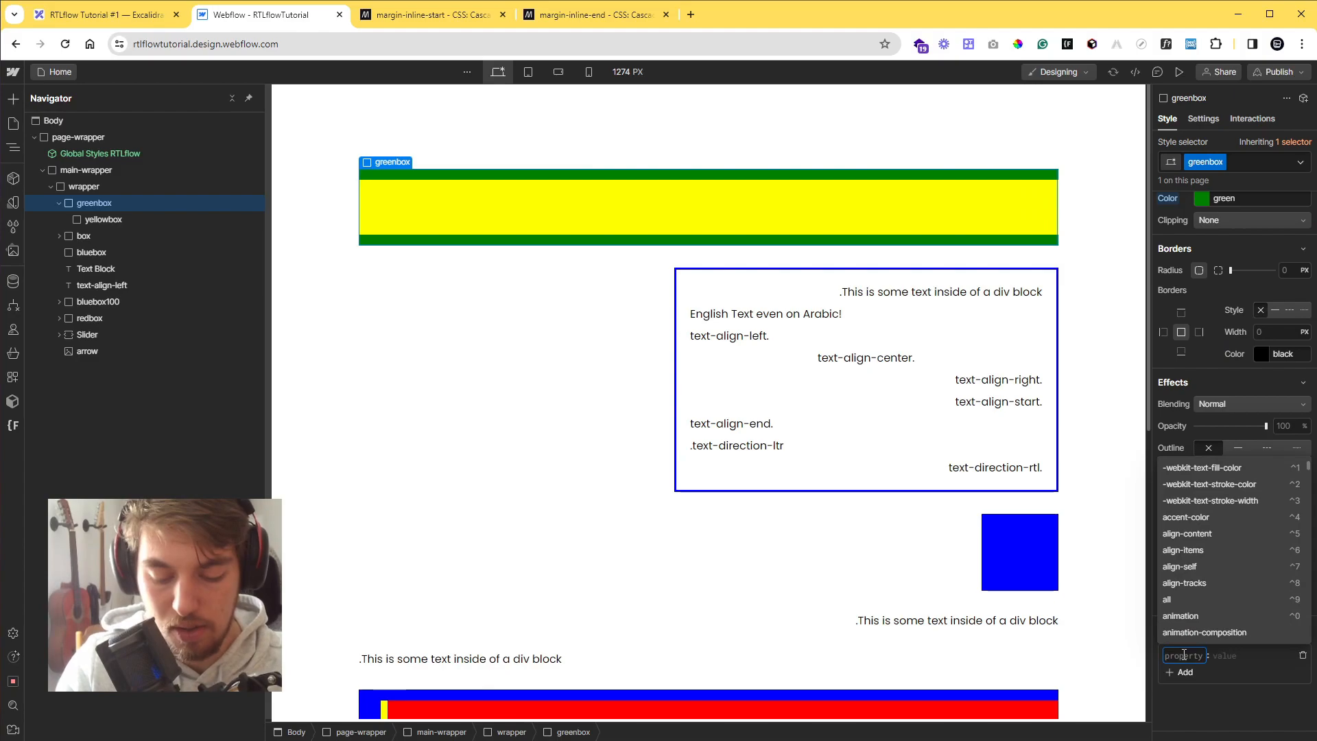
{"action": "type", "text": "padding-inline-start"}
{"action": "key", "text": "Tab"}
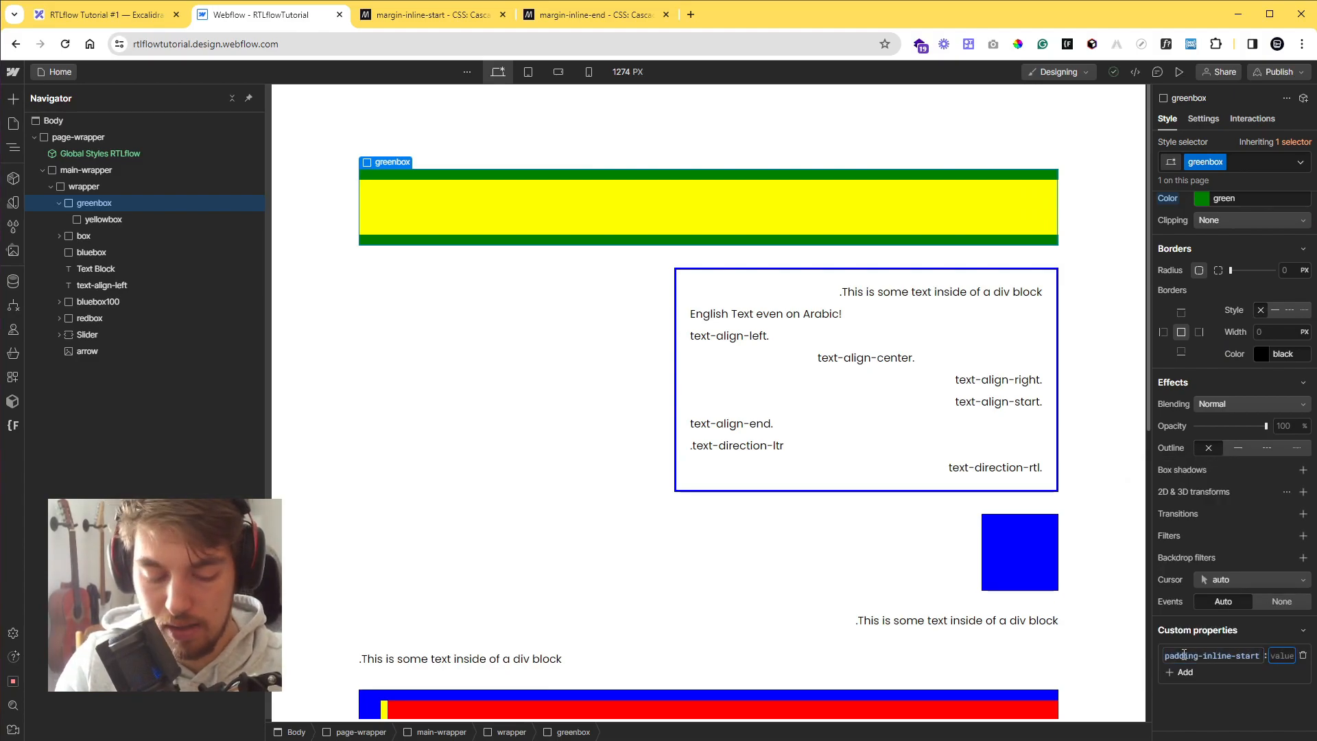
{"action": "key", "text": "Return"}
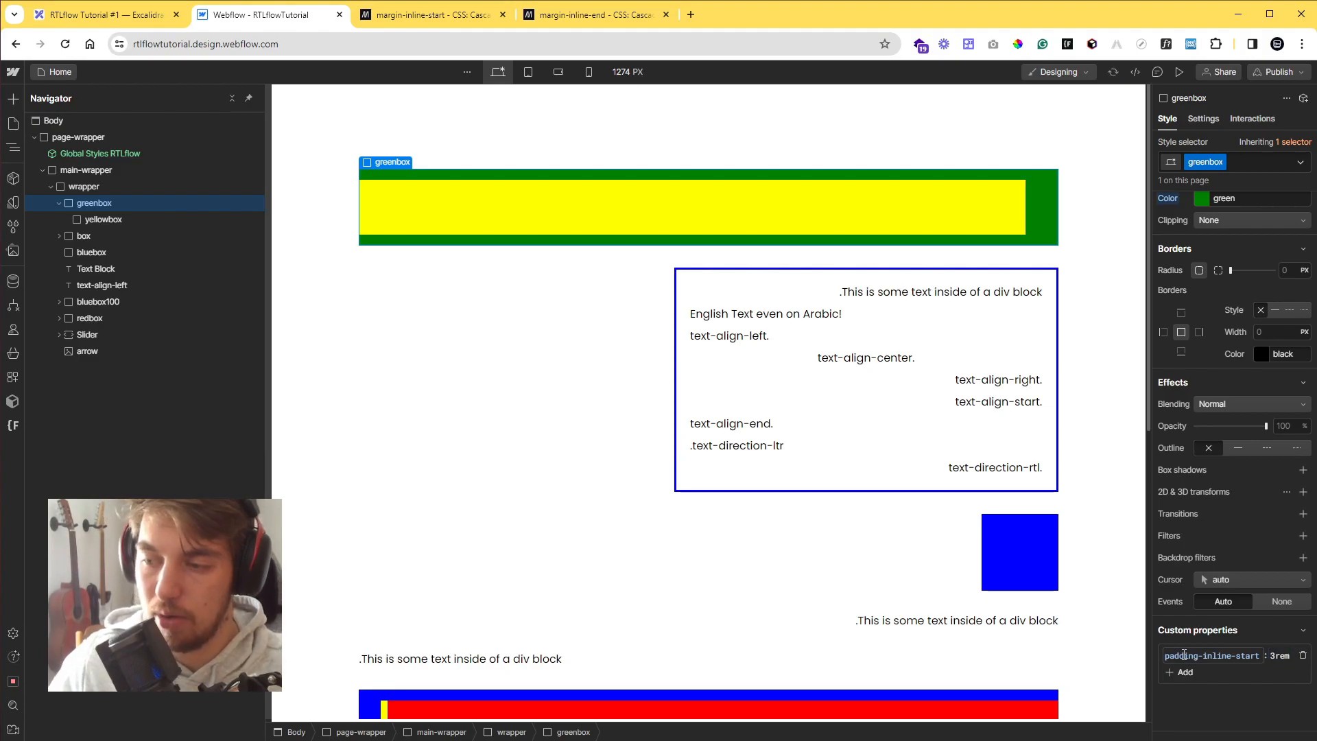
Change the Body's dir attribute value to rt and back to rtl to compare the boxes' spacing in both directions
{"action": "scroll", "coordinate": [1250, 454], "scroll_direction": "up", "scroll_amount": 10}
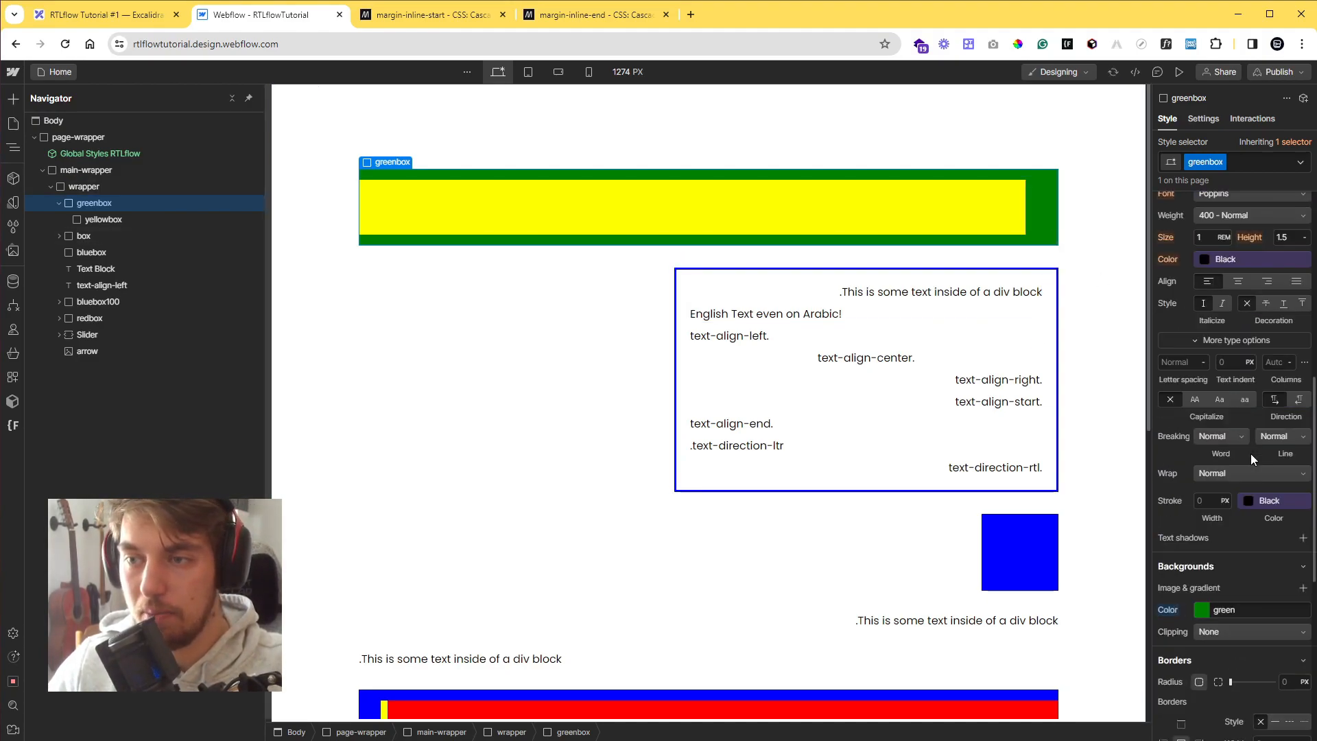
{"action": "left_click", "coordinate": [203, 121]}
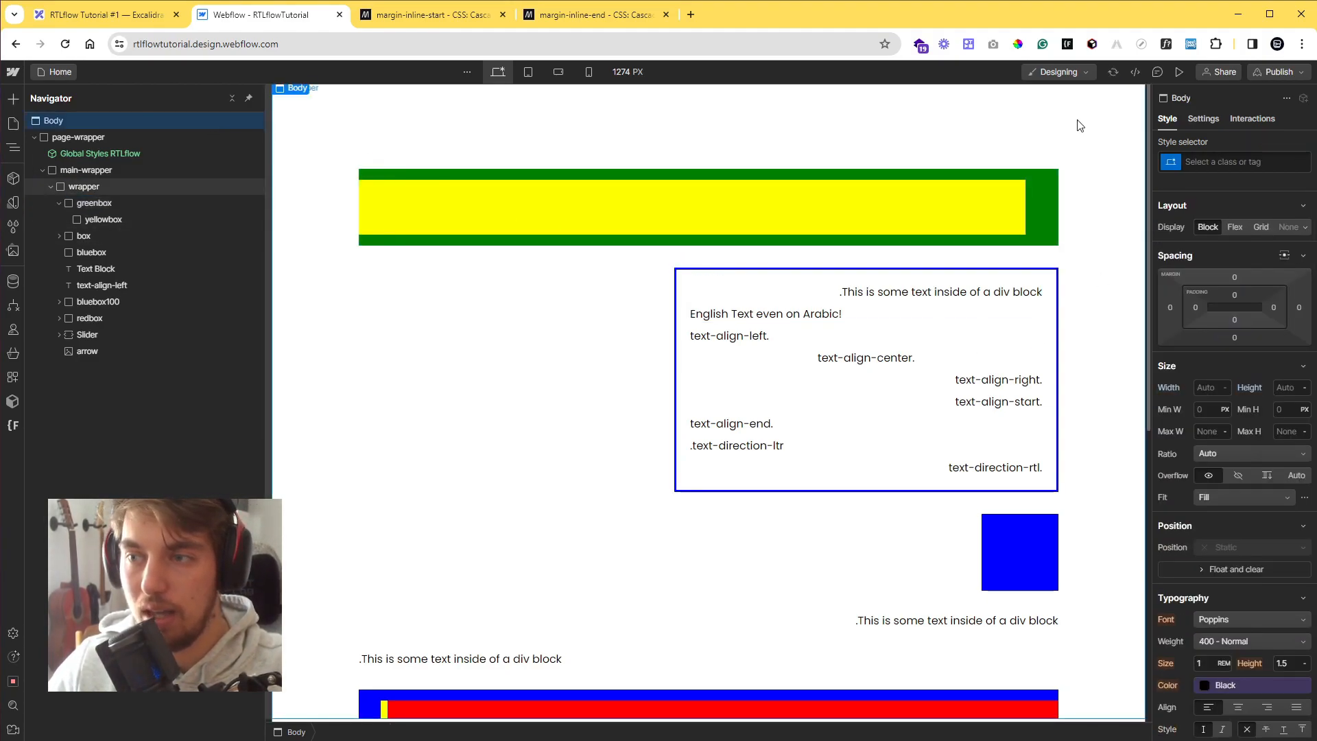
{"action": "left_click", "coordinate": [1203, 123]}
{"action": "left_click", "coordinate": [1224, 188]}
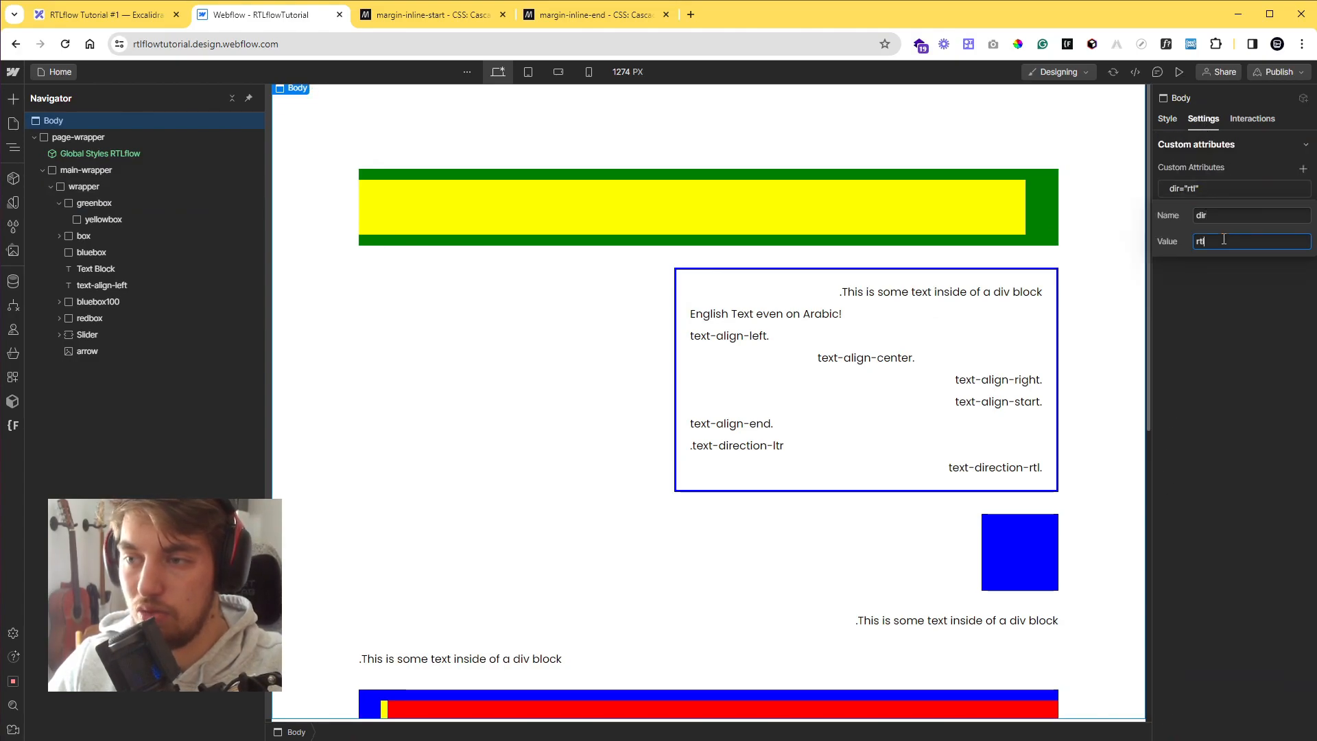
{"action": "left_click", "coordinate": [1223, 240]}
{"action": "key", "text": "BackSpace"}
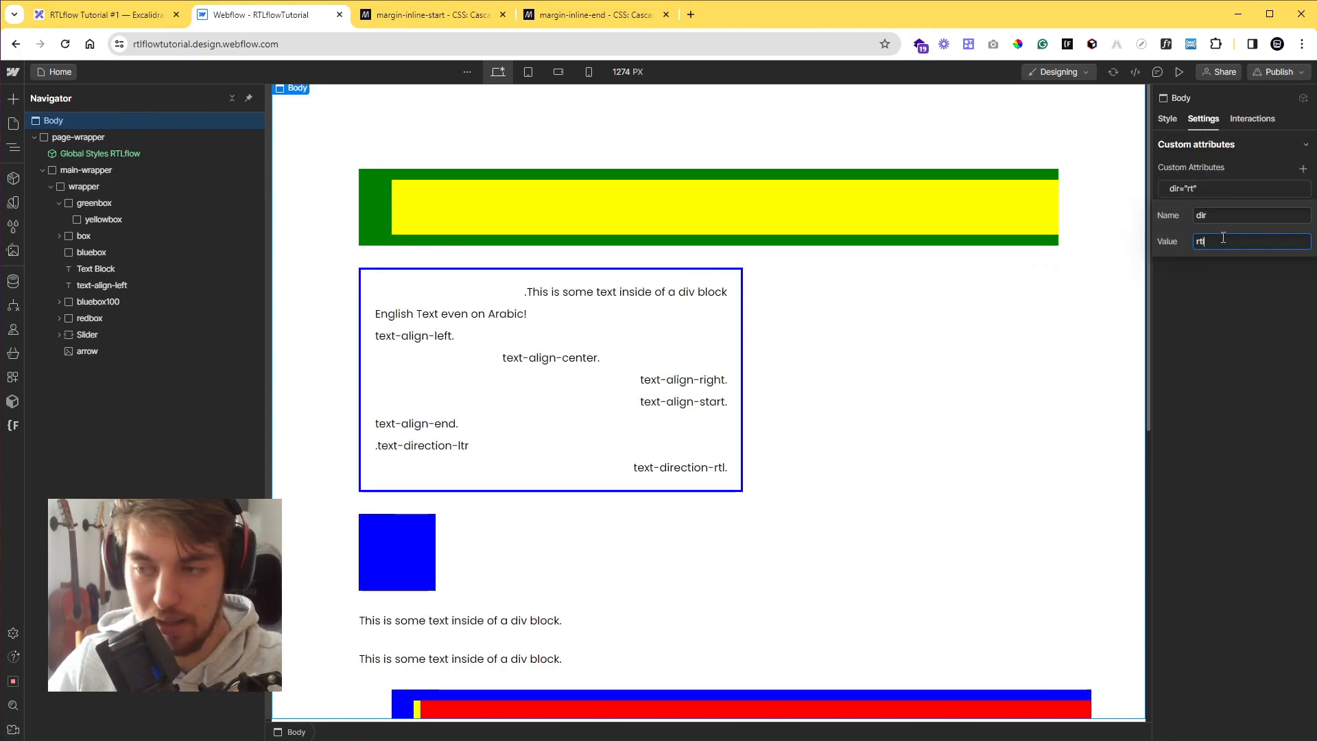
{"action": "type", "text": "l"}
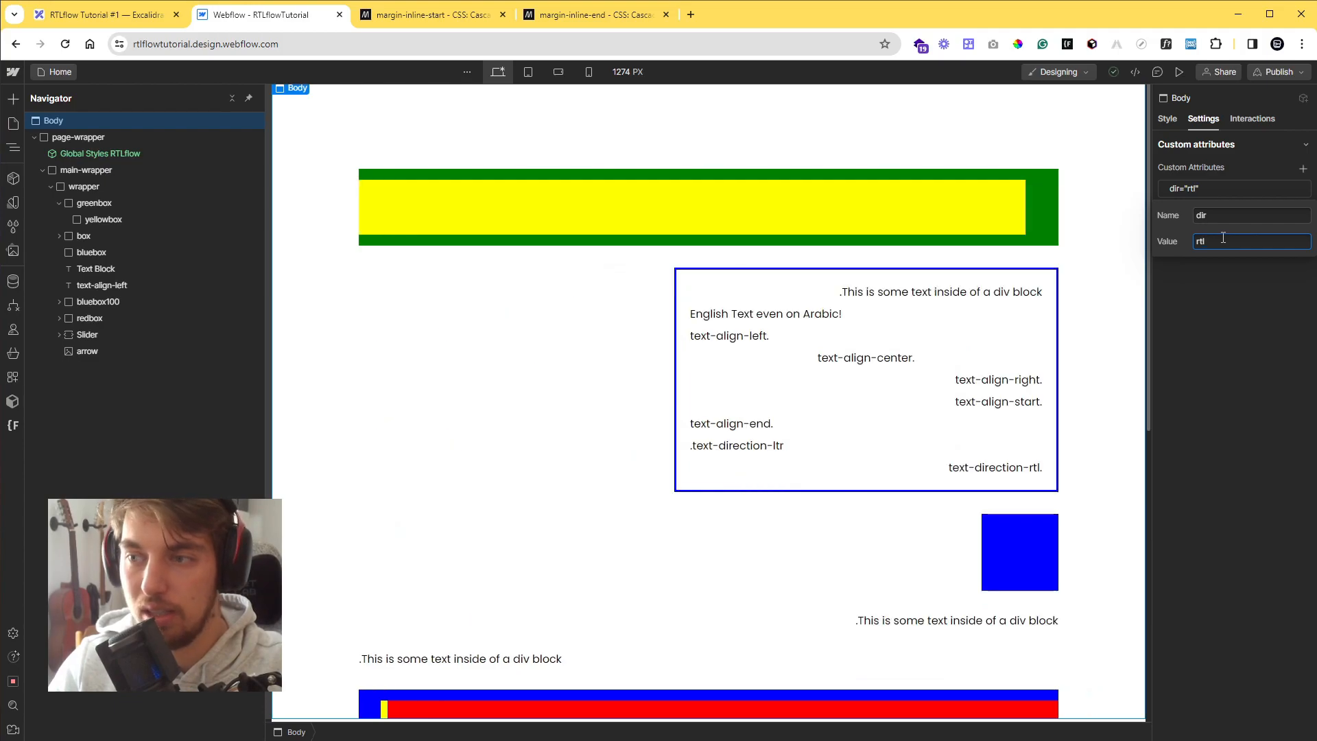
{"action": "key", "text": "Return"}
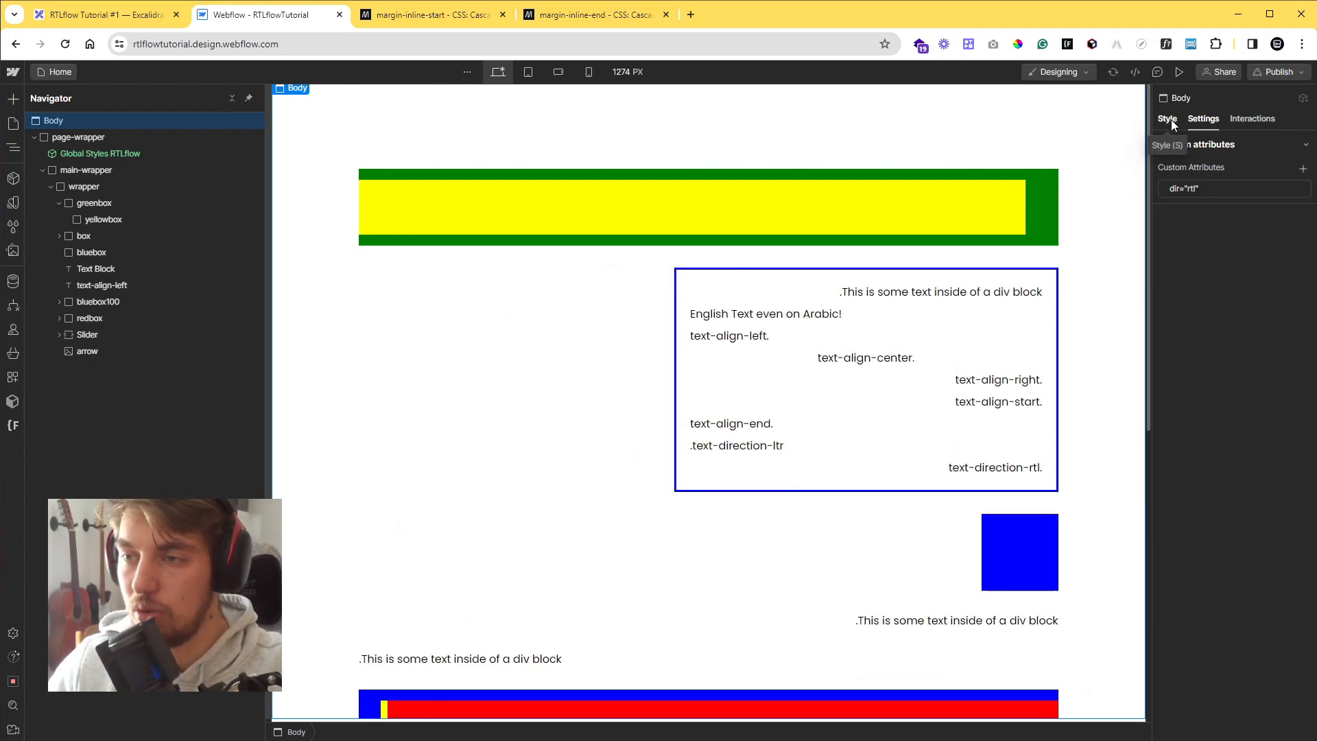
Set the Body's dir attribute value to rt and check which side of the greenbox gets the padding
{"action": "left_click", "coordinate": [1218, 191]}
{"action": "left_click", "coordinate": [1232, 240]}
{"action": "key", "text": "BackSpace"}
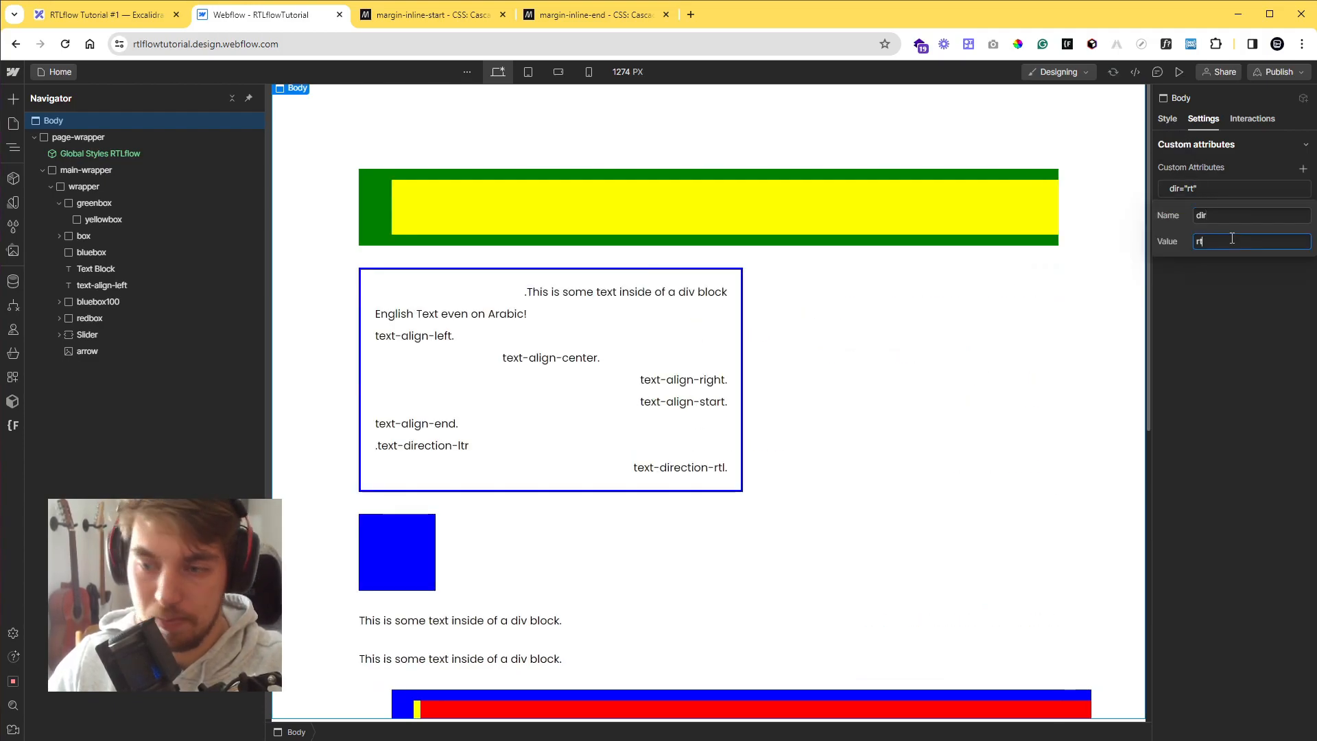
{"action": "left_click", "coordinate": [1219, 336]}
{"action": "left_click", "coordinate": [1169, 120]}
{"action": "left_click", "coordinate": [369, 220]}
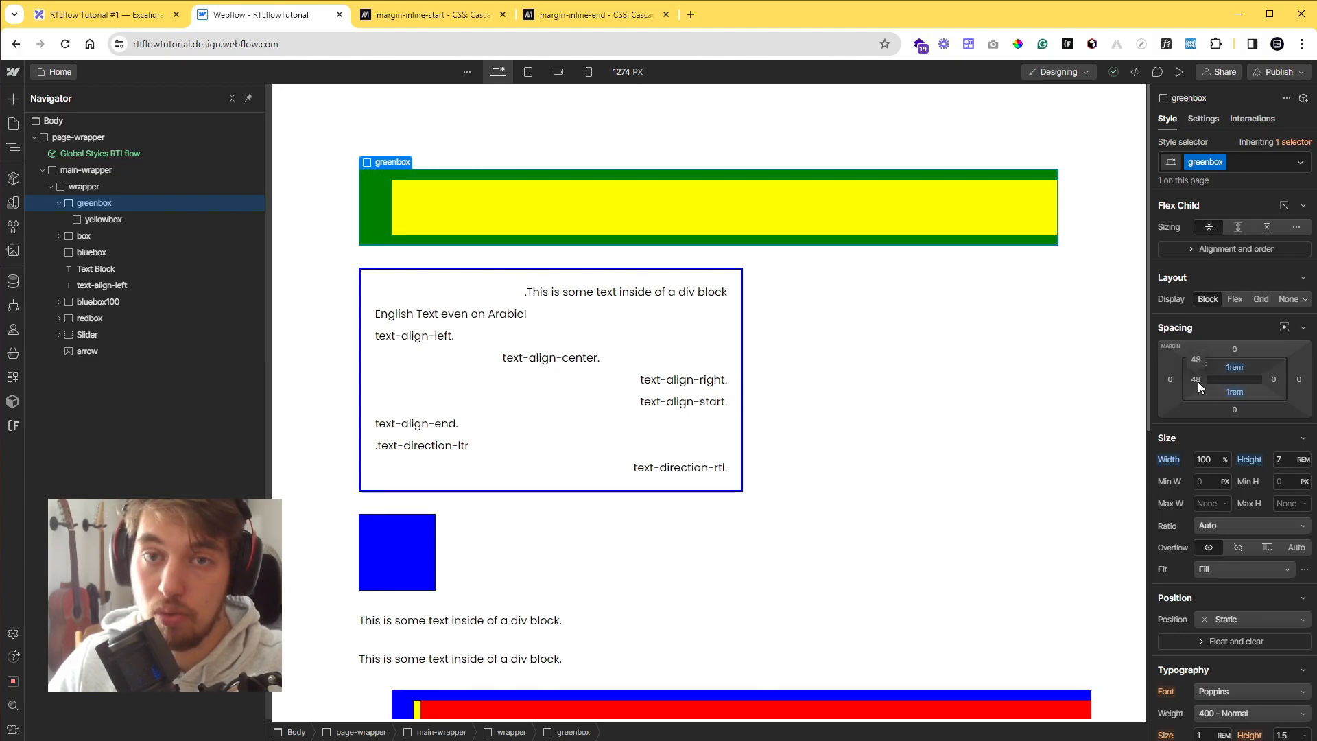
Set the Body's dir attribute value back to rtl
{"action": "left_click", "coordinate": [148, 123]}
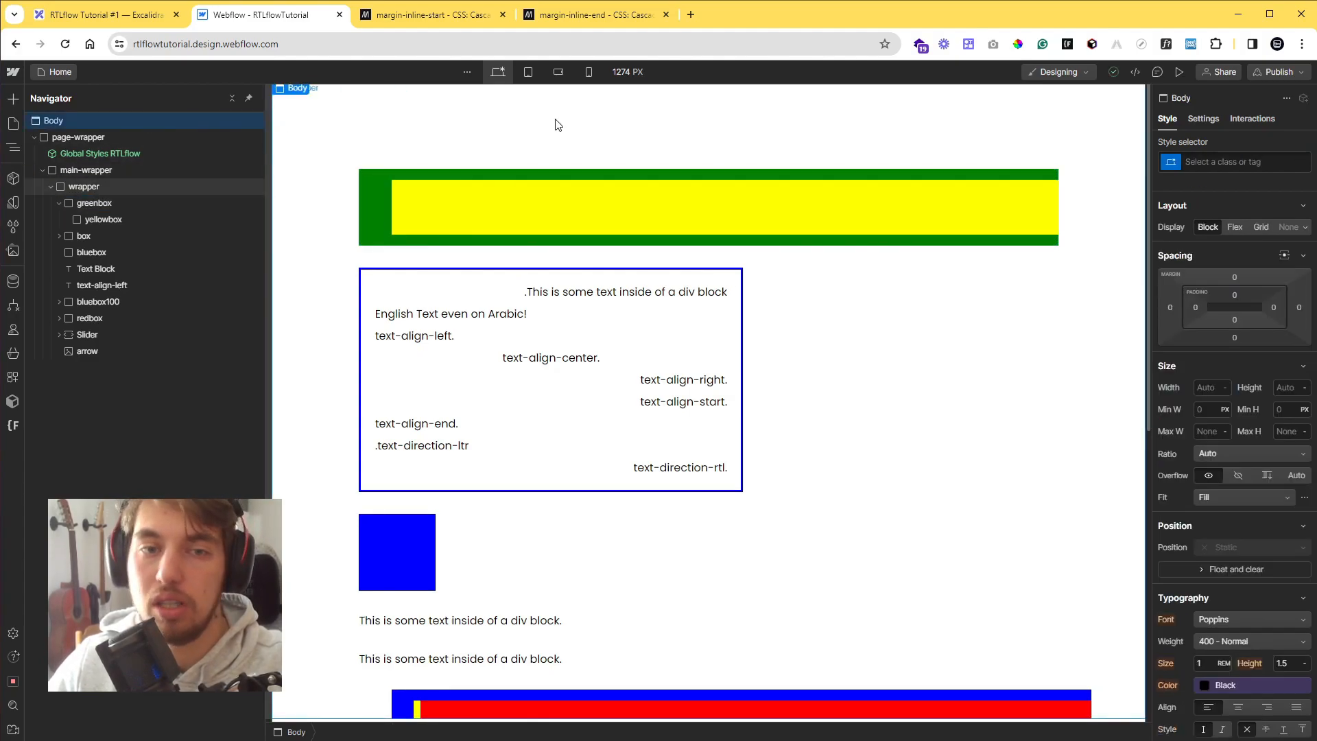
{"action": "left_click", "coordinate": [1216, 121]}
{"action": "left_click", "coordinate": [1235, 188]}
{"action": "left_click", "coordinate": [1230, 241]}
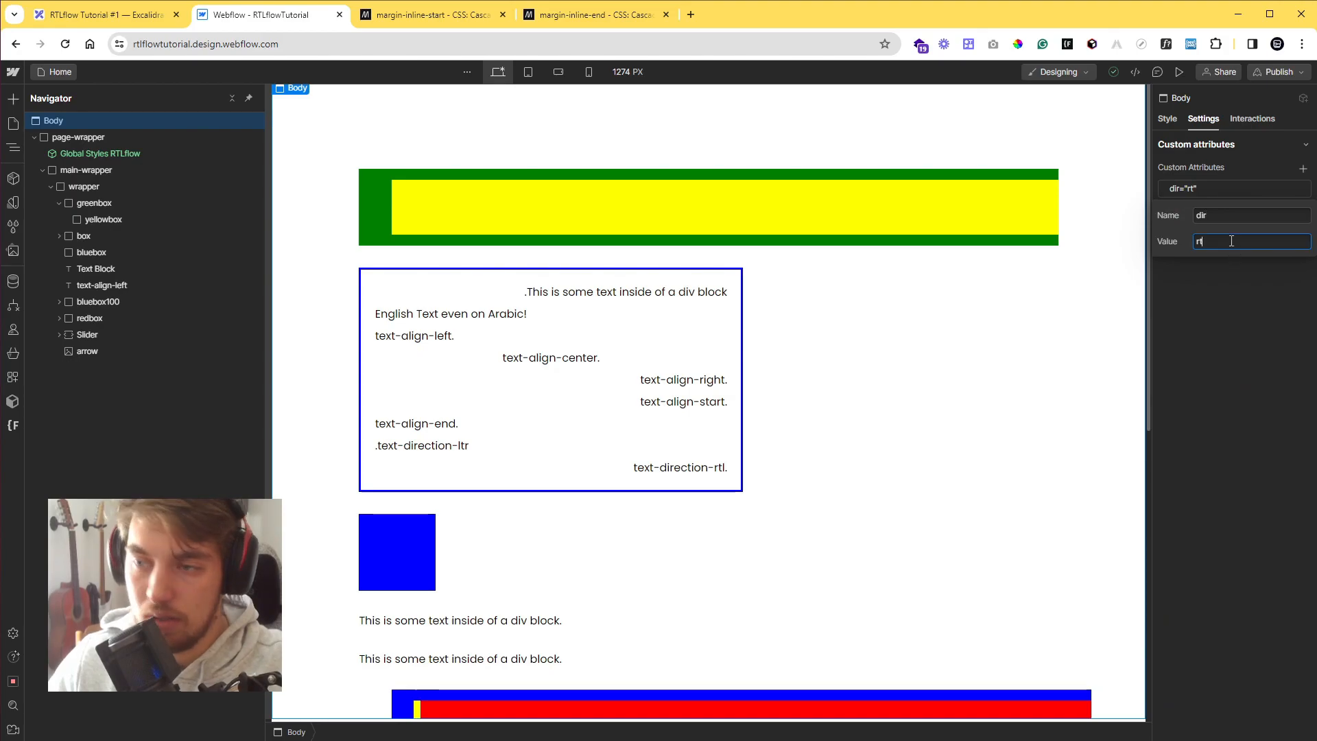
{"action": "type", "text": "l"}
{"action": "key", "text": "Return"}
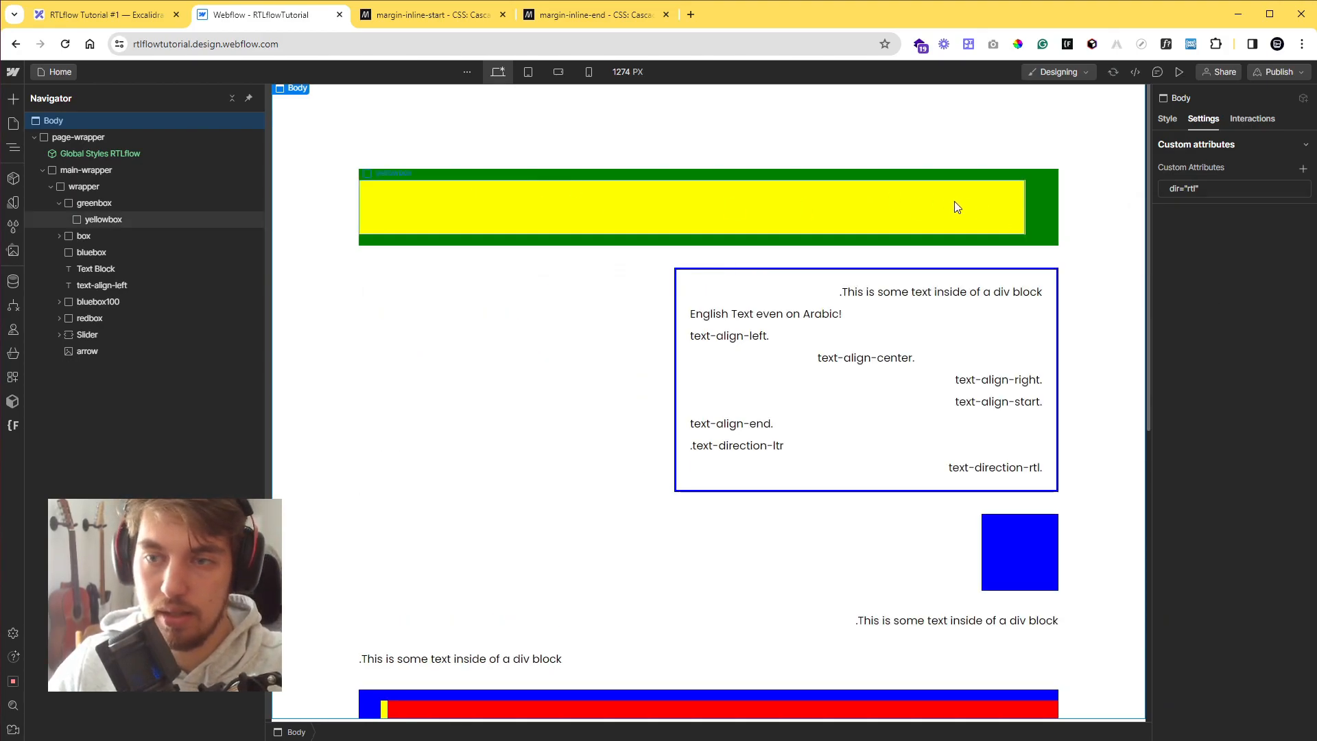
Examine the greenbox's side padding and custom property, and compare them with the yellowbox's spacing
{"action": "left_click", "coordinate": [1035, 202]}
{"action": "left_click", "coordinate": [1166, 120]}
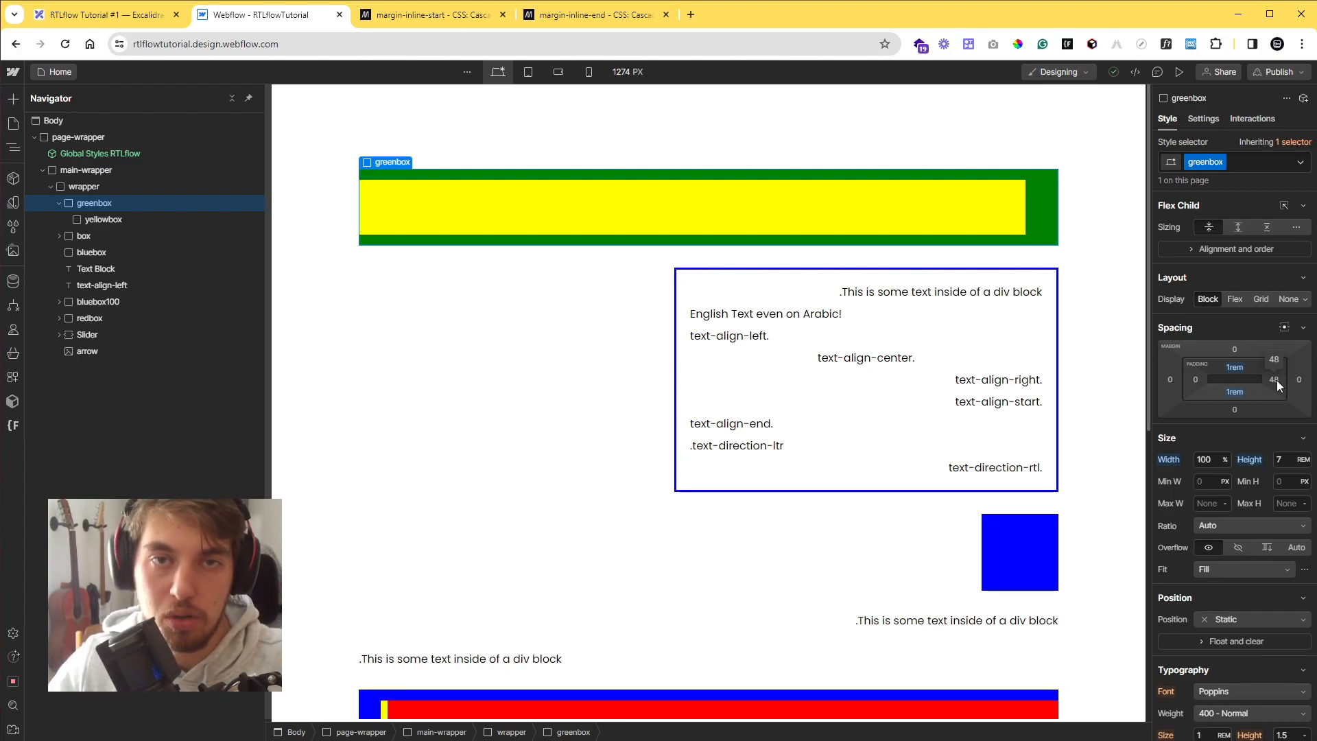
{"action": "scroll", "coordinate": [1276, 380], "scroll_direction": "down", "scroll_amount": 10}
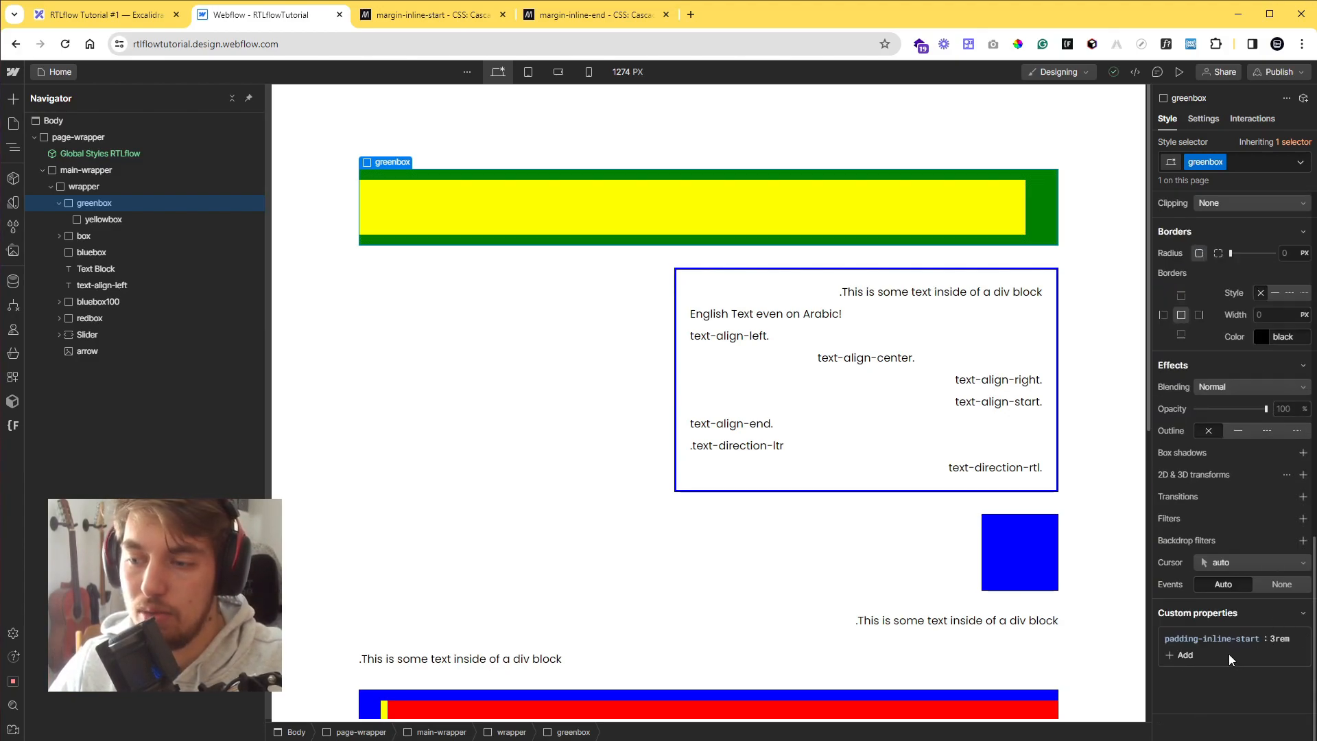
{"action": "left_click", "coordinate": [985, 205]}
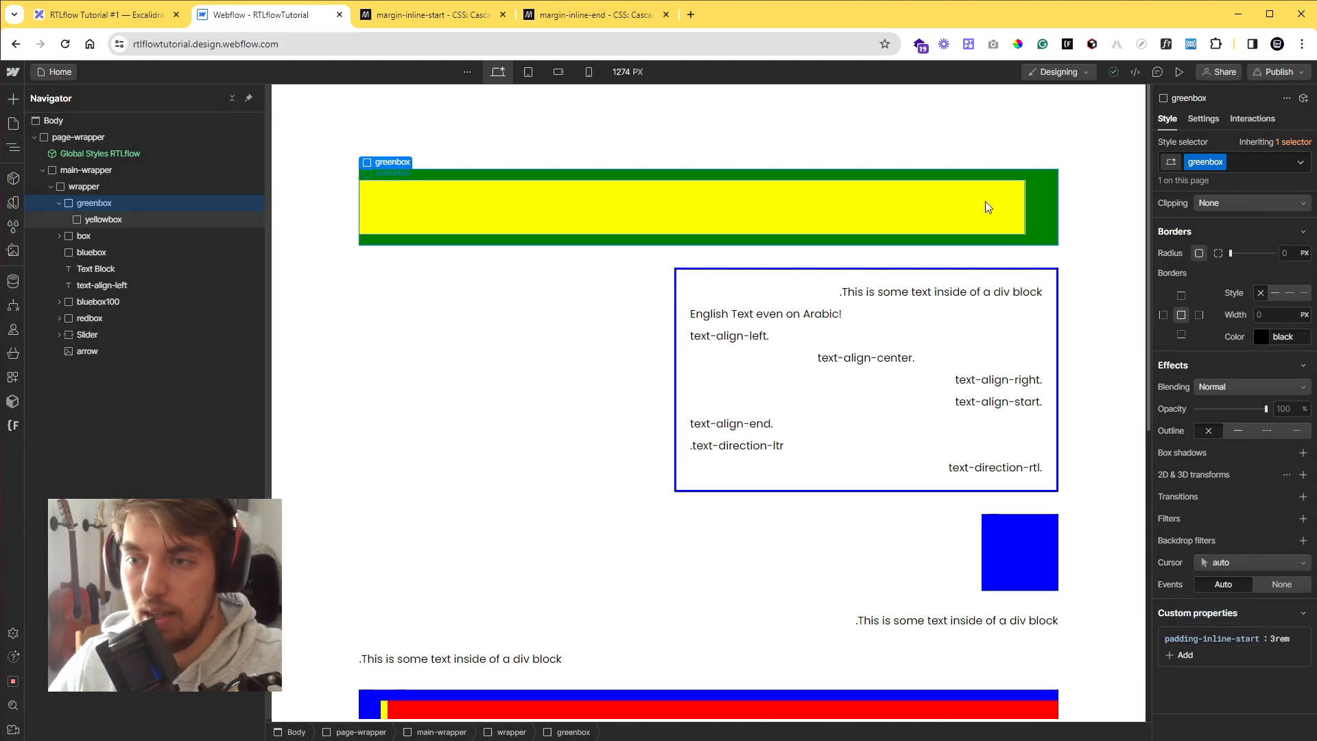
{"action": "scroll", "coordinate": [1226, 404], "scroll_direction": "up", "scroll_amount": 10}
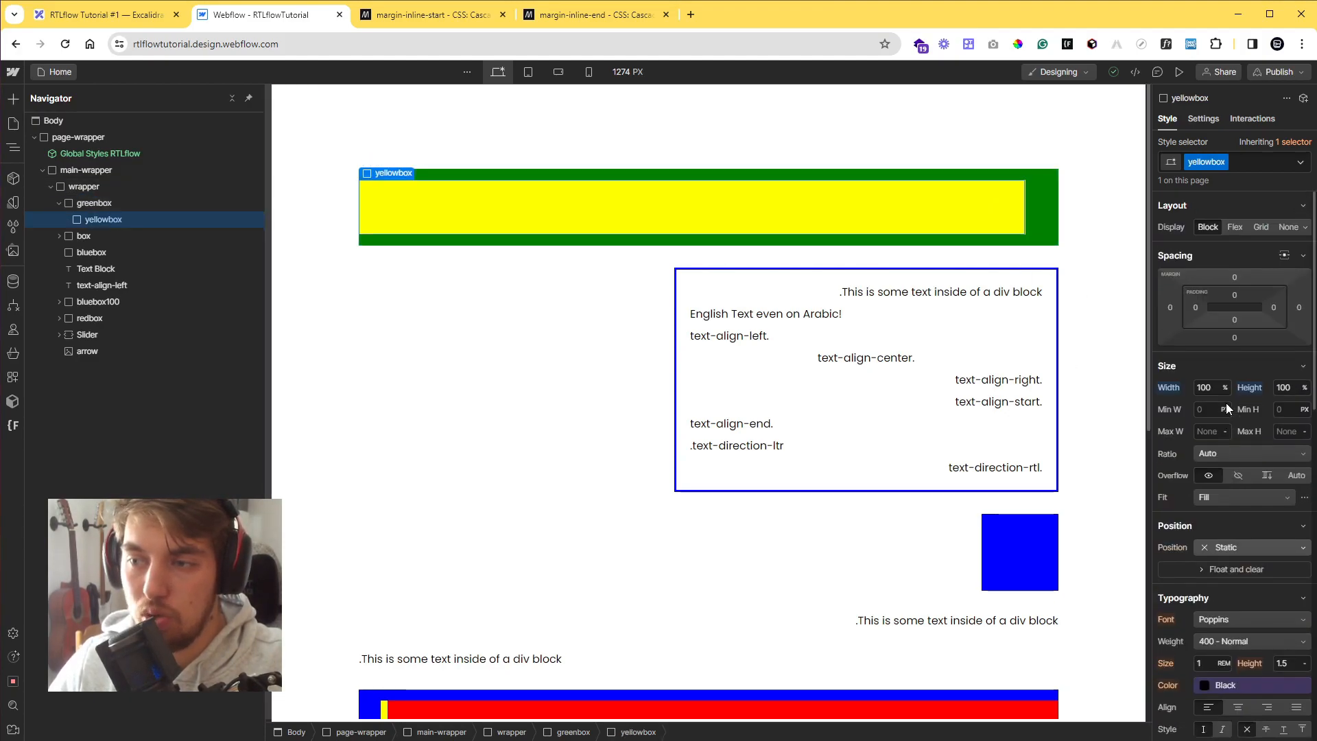
{"action": "left_click", "coordinate": [1056, 233]}
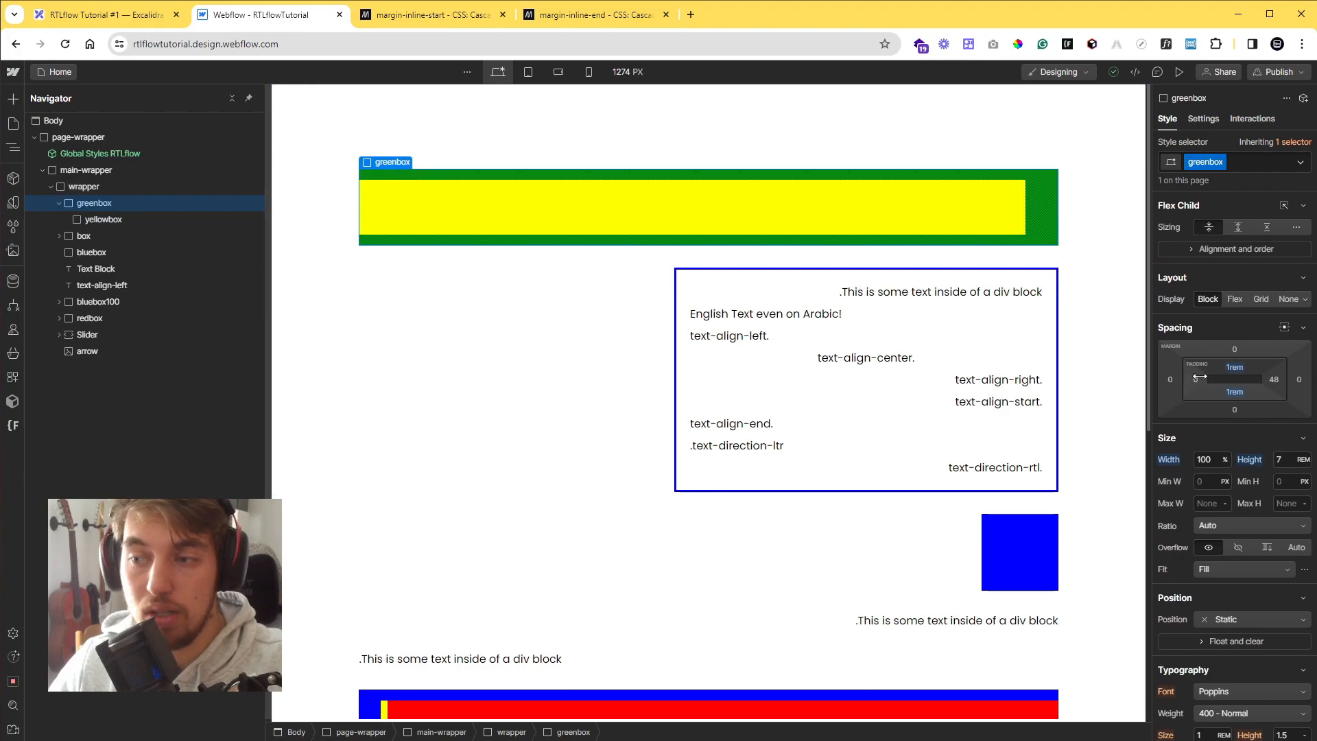
Add the custom property padding-inline-end with a value of 1rem to the greenbox
{"action": "left_click", "coordinate": [150, 219]}
{"action": "left_click", "coordinate": [236, 203]}
{"action": "scroll", "coordinate": [727, 336], "scroll_direction": "down", "scroll_amount": 7}
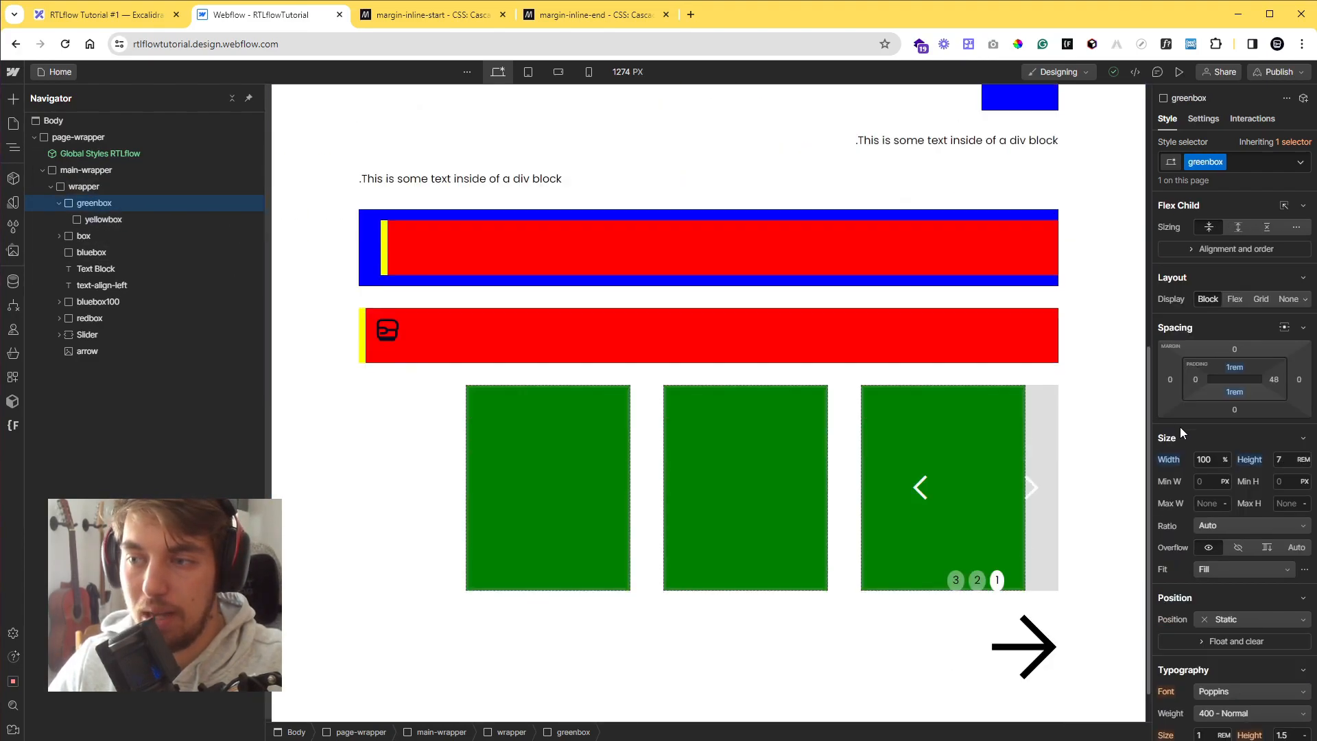
{"action": "scroll", "coordinate": [1202, 437], "scroll_direction": "down", "scroll_amount": 7}
{"action": "scroll", "coordinate": [1203, 438], "scroll_direction": "down", "scroll_amount": 5}
{"action": "scroll", "coordinate": [990, 464], "scroll_direction": "up", "scroll_amount": 7}
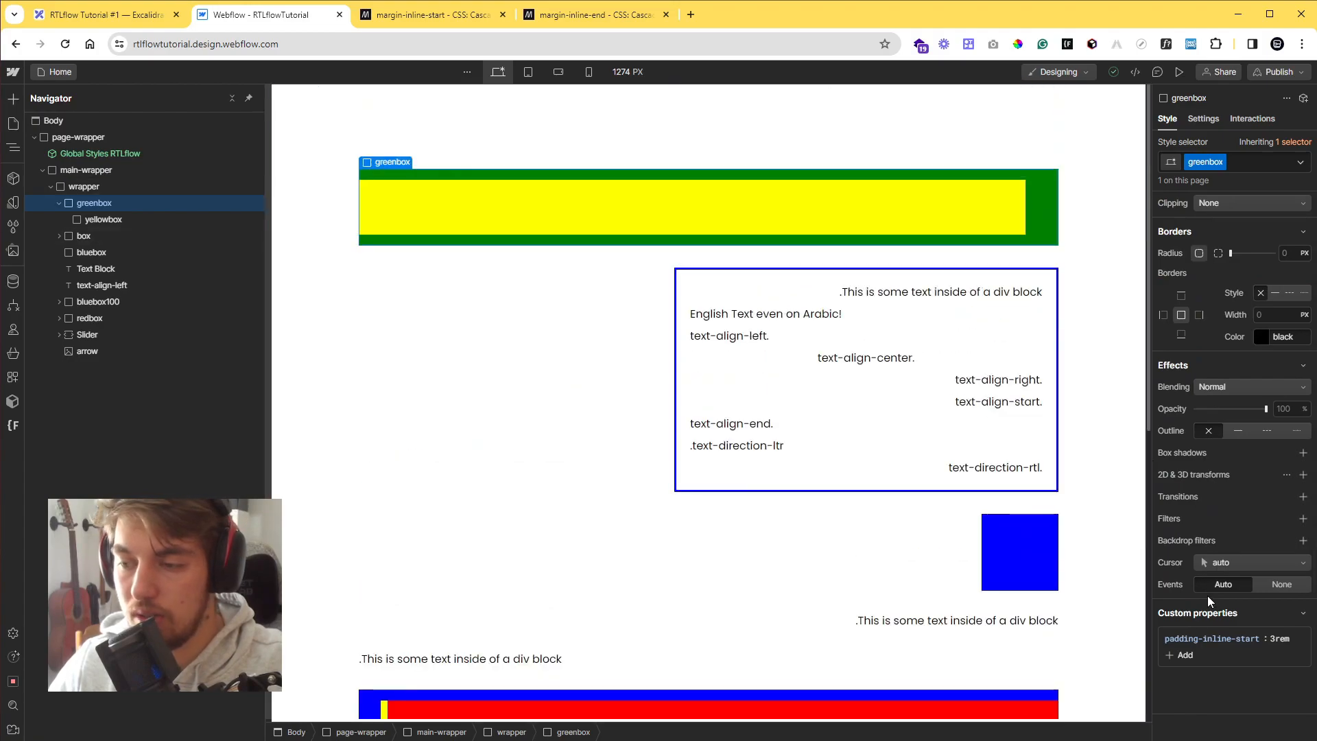
{"action": "left_click", "coordinate": [1182, 656]}
{"action": "type", "text": "padding-inline-end"}
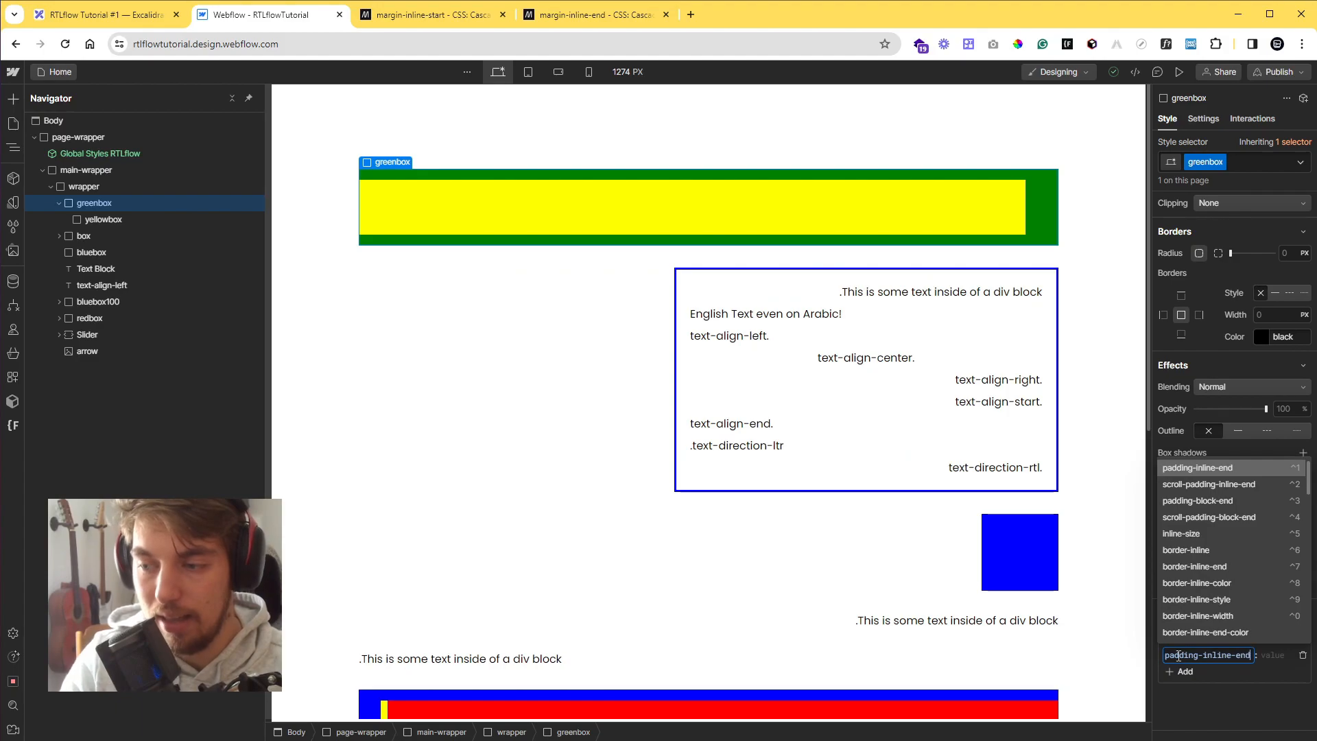
{"action": "key", "text": "Return"}
{"action": "type", "text": "1rem"}
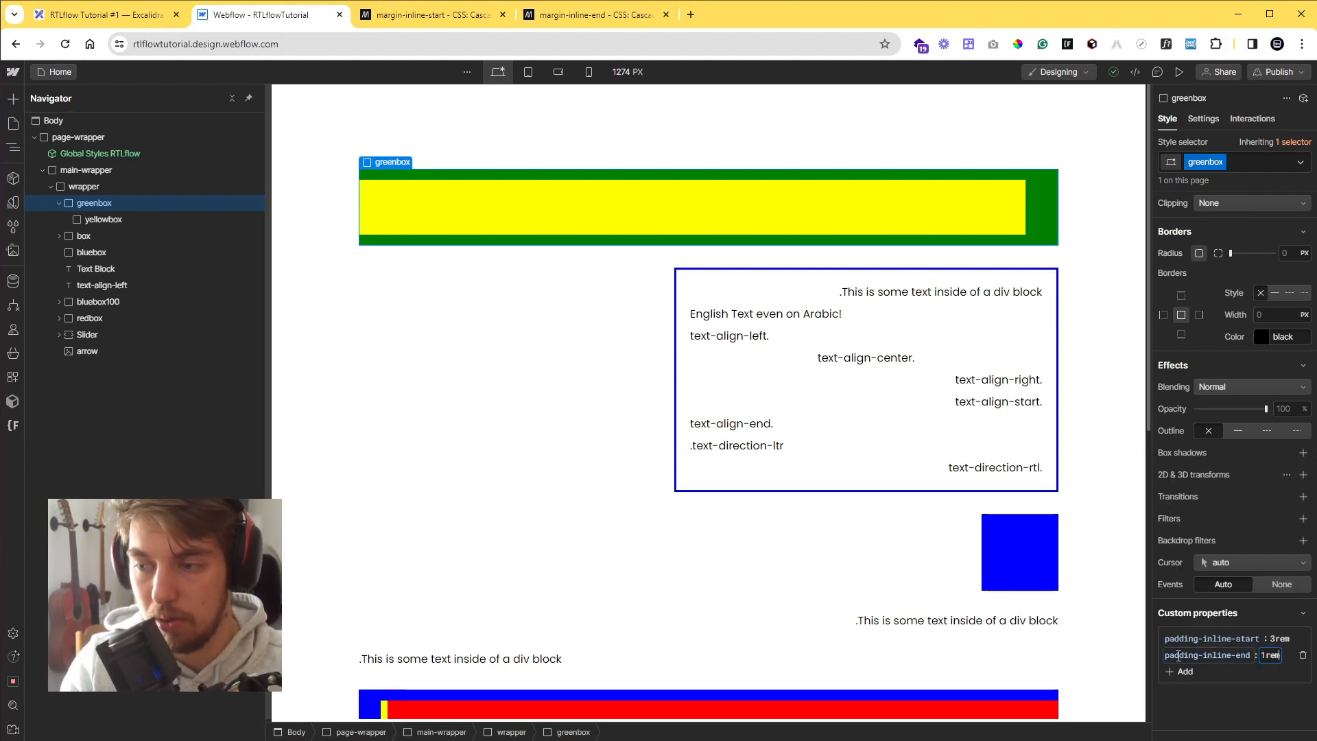
{"action": "key", "text": "Return"}
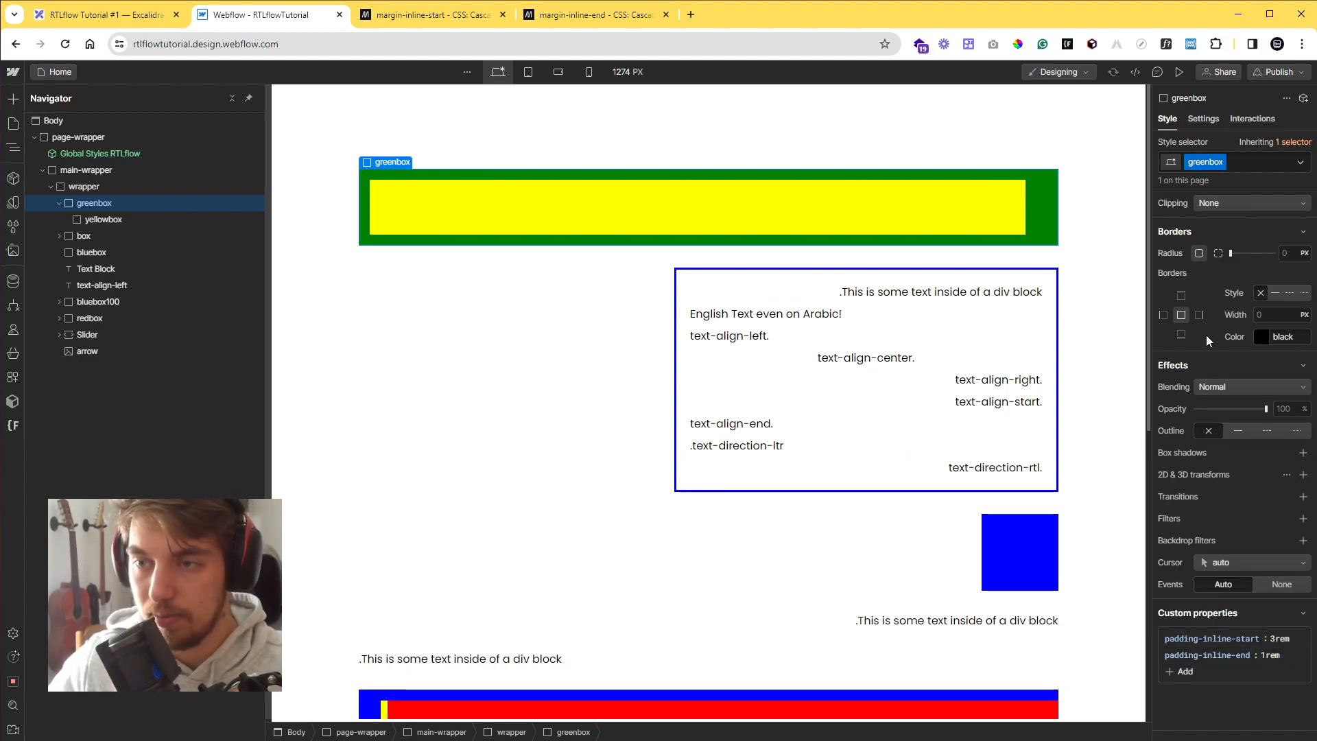
Switch the Body's dir value to rt and back to rtl to test both inline paddings of the greenbox
{"action": "left_click", "coordinate": [54, 121]}
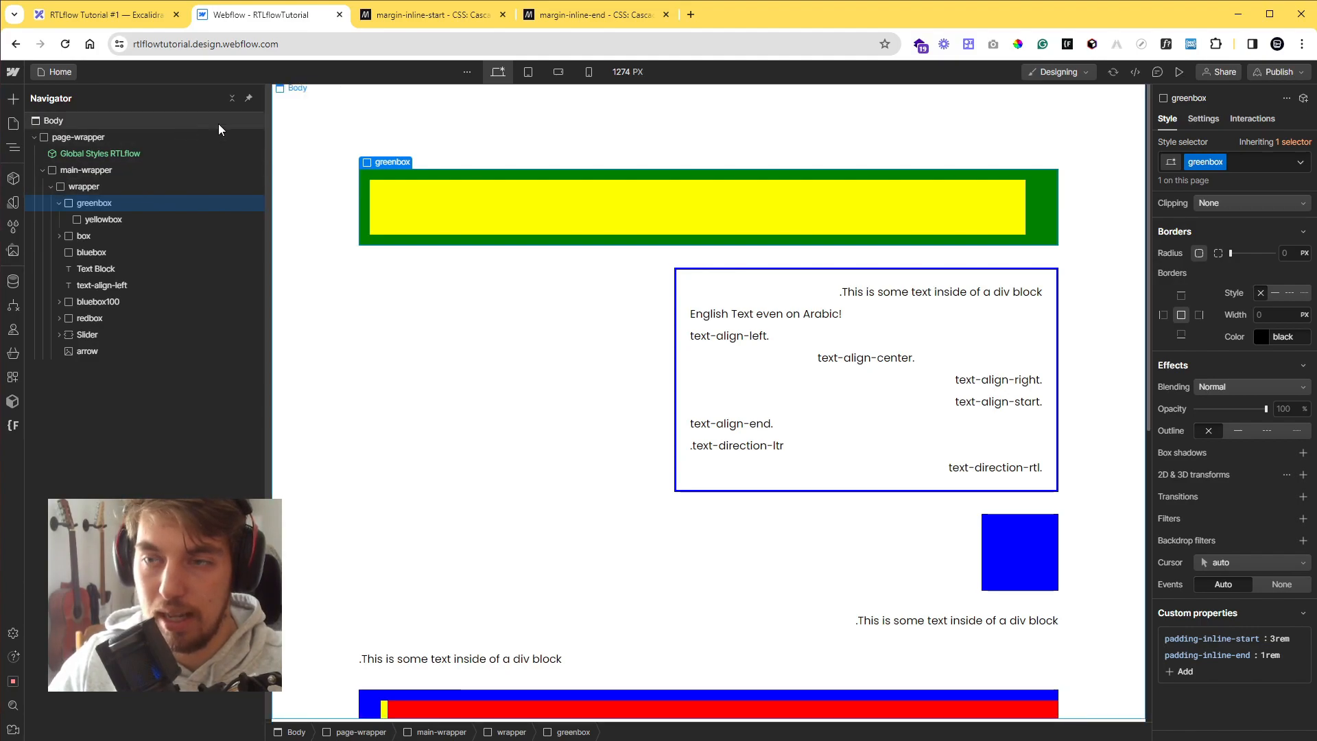
{"action": "left_click", "coordinate": [1211, 120]}
{"action": "left_click", "coordinate": [1238, 185]}
{"action": "left_click", "coordinate": [1228, 242]}
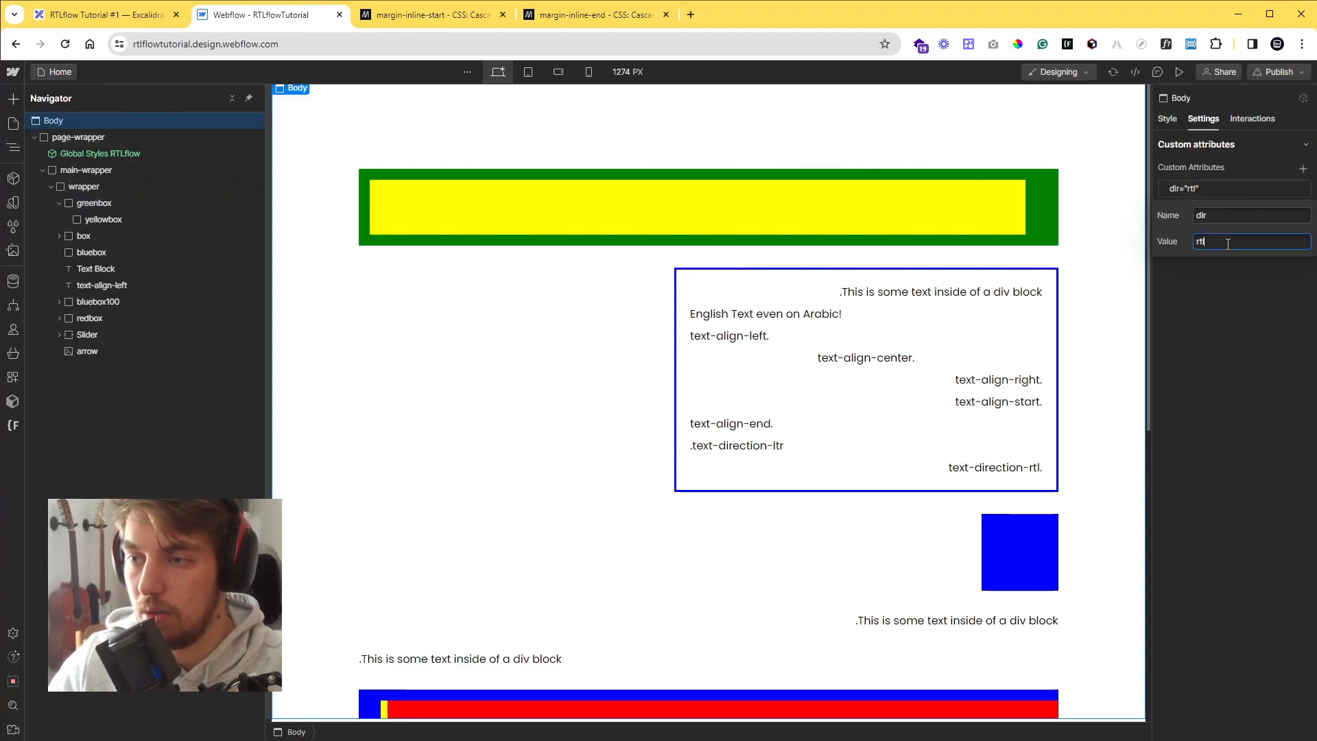
{"action": "key", "text": "BackSpace"}
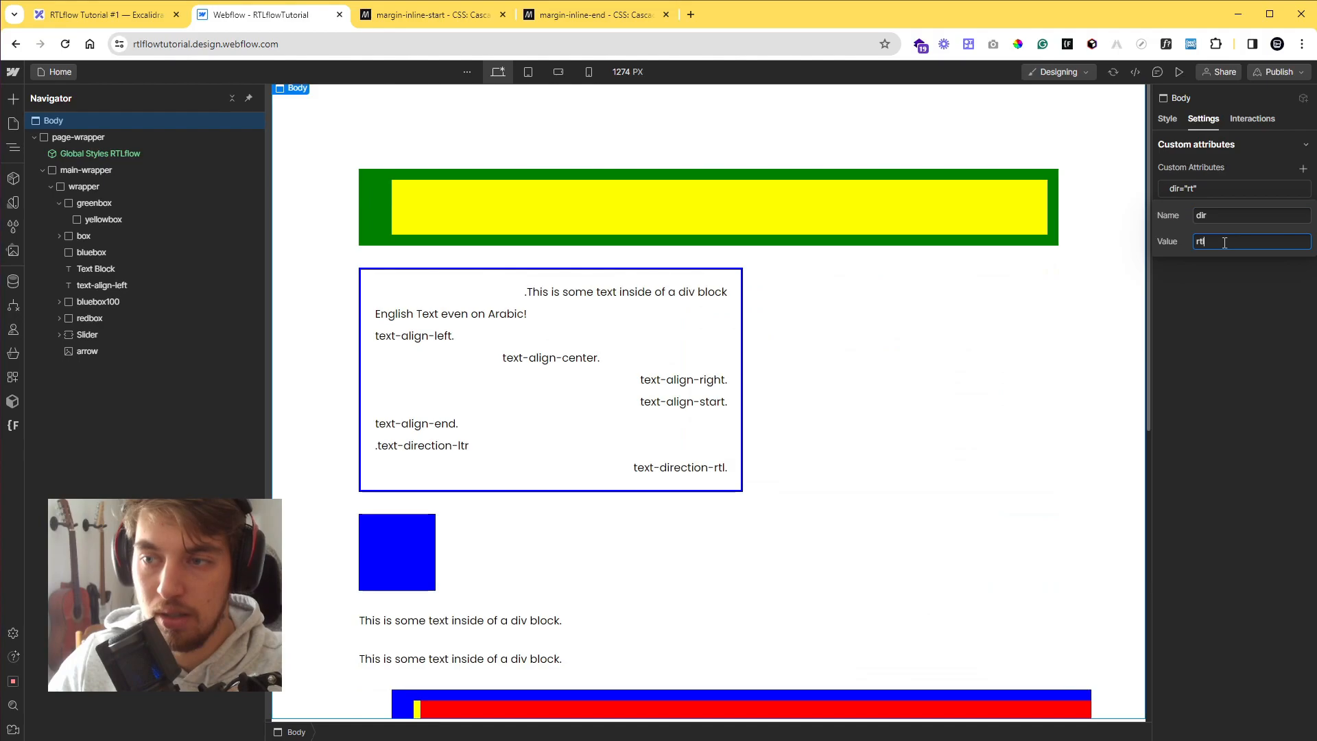
{"action": "type", "text": "l"}
{"action": "left_click", "coordinate": [1215, 285]}
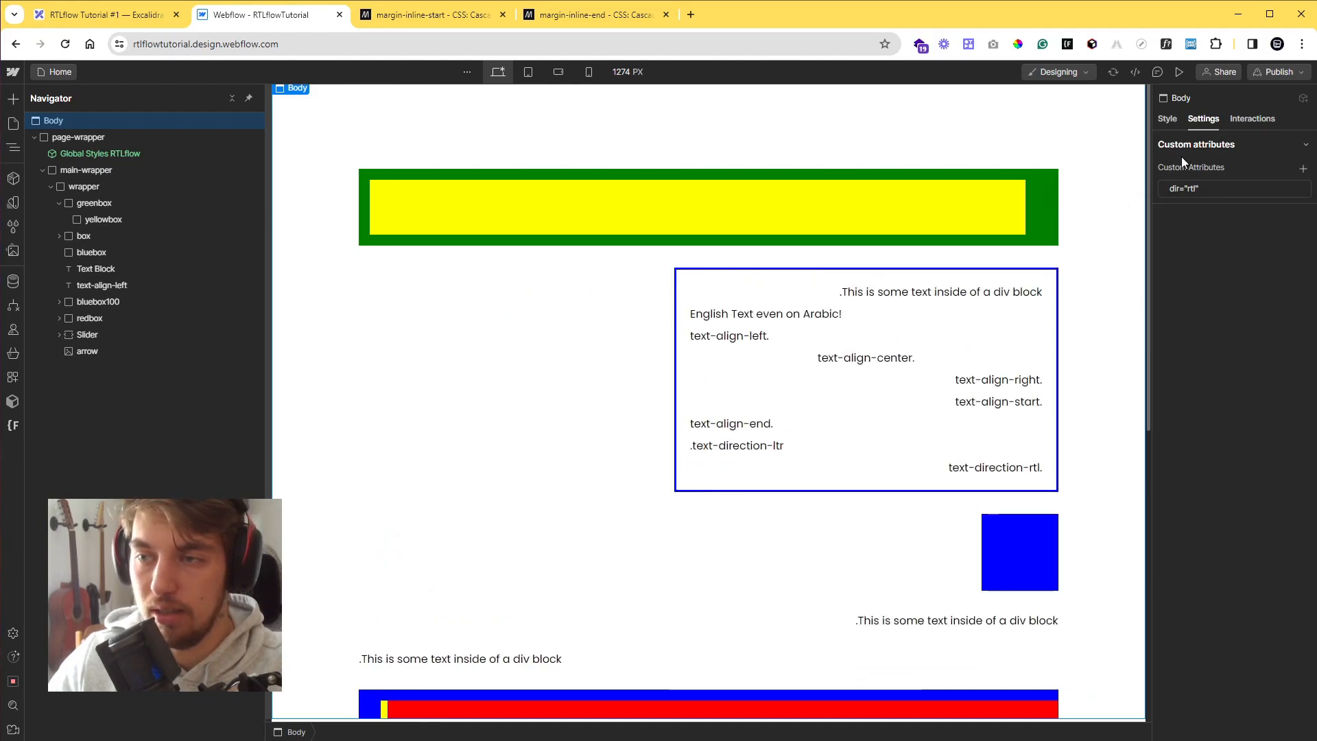
Examine the greenbox's left and right padding and its inline padding custom properties
{"action": "left_click", "coordinate": [1167, 120]}
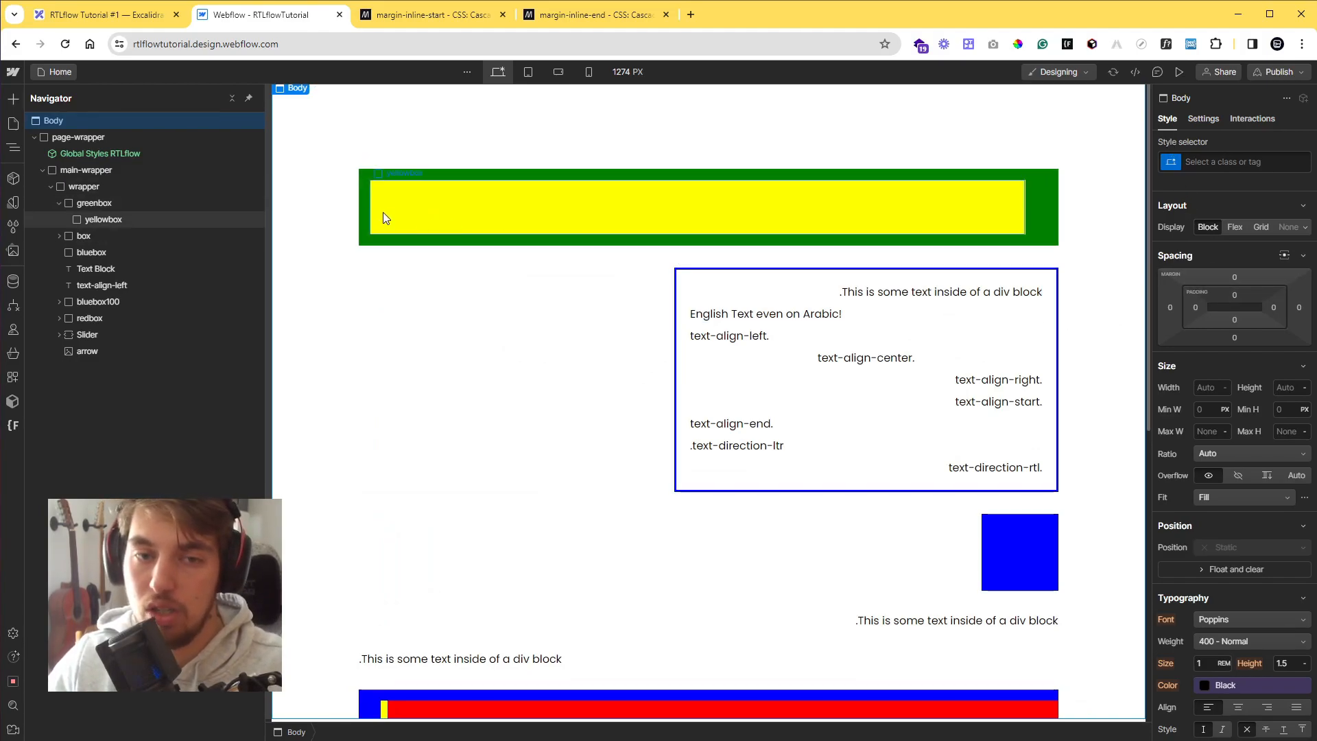
{"action": "left_click", "coordinate": [215, 200]}
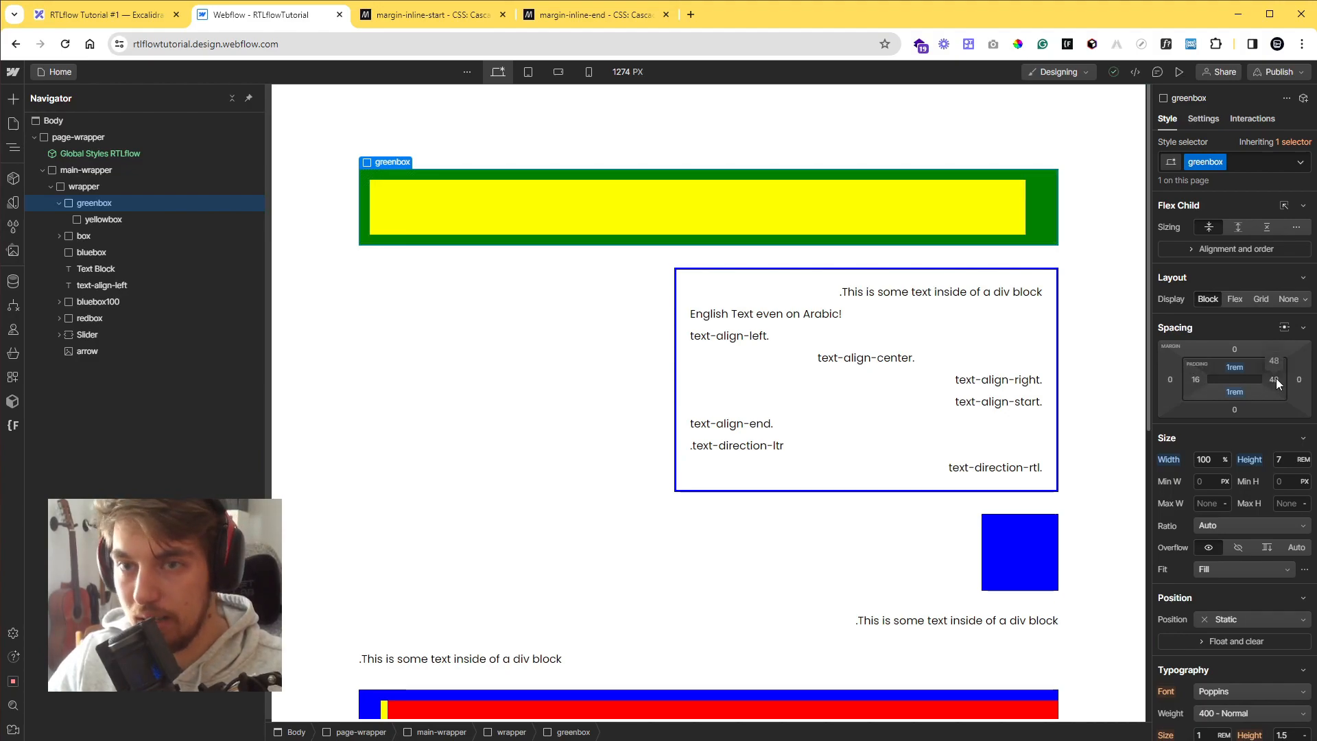
{"action": "scroll", "coordinate": [1260, 506], "scroll_direction": "down", "scroll_amount": 1}
{"action": "scroll", "coordinate": [1260, 506], "scroll_direction": "down", "scroll_amount": 6}
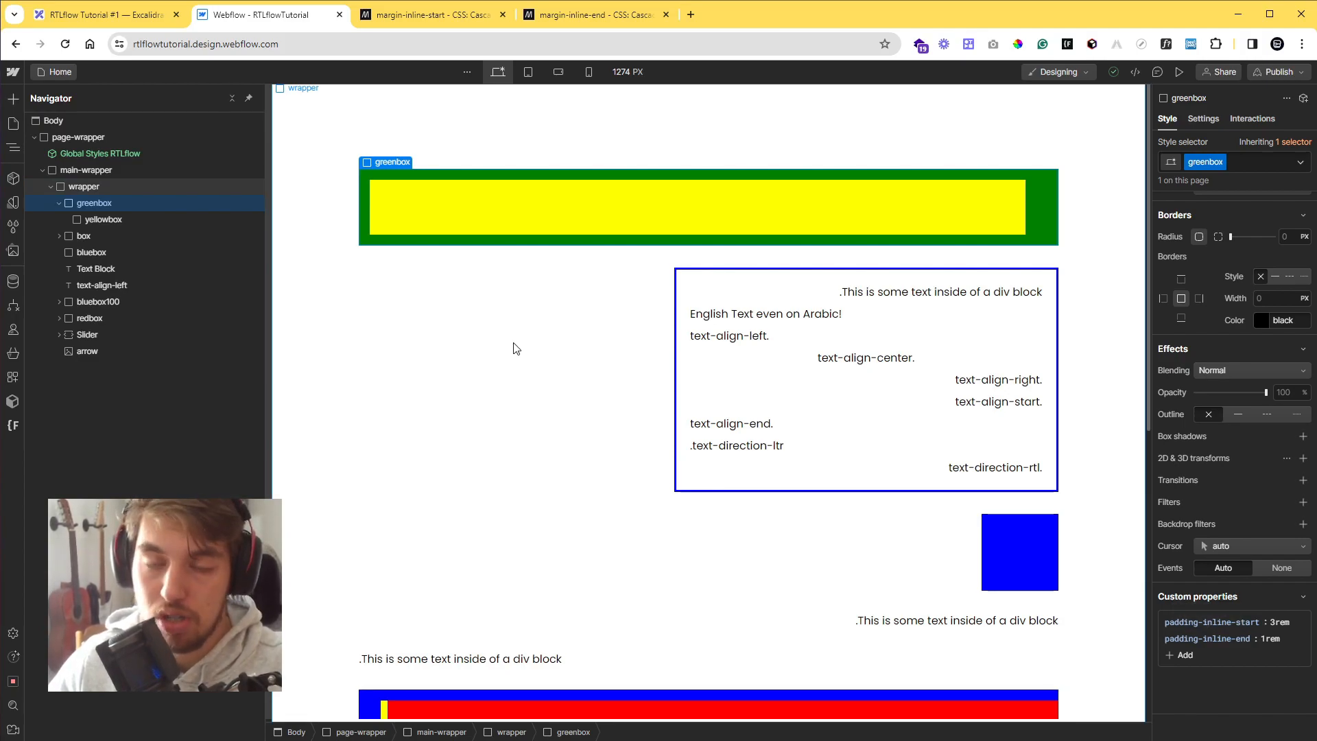
Add a div block directly after the greenbox inside the wrapper and give it the class greenbox2
{"action": "left_click", "coordinate": [464, 216]}
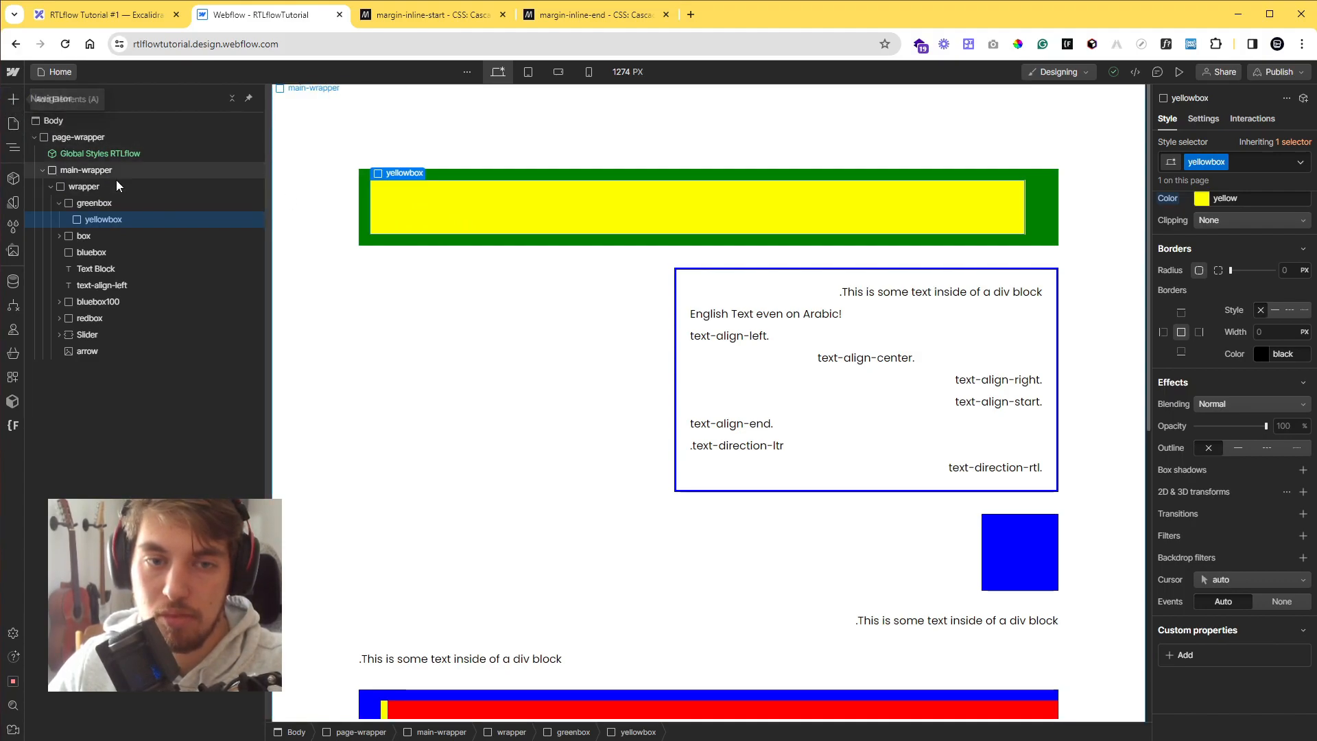
{"action": "key", "text": "ctrl+d"}
{"action": "left_click_drag", "start_coordinate": [91, 236], "coordinate": [78, 235]}
{"action": "left_click", "coordinate": [1268, 166]}
{"action": "key", "text": "BackSpace"}
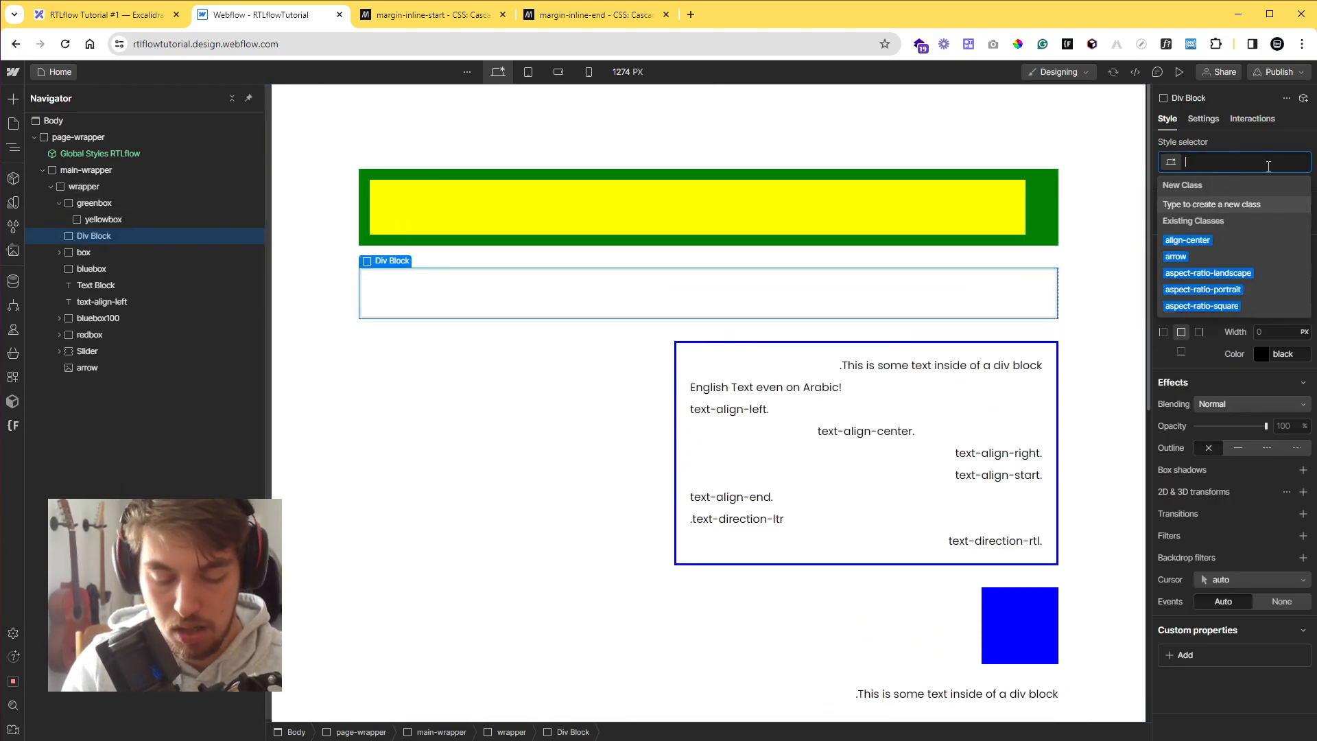
{"action": "type", "text": "green"}
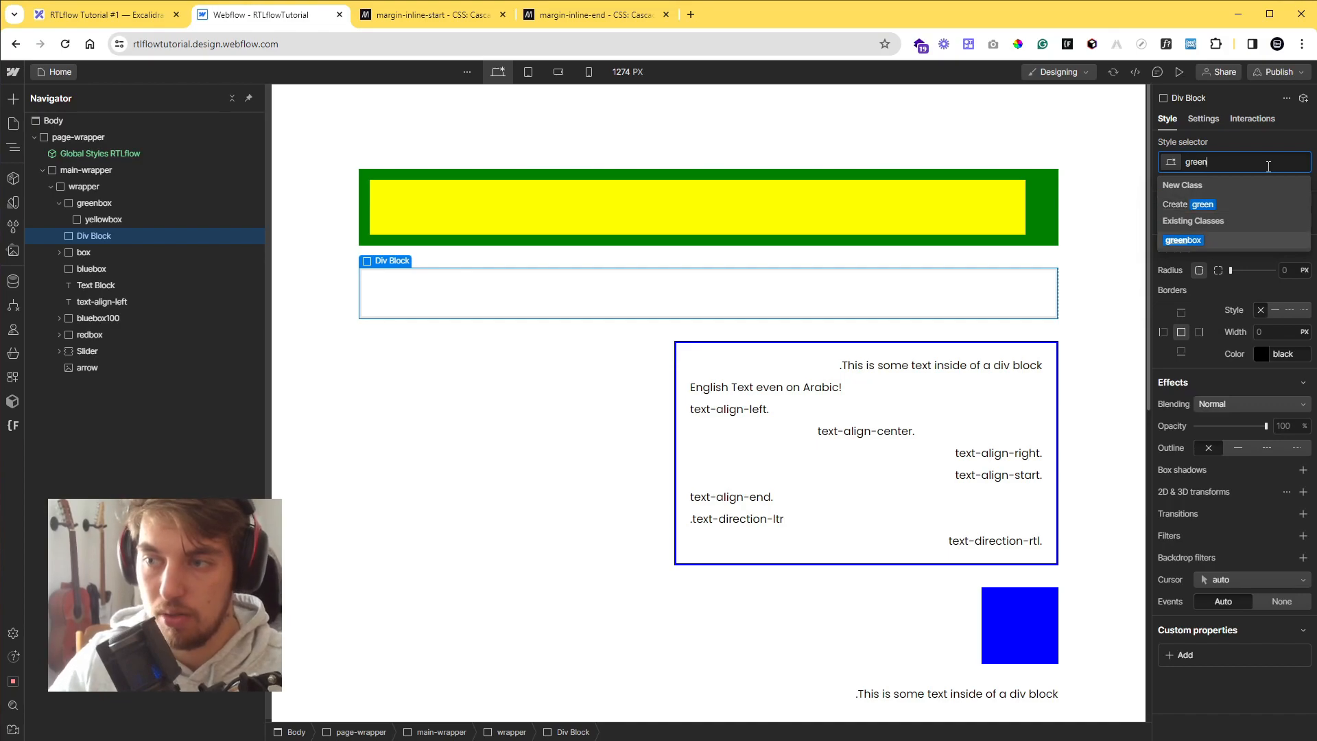
{"action": "key", "text": "Return"}
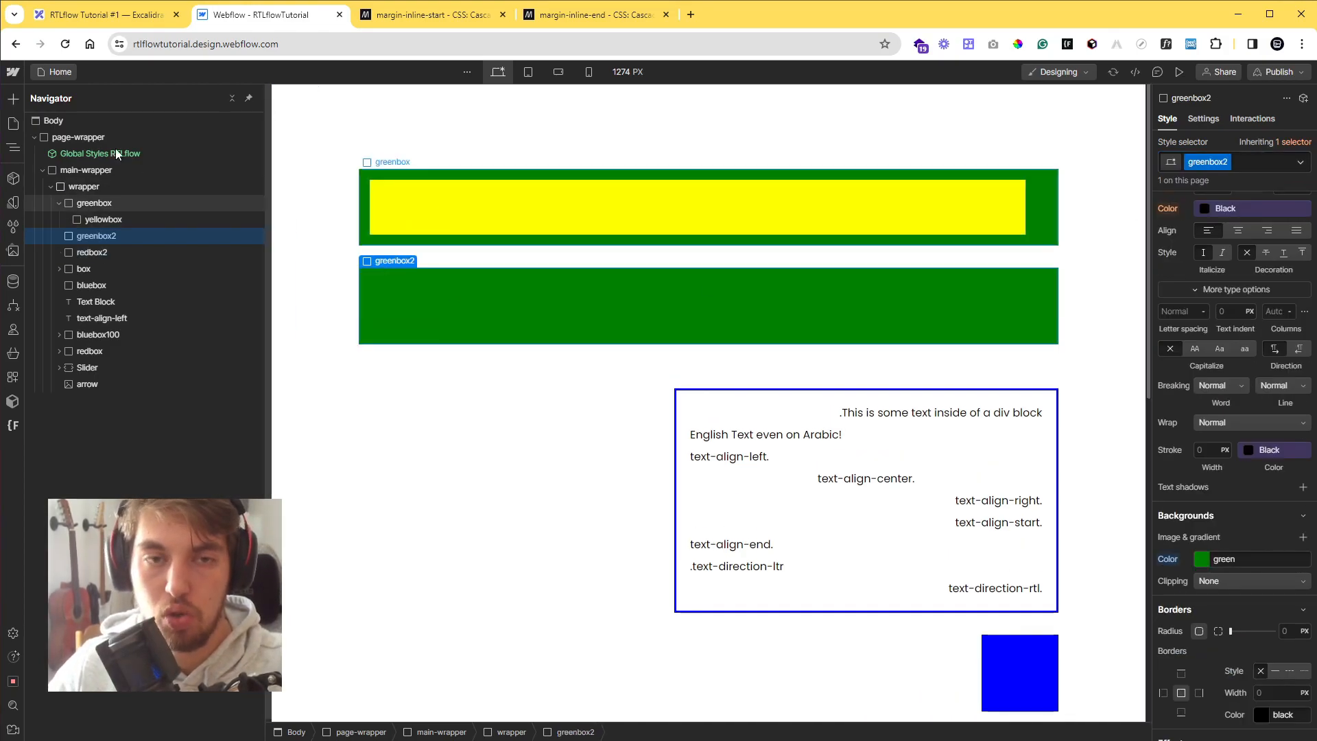
Insert a text block inside greenbox2
{"action": "left_click", "coordinate": [13, 98]}
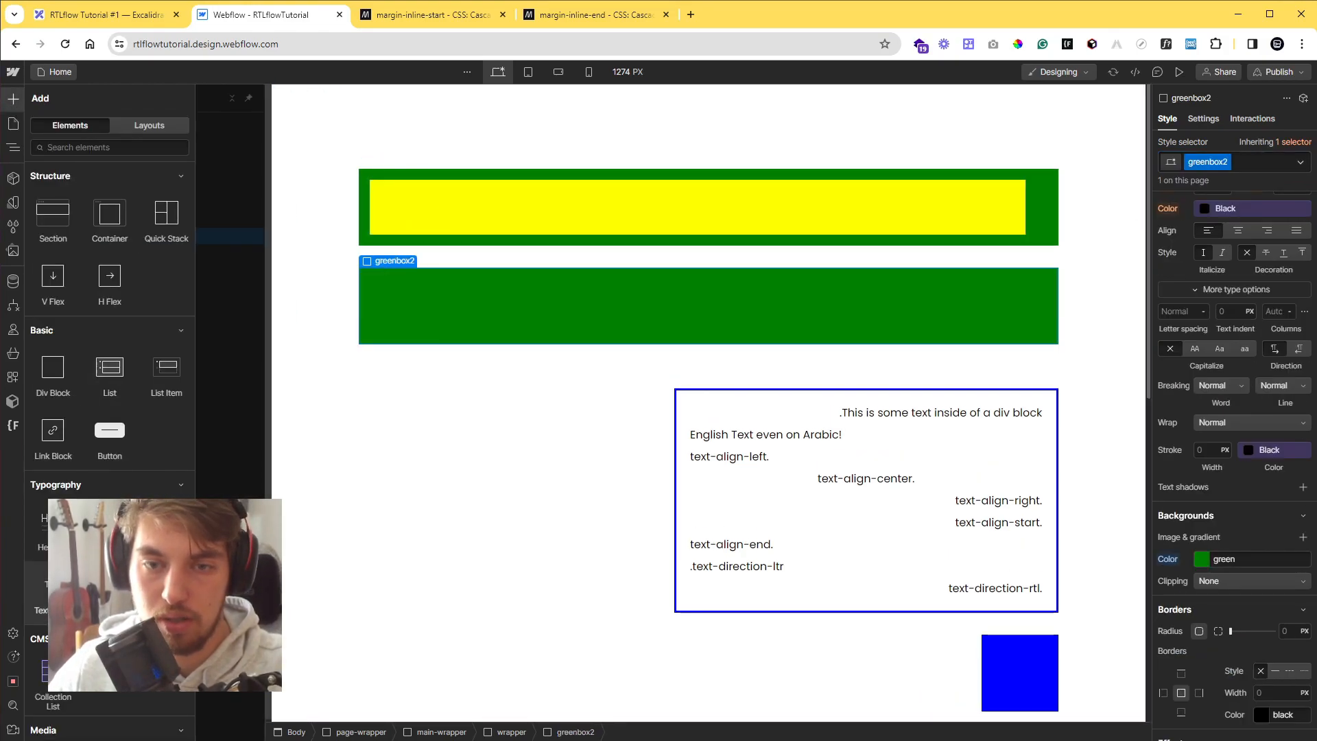
{"action": "left_click", "coordinate": [52, 591]}
{"action": "scroll", "coordinate": [1227, 329], "scroll_direction": "up", "scroll_amount": 3}
{"action": "scroll", "coordinate": [1234, 371], "scroll_direction": "up", "scroll_amount": 5}
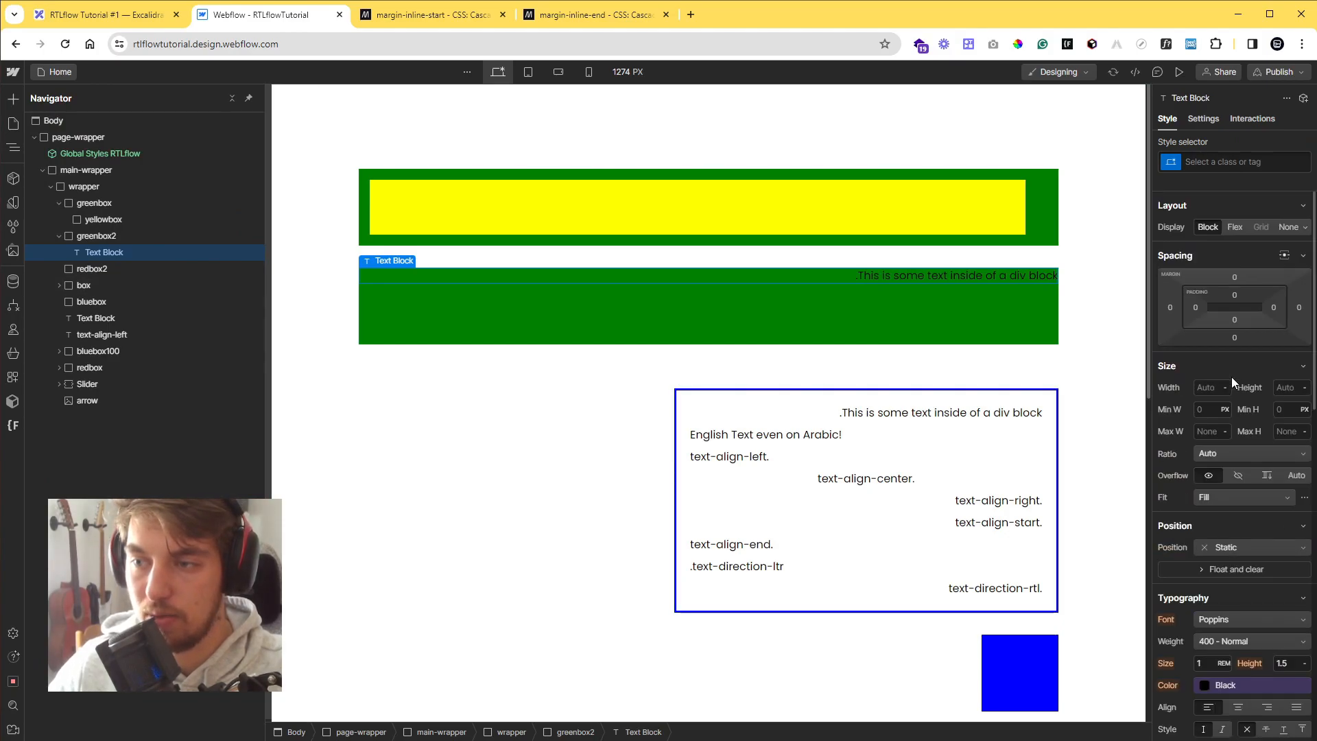
{"action": "left_click_drag", "start_coordinate": [1167, 312], "coordinate": [1169, 312]}
{"action": "left_click", "coordinate": [1169, 311]}
{"action": "left_click", "coordinate": [1200, 400]}
{"action": "left_click_drag", "start_coordinate": [1300, 314], "coordinate": [1288, 317]}
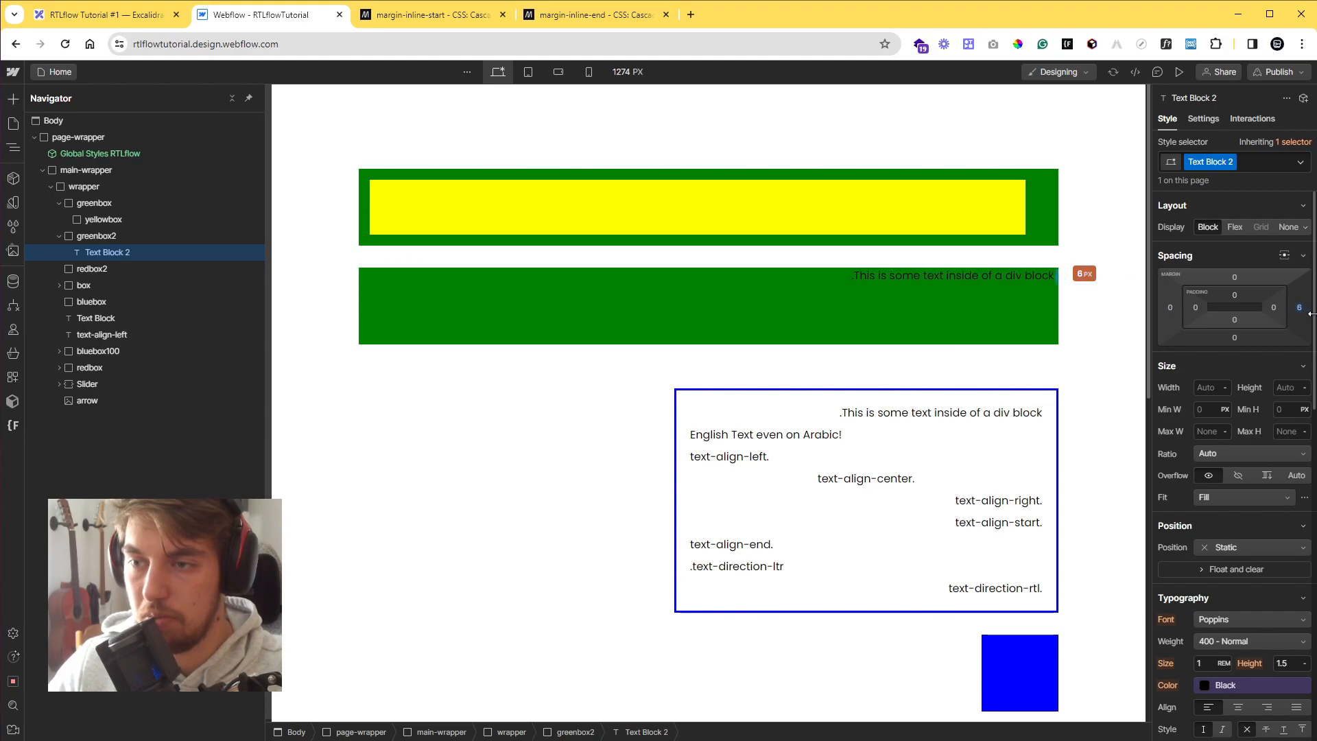
{"action": "left_click", "coordinate": [1298, 307]}
{"action": "left_click", "coordinate": [1253, 397]}
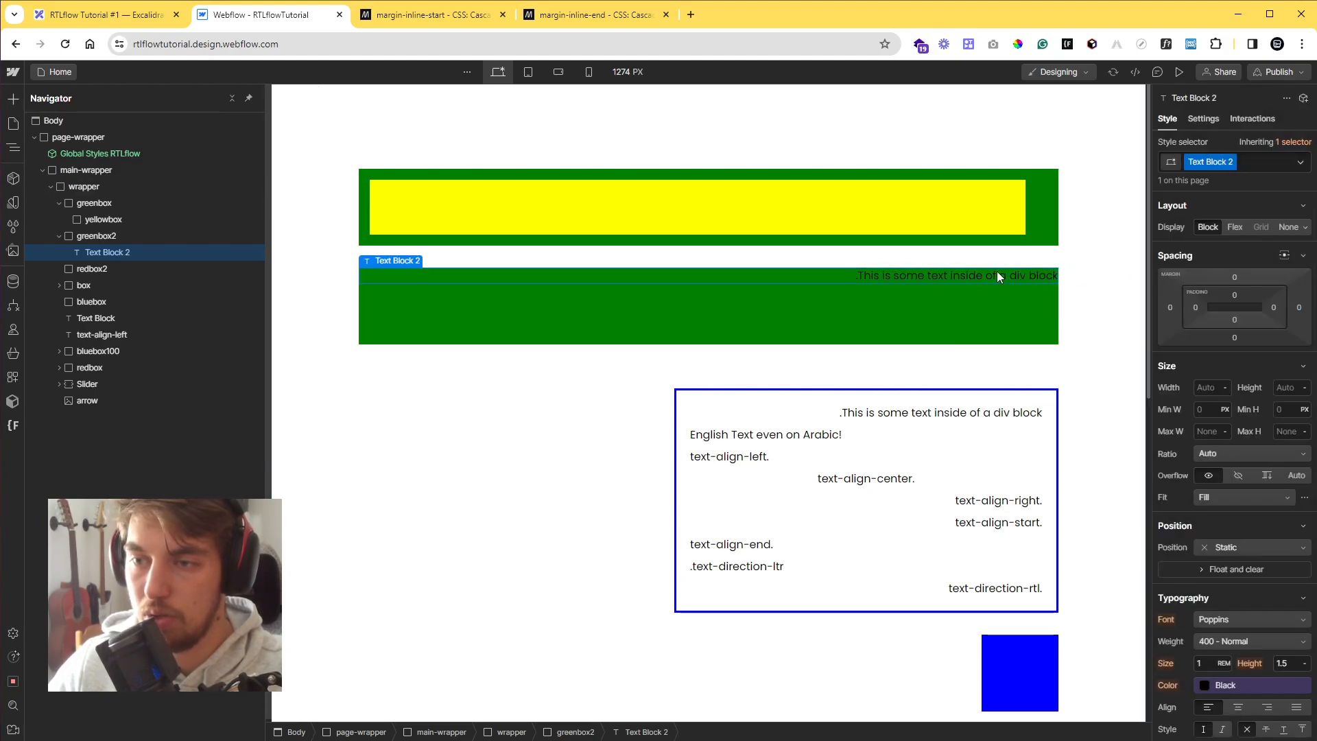
Set the font color of the text block inside greenbox2 to white
{"action": "scroll", "coordinate": [1226, 395], "scroll_direction": "down", "scroll_amount": 5}
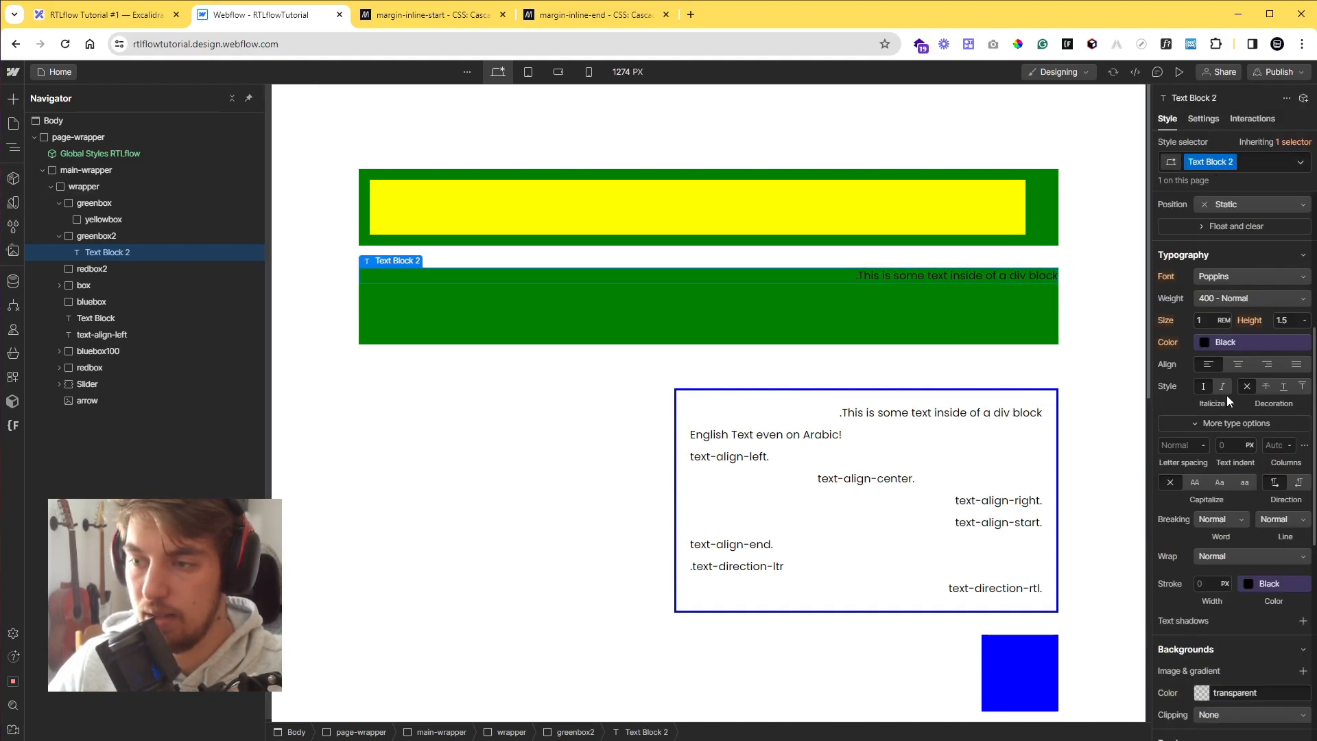
{"action": "left_click", "coordinate": [1232, 343]}
{"action": "left_click", "coordinate": [1223, 436]}
{"action": "scroll", "coordinate": [1237, 386], "scroll_direction": "up", "scroll_amount": 5}
Change the Body's dir attribute value to rt to put the page back in left-to-right direction
{"action": "left_click", "coordinate": [249, 120]}
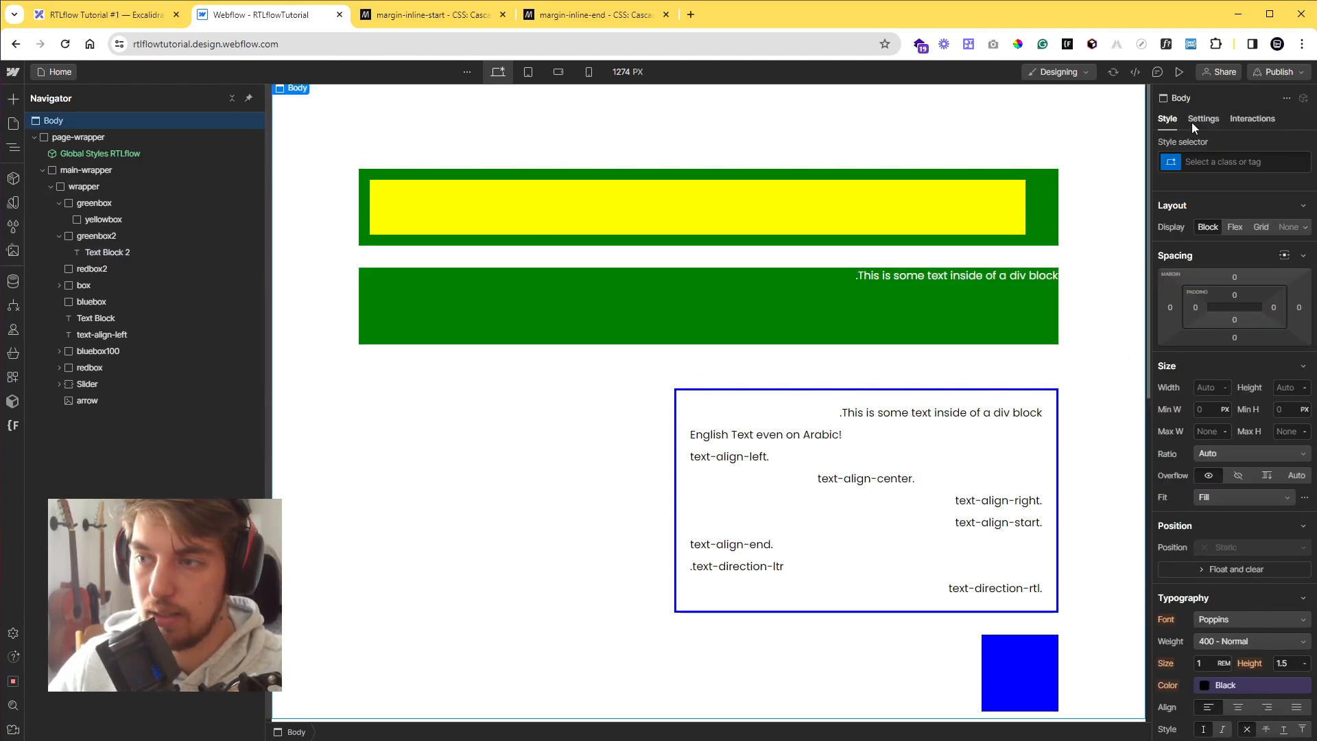
{"action": "left_click", "coordinate": [1200, 120]}
{"action": "left_click", "coordinate": [1301, 189]}
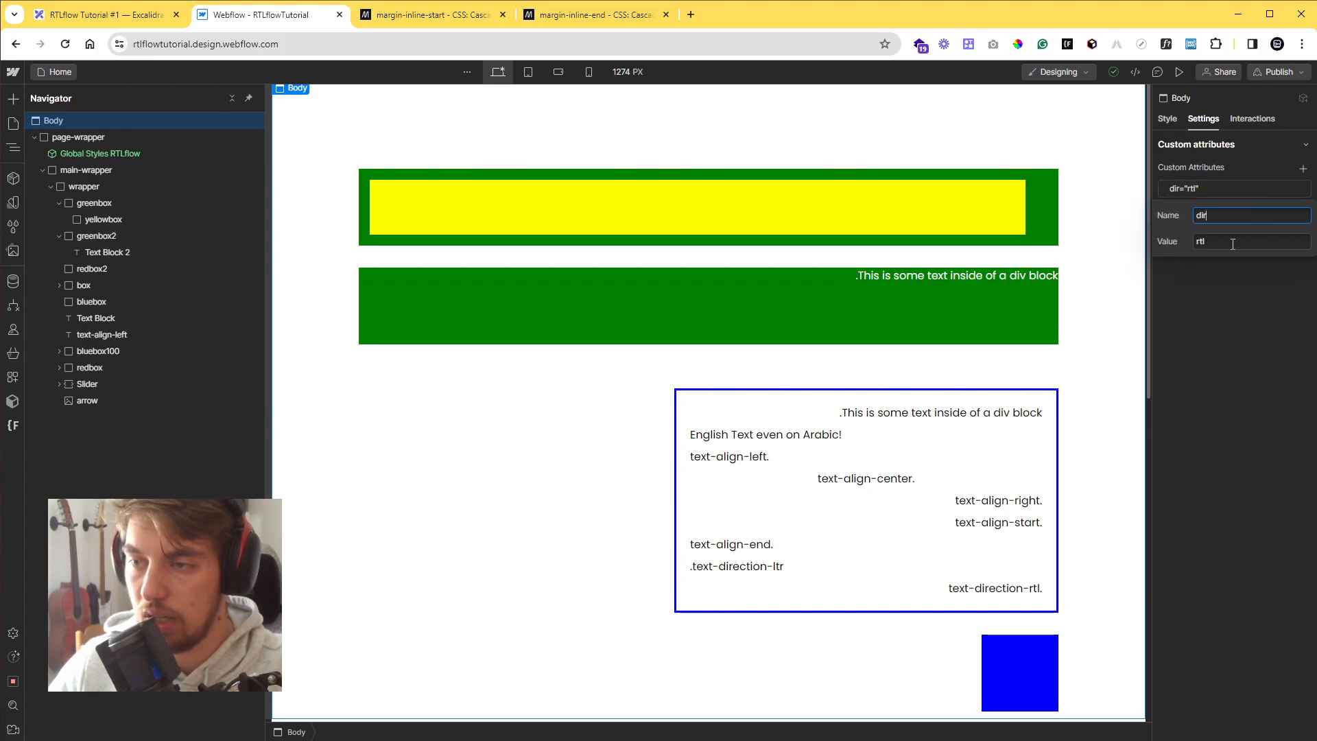
{"action": "key", "text": "BackSpace"}
{"action": "left_click", "coordinate": [1228, 310]}
Give the text block inside greenbox2 a left margin of 3rem and a top margin of 1rem
{"action": "left_click", "coordinate": [546, 282]}
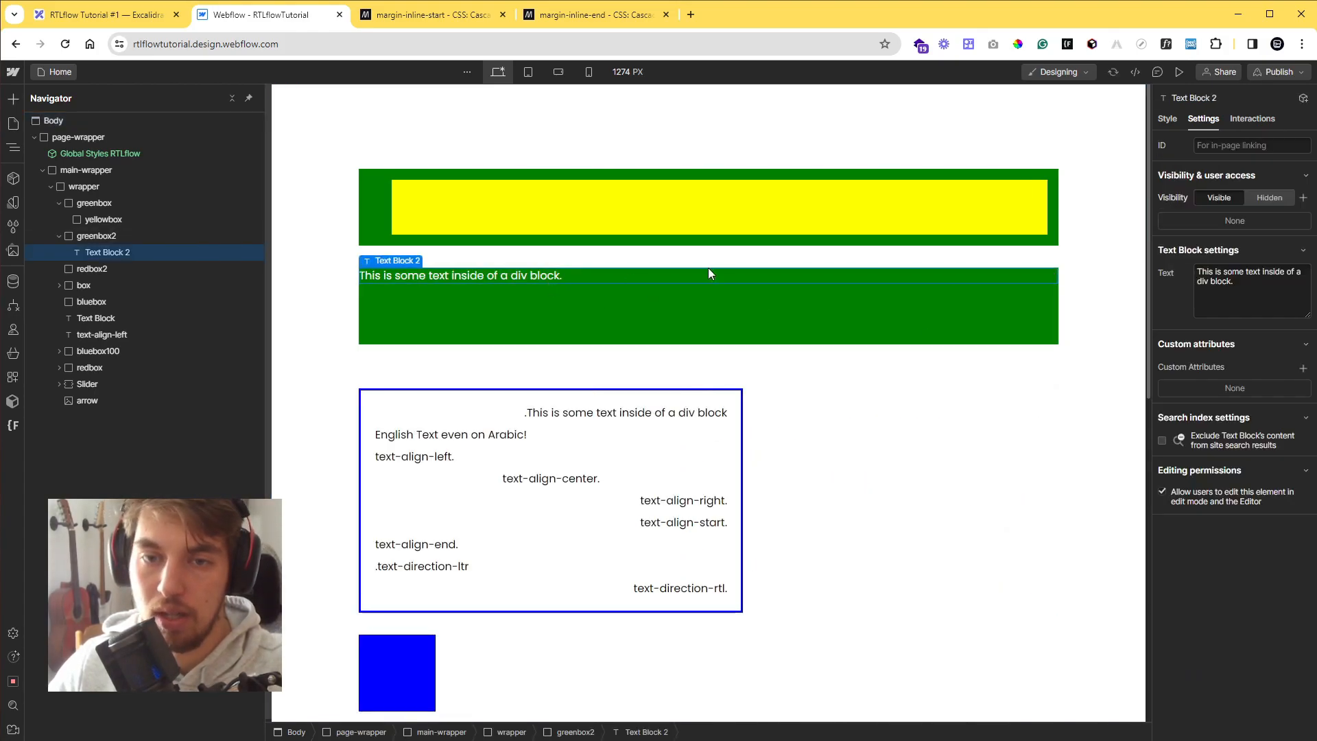
{"action": "left_click", "coordinate": [1166, 120]}
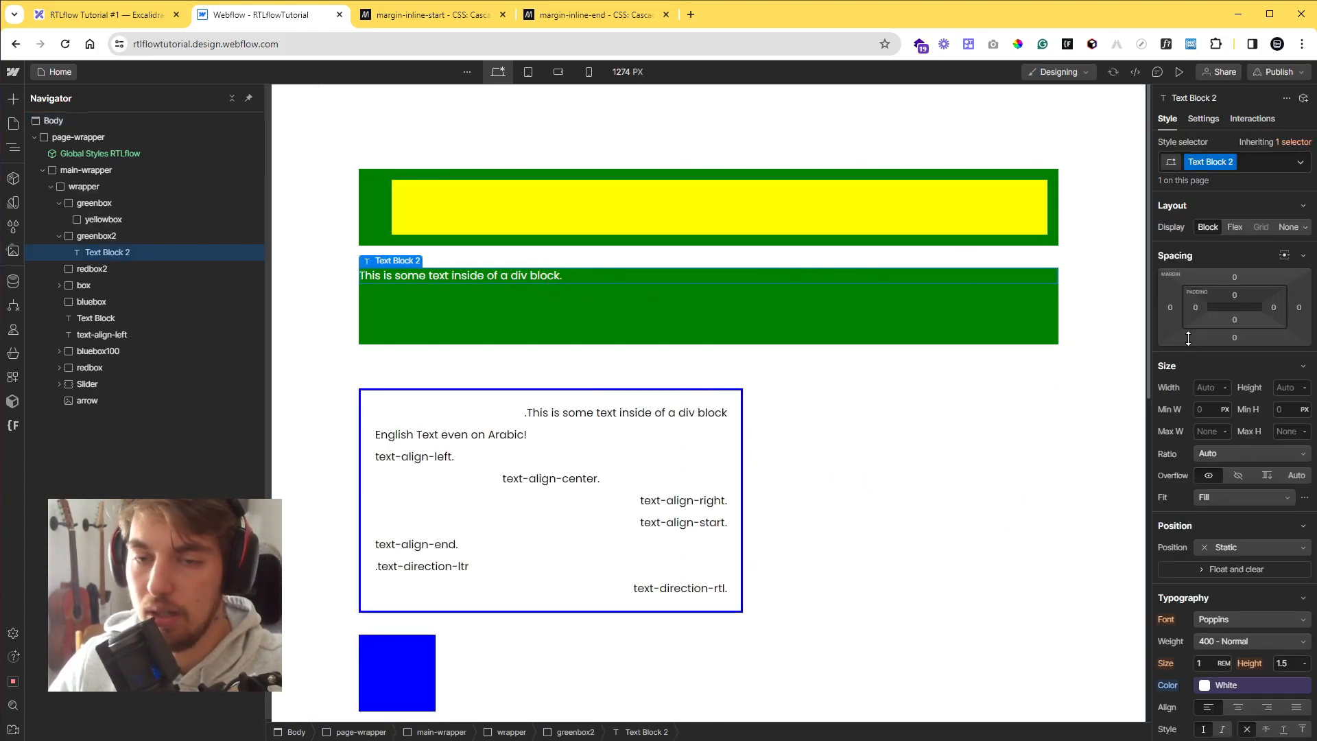
{"action": "left_click", "coordinate": [1168, 307]}
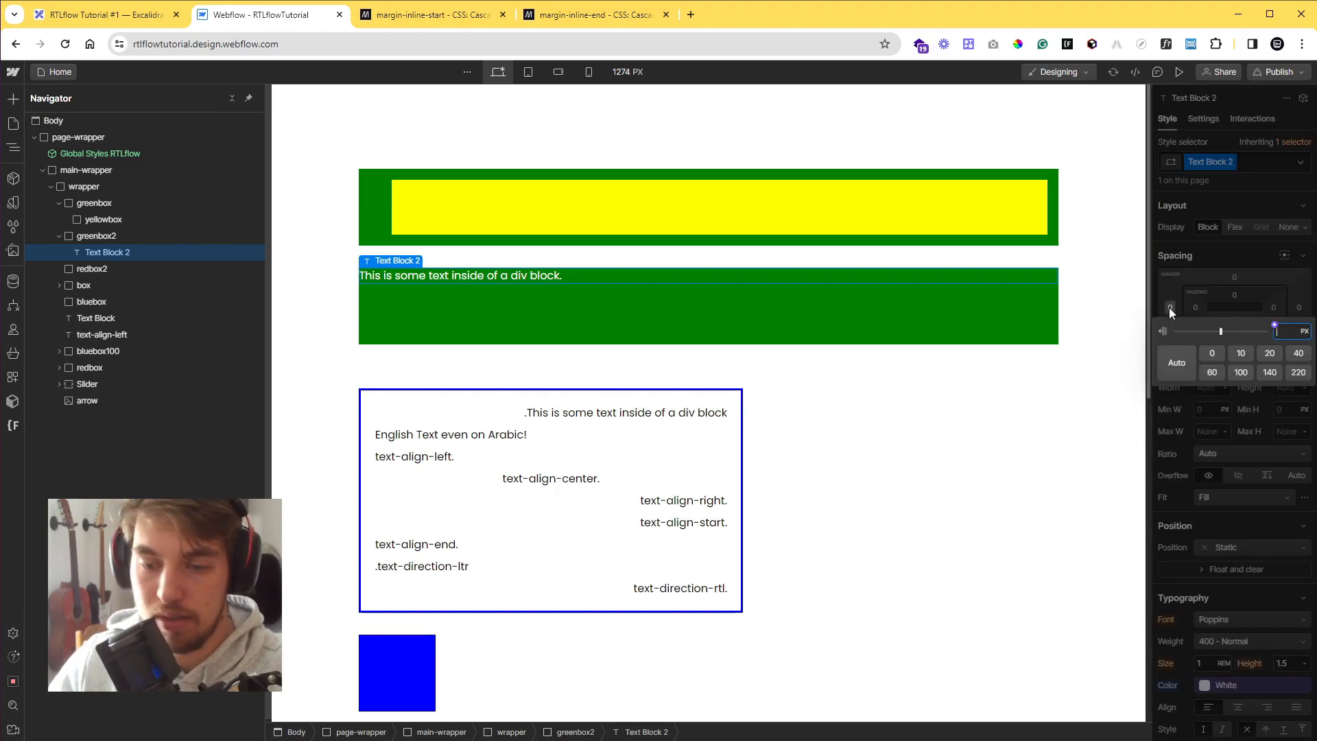
{"action": "type", "text": "3rem"}
{"action": "key", "text": "Return"}
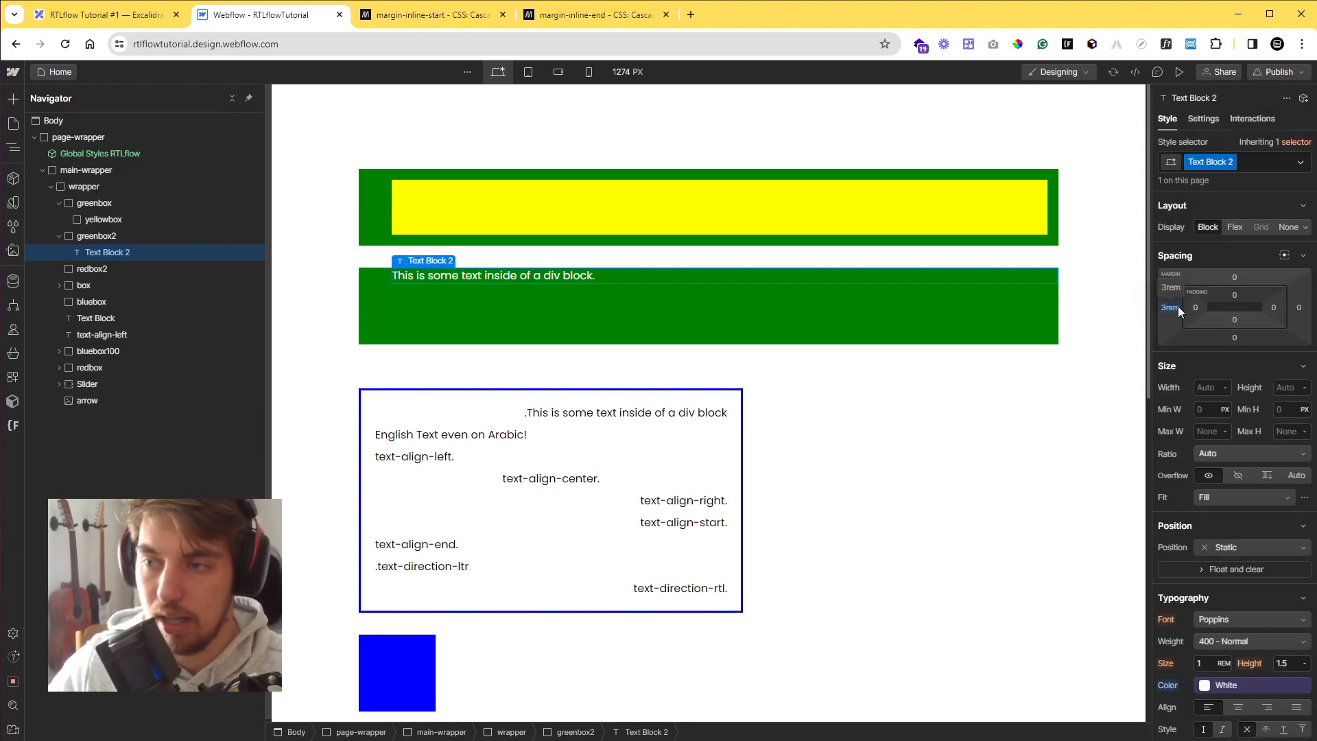
{"action": "left_click", "coordinate": [1235, 274]}
{"action": "type", "text": "1re"}
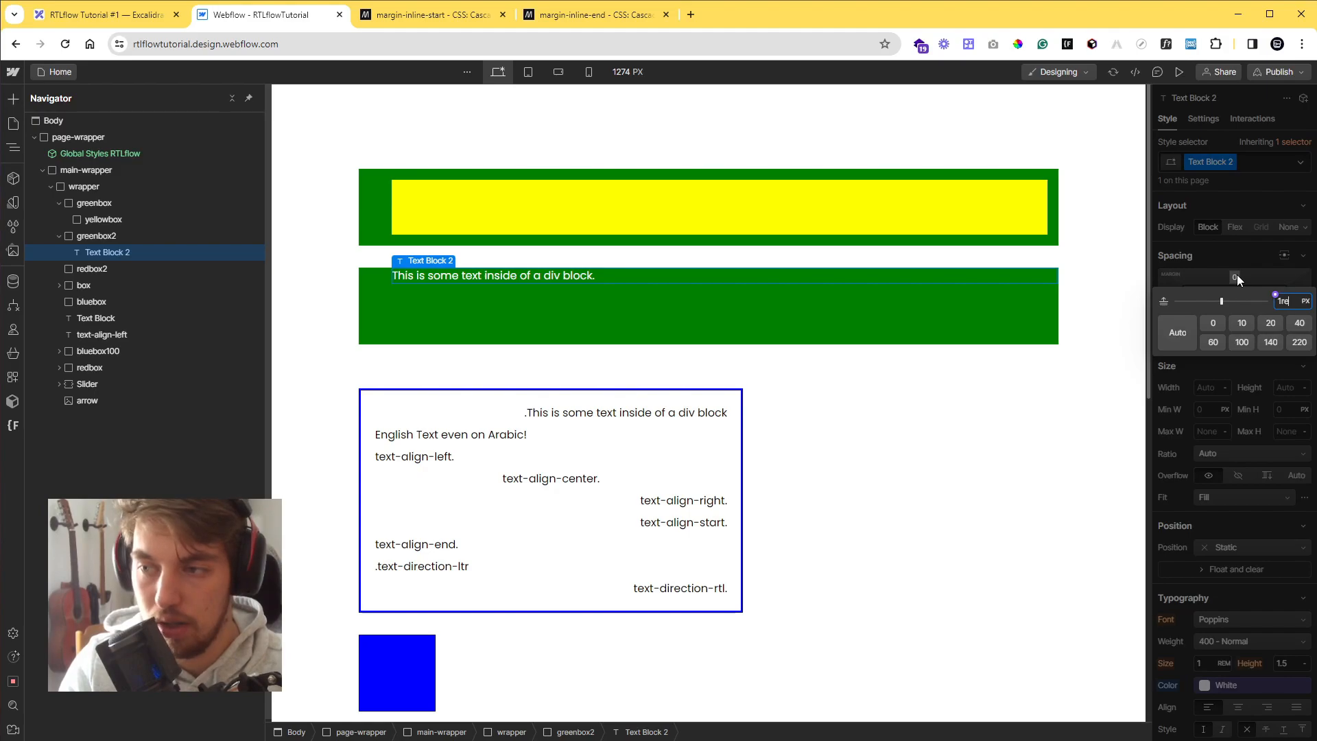
{"action": "type", "text": "m"}
{"action": "key", "text": "Return"}
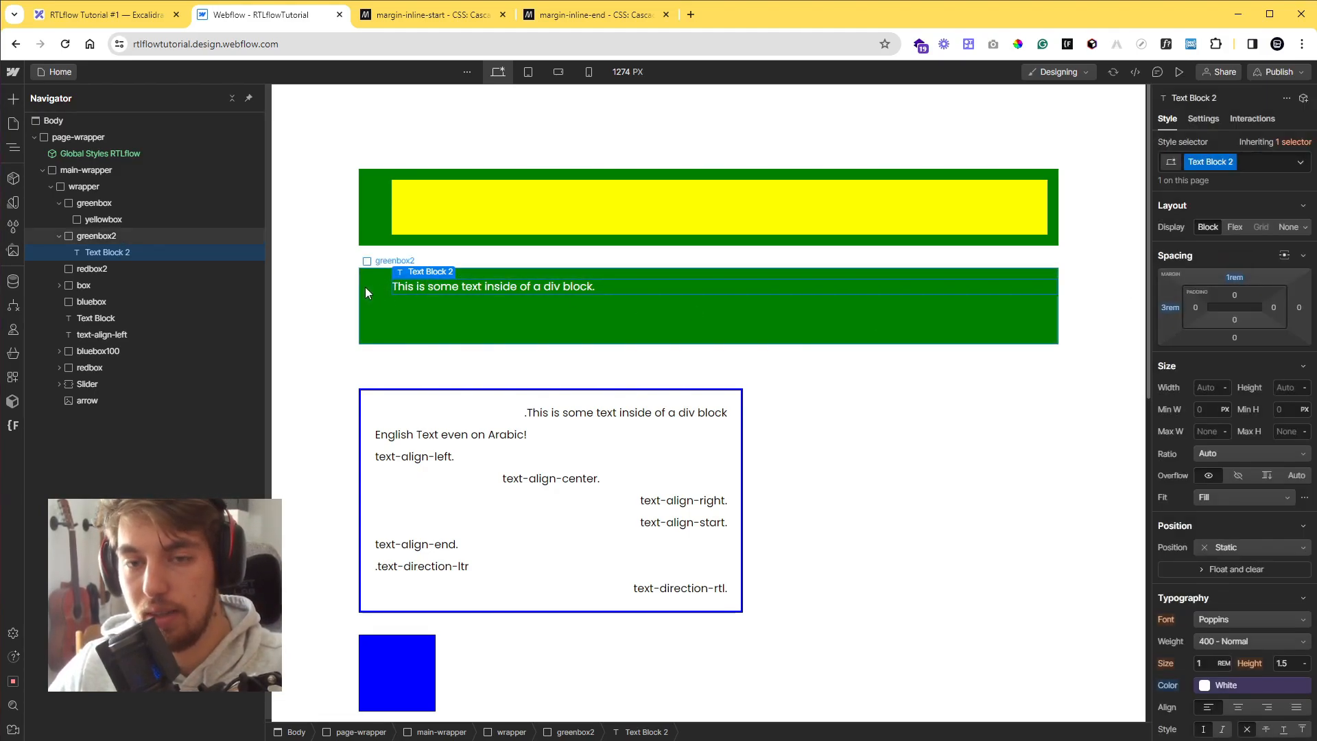
Set the Body's dir attribute value to rtl to test the text block's physical left margin
{"action": "left_click", "coordinate": [970, 315]}
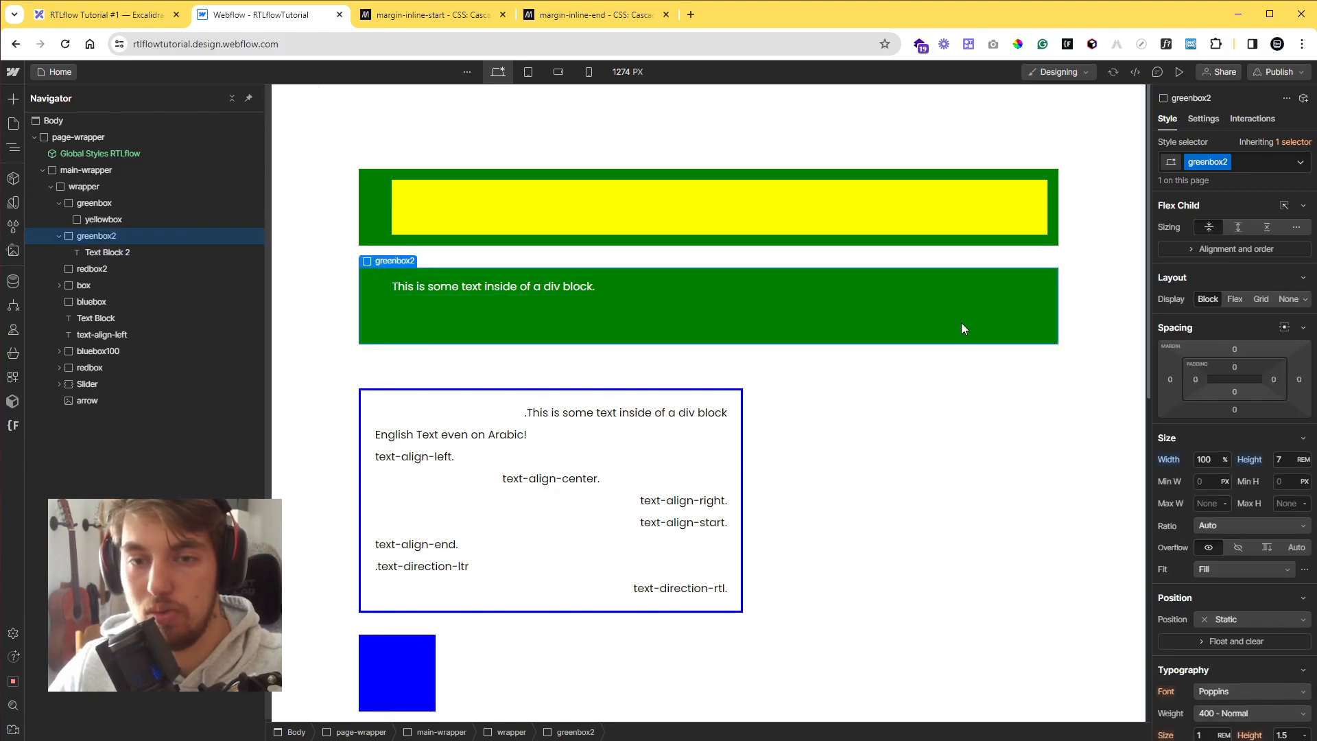
{"action": "left_click", "coordinate": [629, 285]}
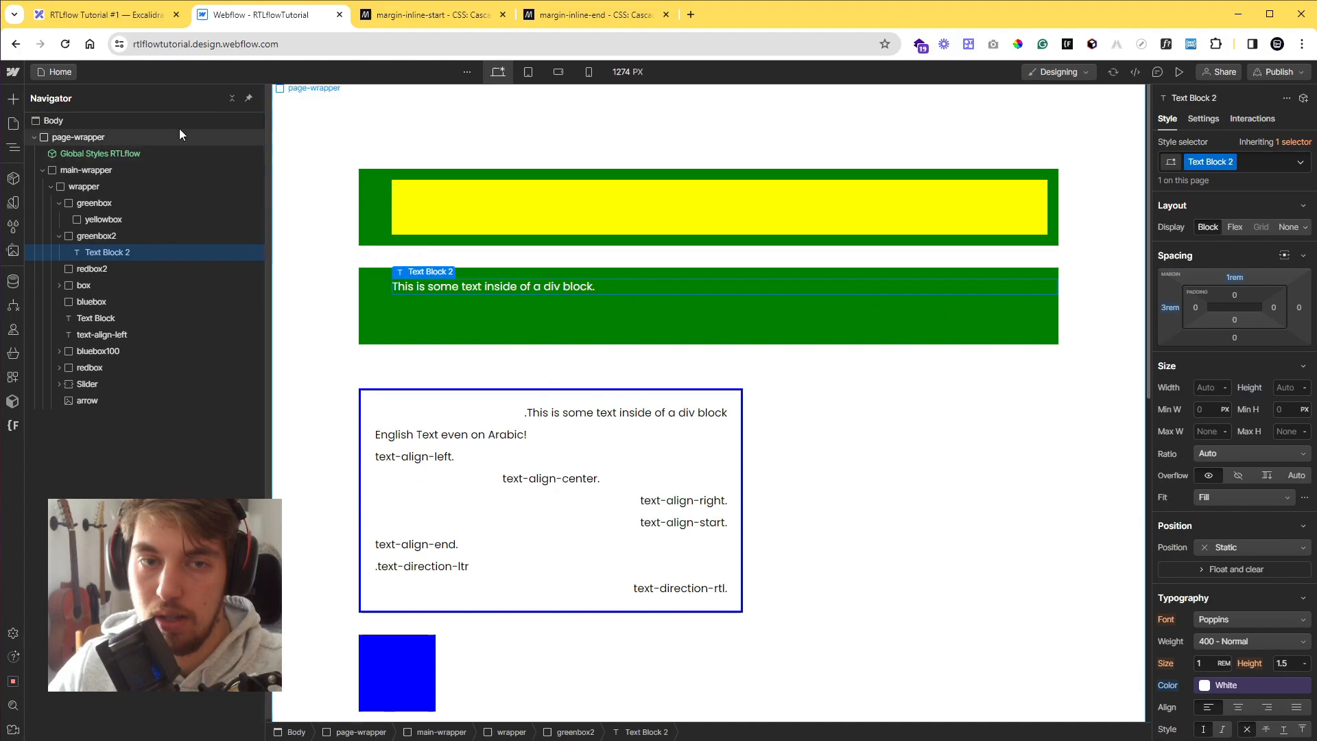
{"action": "left_click", "coordinate": [157, 120]}
{"action": "left_click", "coordinate": [1203, 119]}
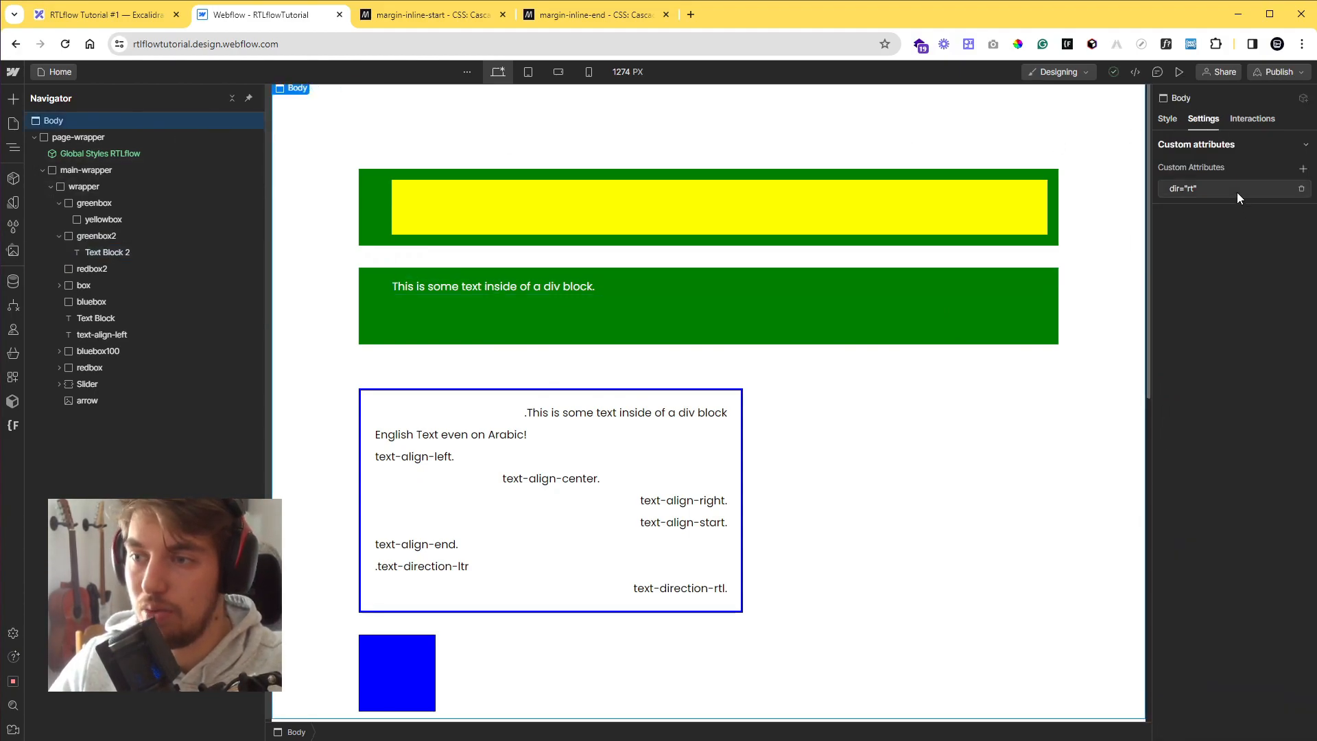
{"action": "left_click", "coordinate": [1237, 192]}
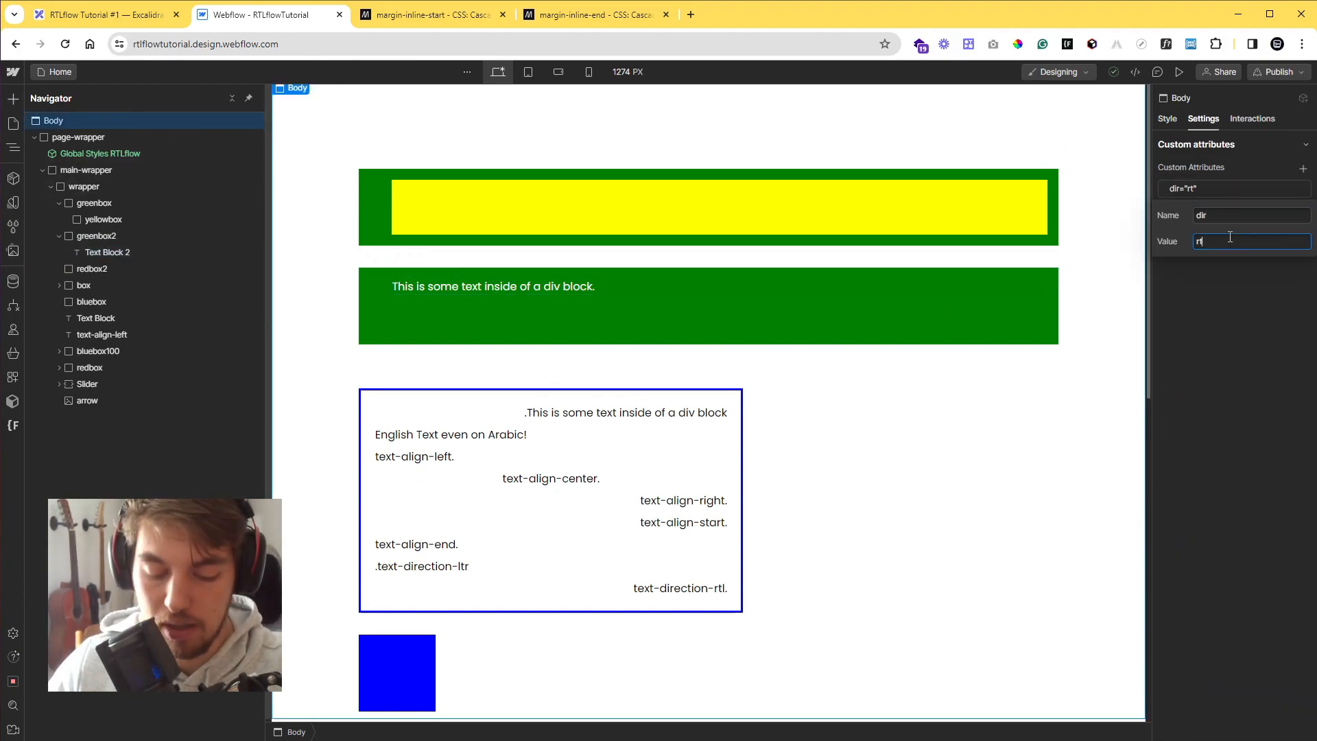
{"action": "type", "text": "l"}
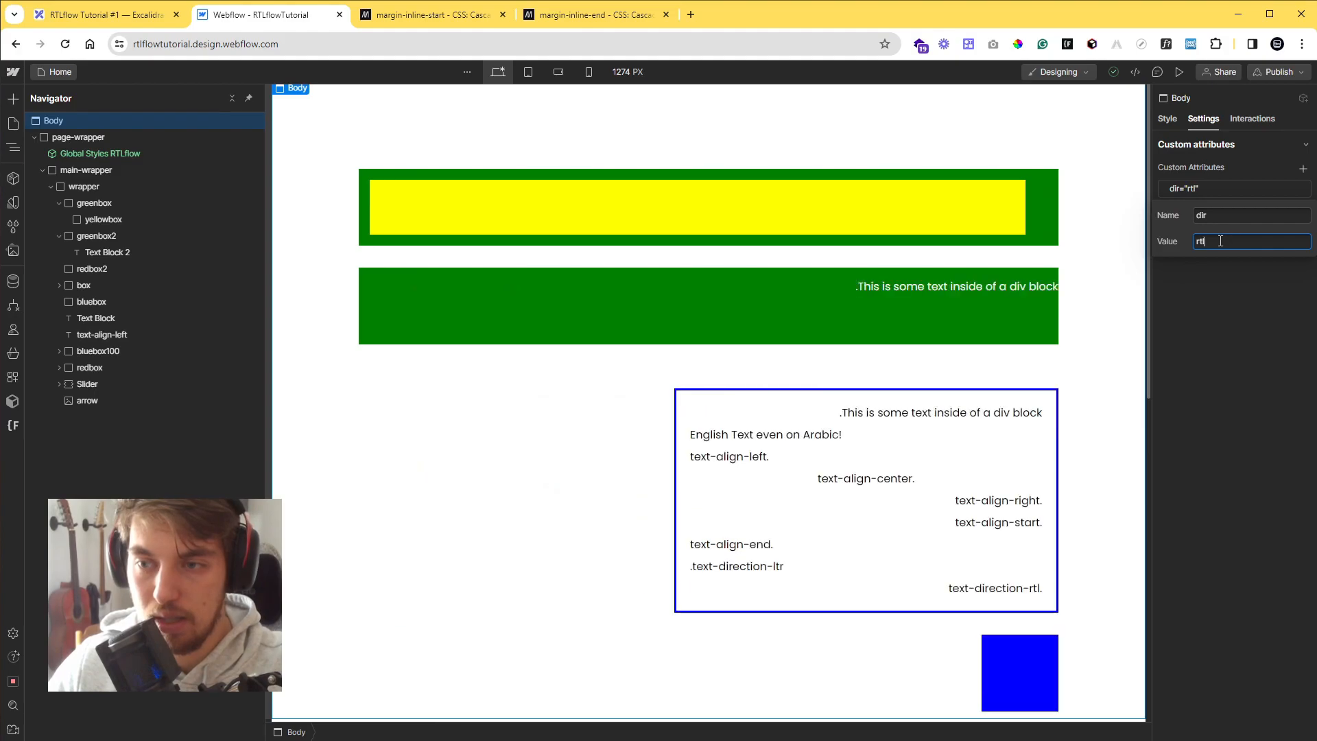
Reset the left margin of the text block inside greenbox2
{"action": "left_click", "coordinate": [1015, 284]}
{"action": "left_click", "coordinate": [1167, 118]}
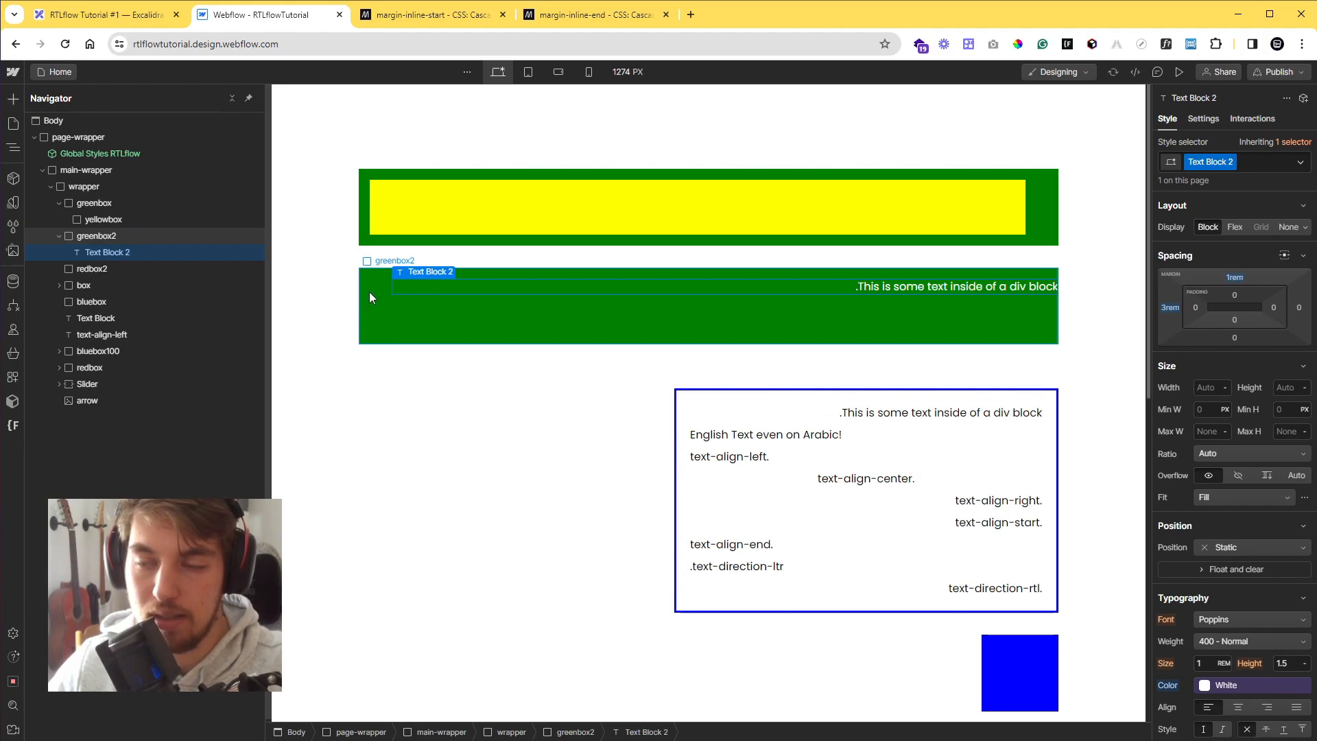
{"action": "left_click", "coordinate": [1171, 308]}
{"action": "left_click", "coordinate": [1216, 397]}
Add a margin-inline-start custom property of 3rem to the text block inside greenbox2
{"action": "scroll", "coordinate": [1233, 467], "scroll_direction": "down", "scroll_amount": 10}
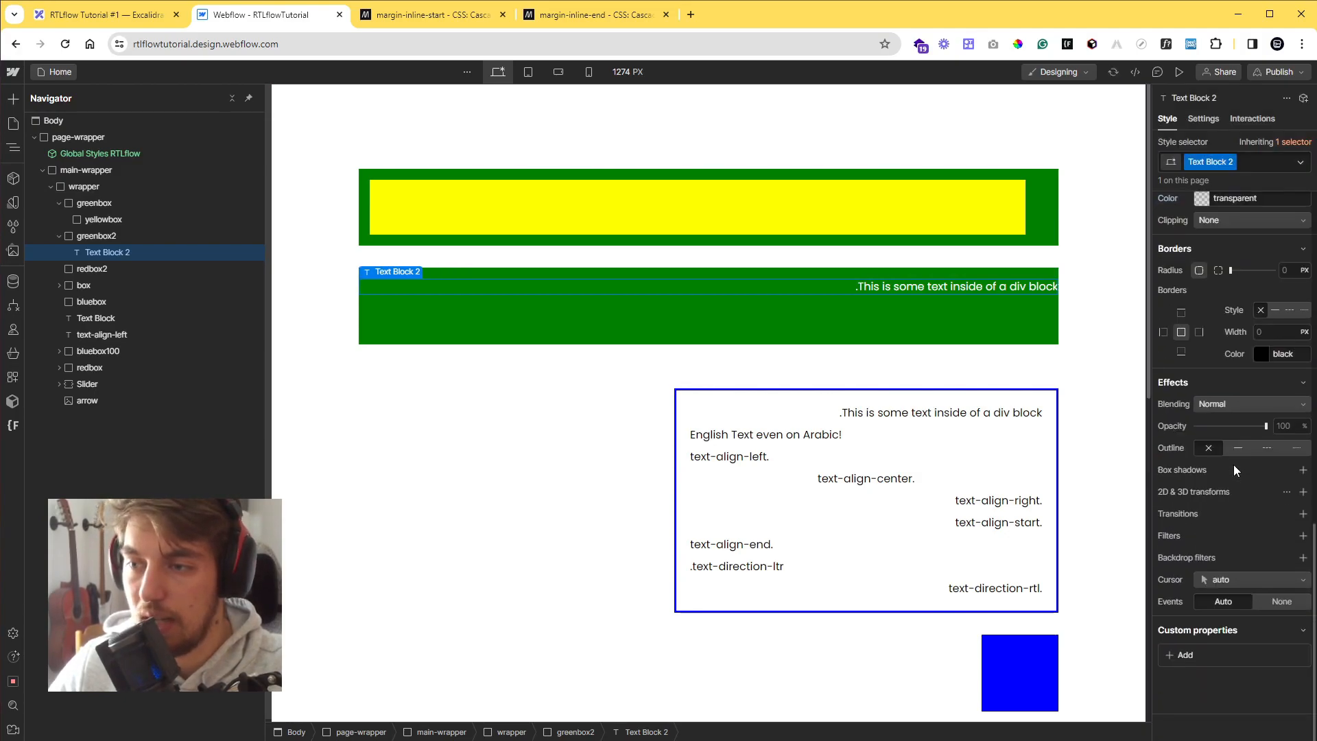
{"action": "left_click", "coordinate": [1191, 656]}
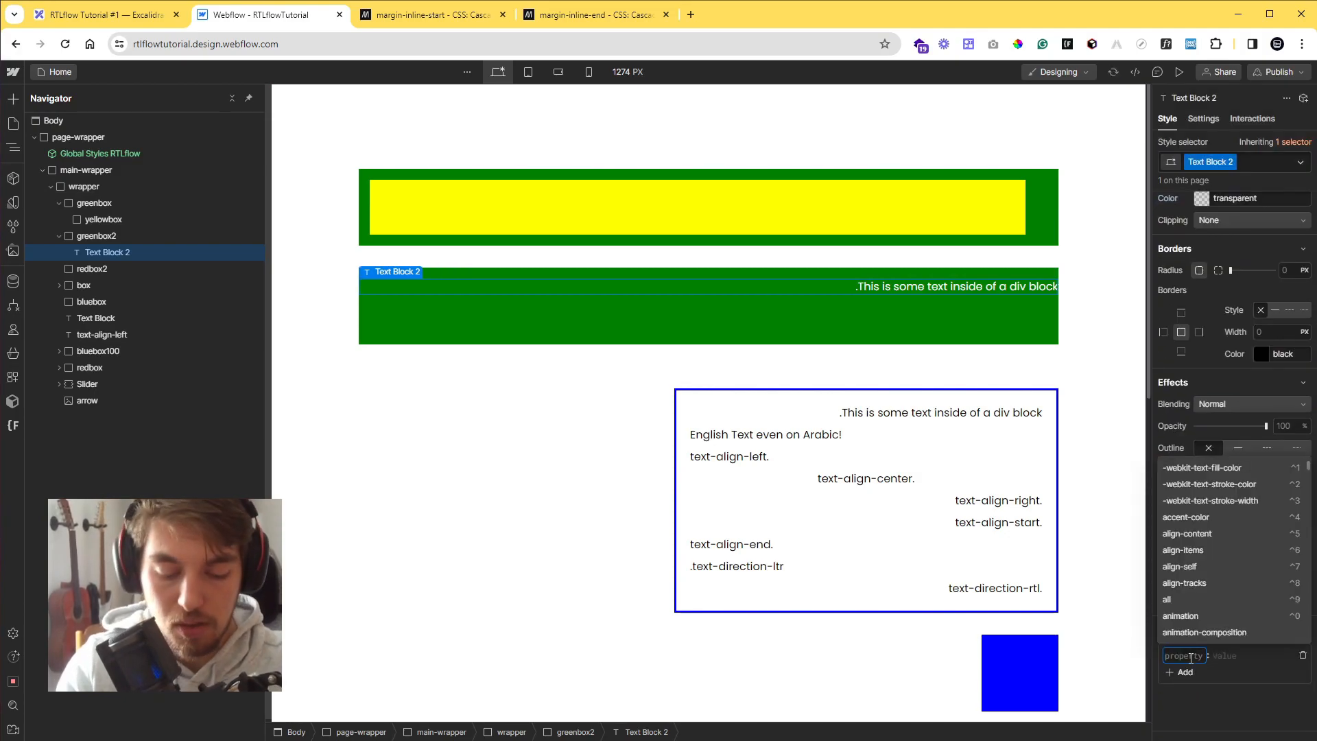
{"action": "type", "text": "margin-inline"}
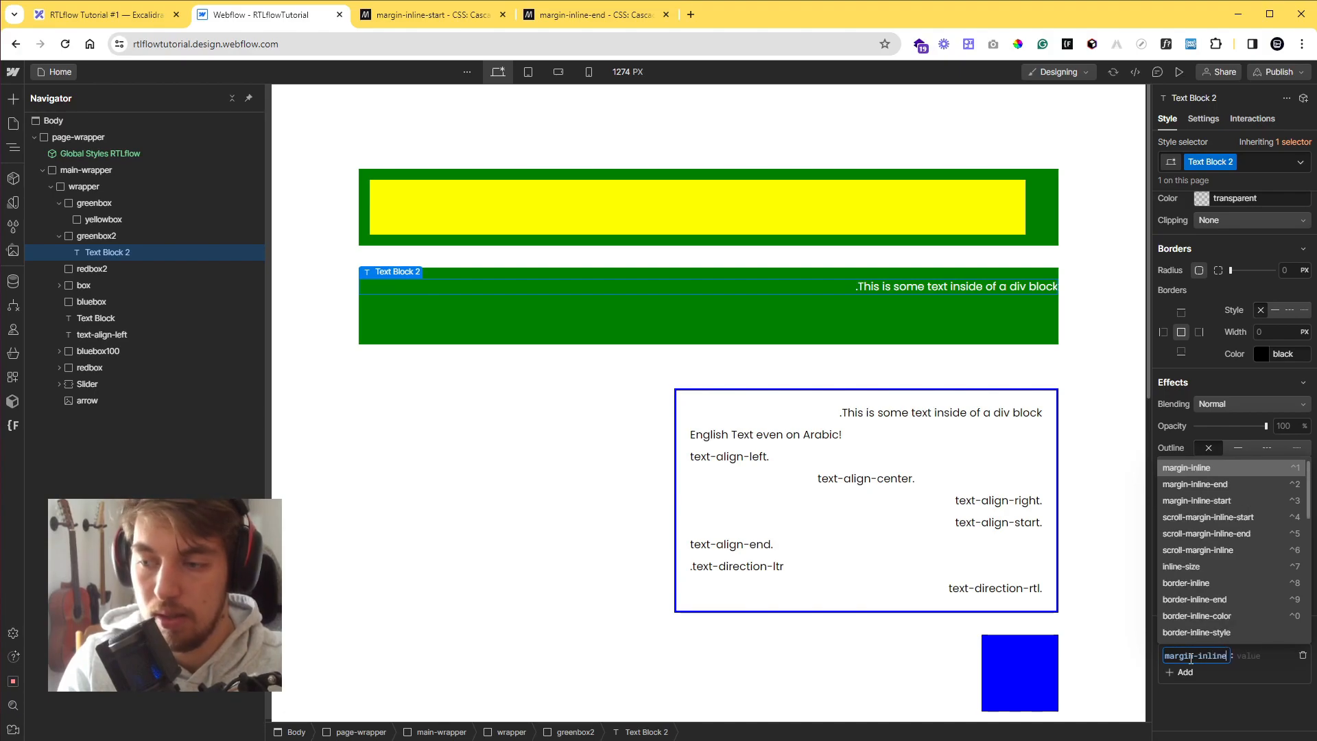
{"action": "type", "text": "-start"}
{"action": "key", "text": "Return"}
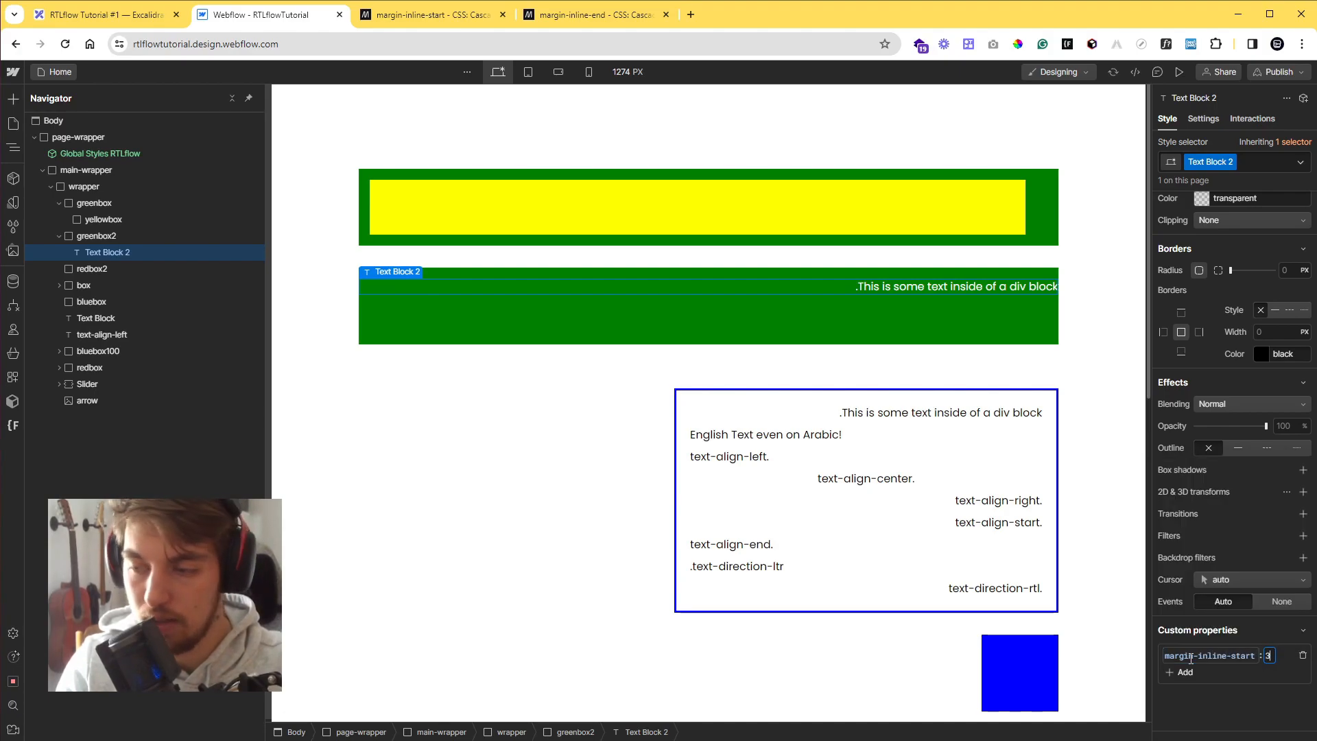
{"action": "key", "text": "Return"}
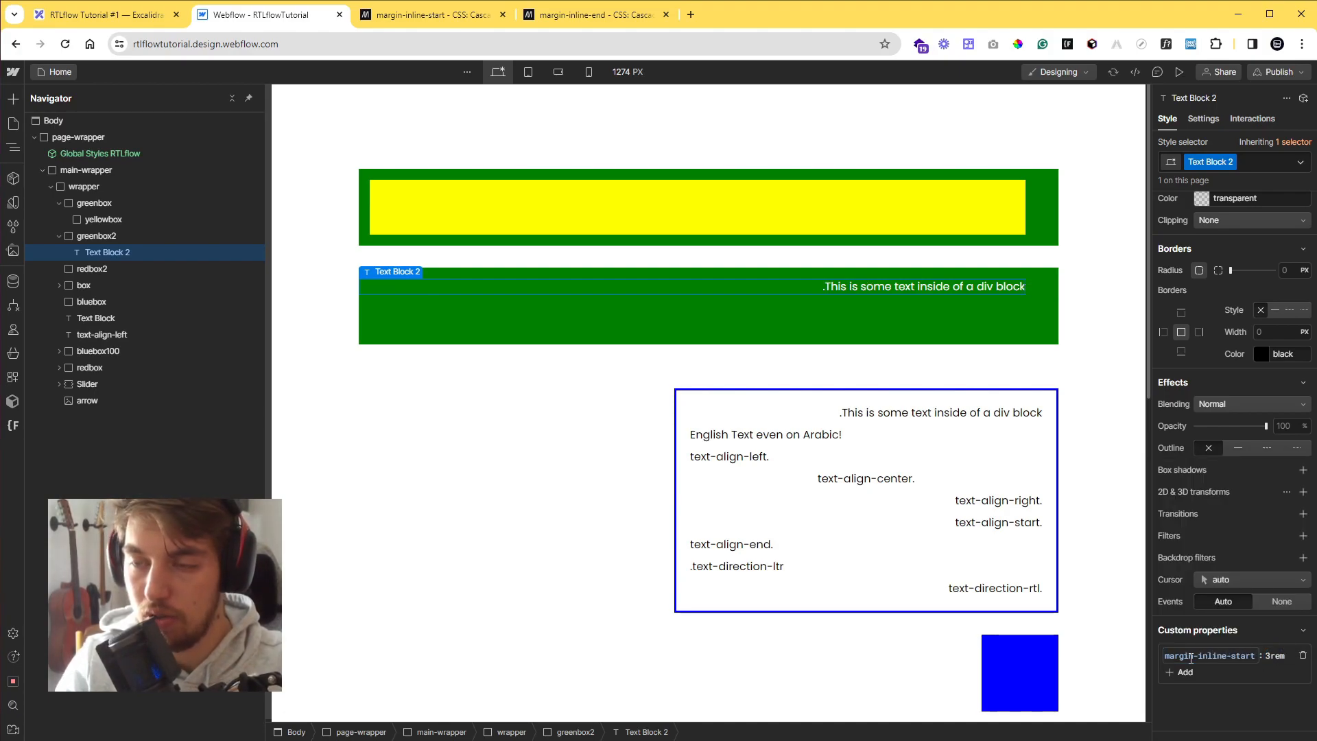
Toggle the Body's dir value repeatedly between rt and rtl to test the text block's inline start margin, ending on rt
{"action": "left_click", "coordinate": [1136, 604]}
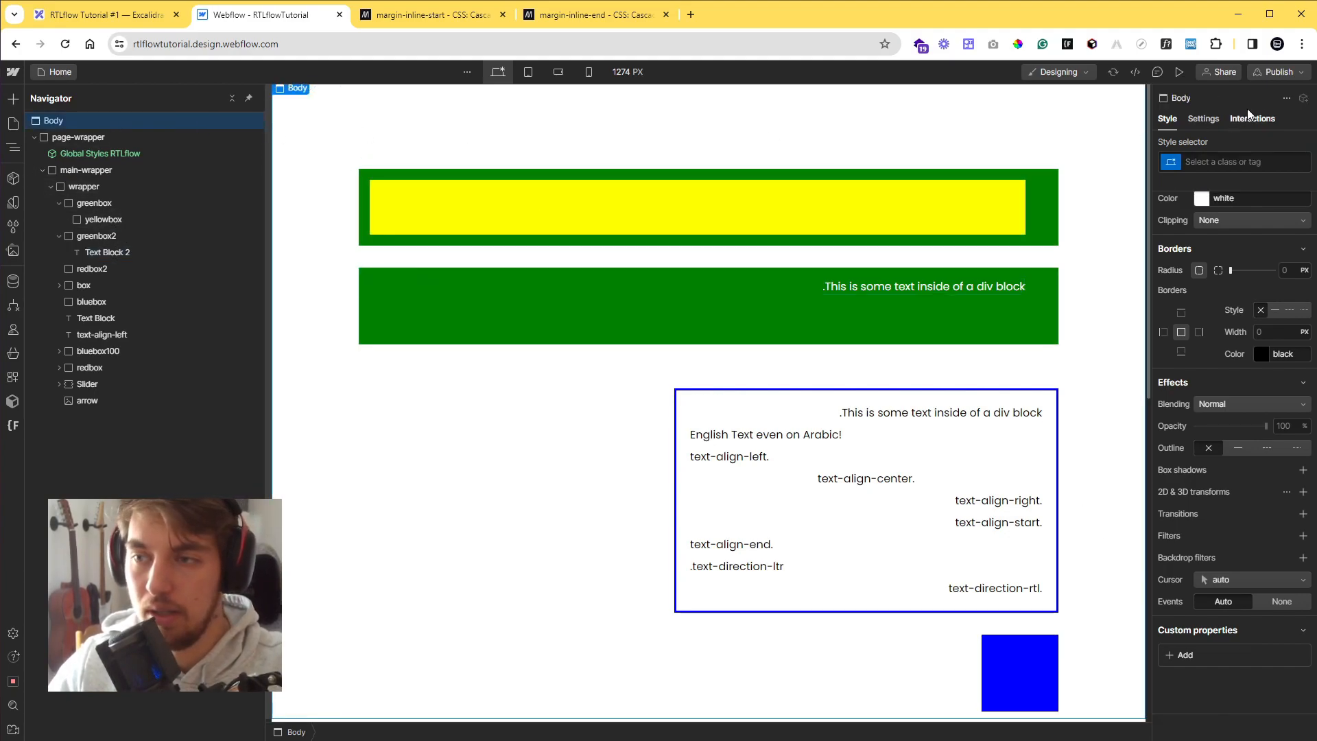
{"action": "left_click", "coordinate": [1215, 117]}
{"action": "left_click", "coordinate": [1235, 189]}
{"action": "left_click", "coordinate": [1228, 241]}
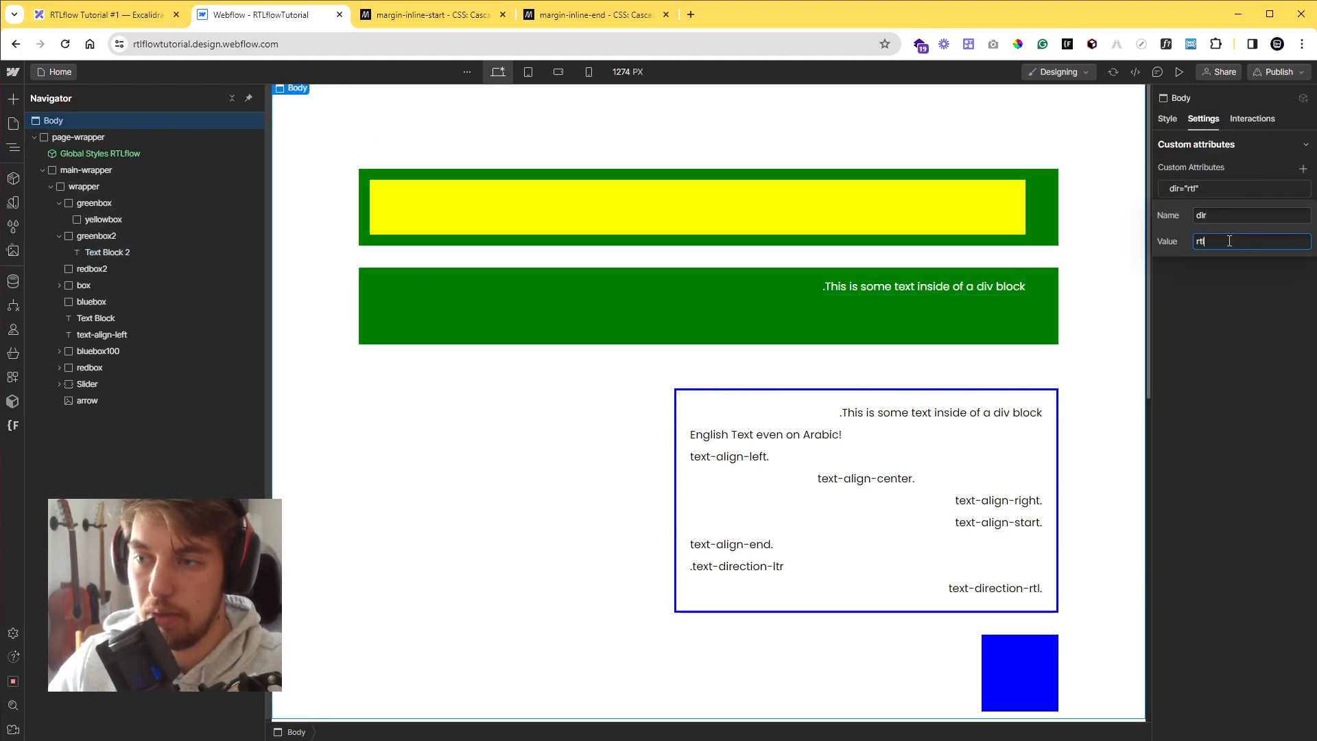
{"action": "key", "text": "BackSpace"}
{"action": "type", "text": "l"}
{"action": "key", "text": "BackSpace"}
{"action": "type", "text": "l"}
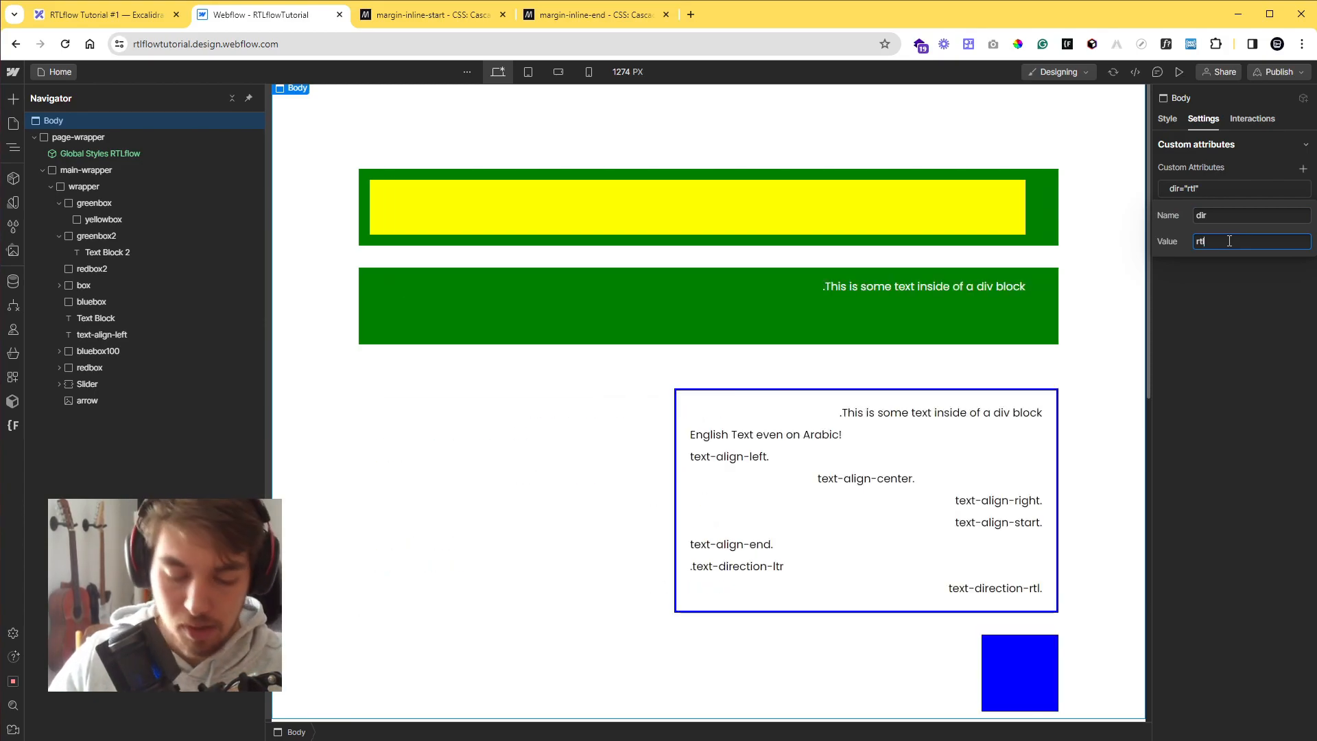
{"action": "key", "text": "BackSpace"}
{"action": "type", "text": "l"}
{"action": "key", "text": "BackSpace"}
{"action": "type", "text": "l"}
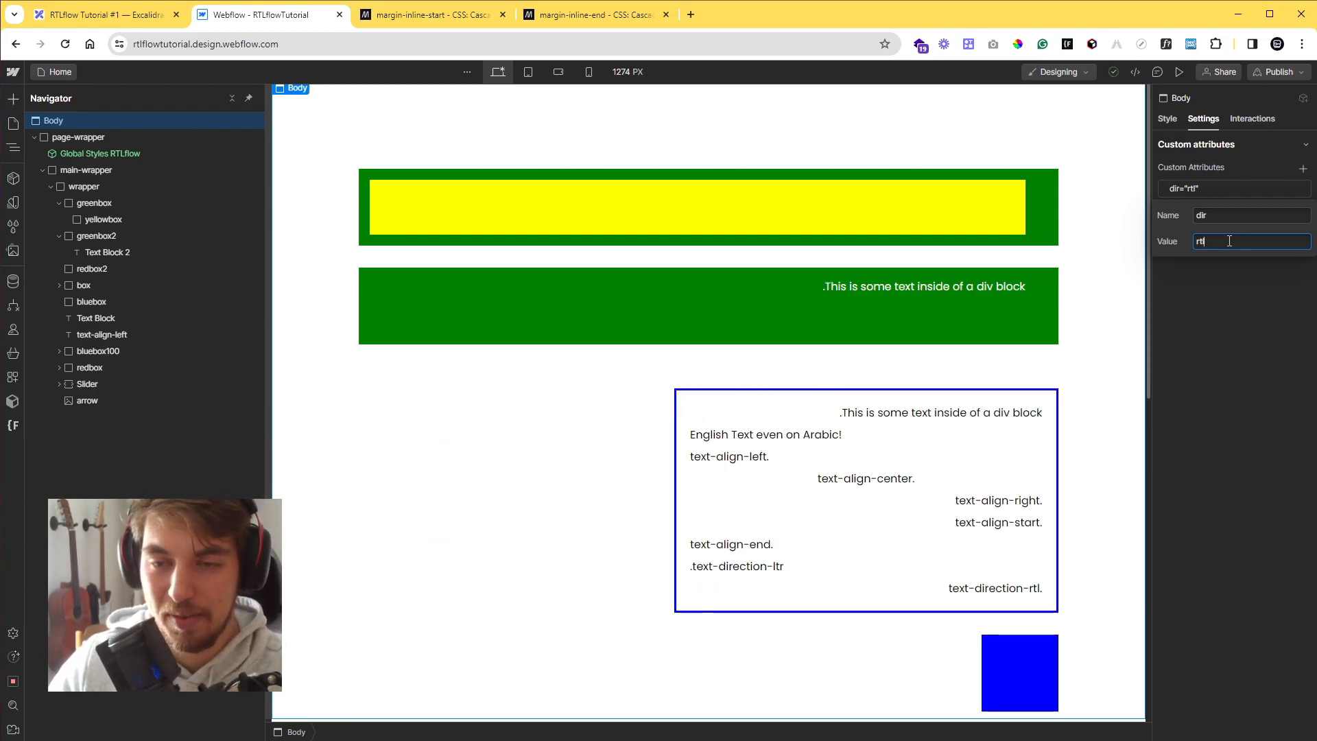
{"action": "key", "text": "BackSpace"}
Add a margin-inline-end custom property to the text block inside greenbox2, trying 6rem and settling on 10rem
{"action": "left_click", "coordinate": [546, 285]}
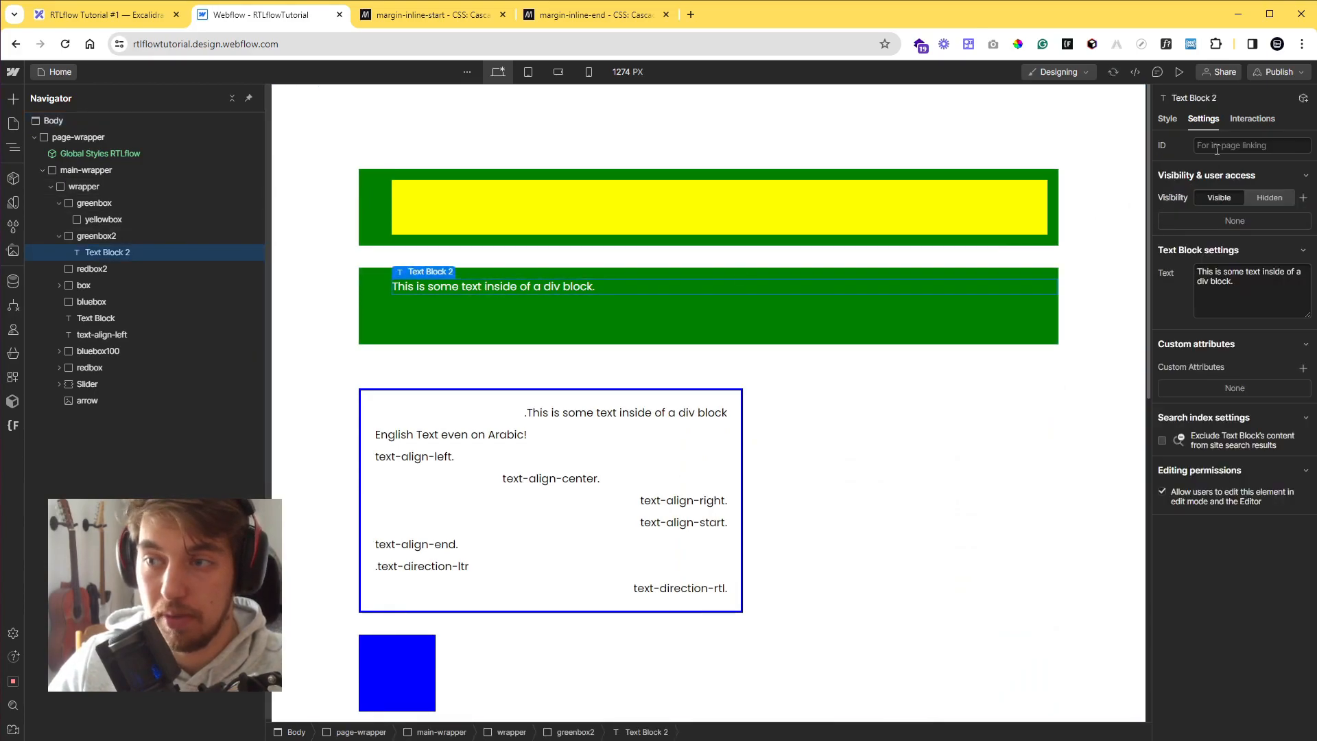
{"action": "left_click", "coordinate": [1173, 122]}
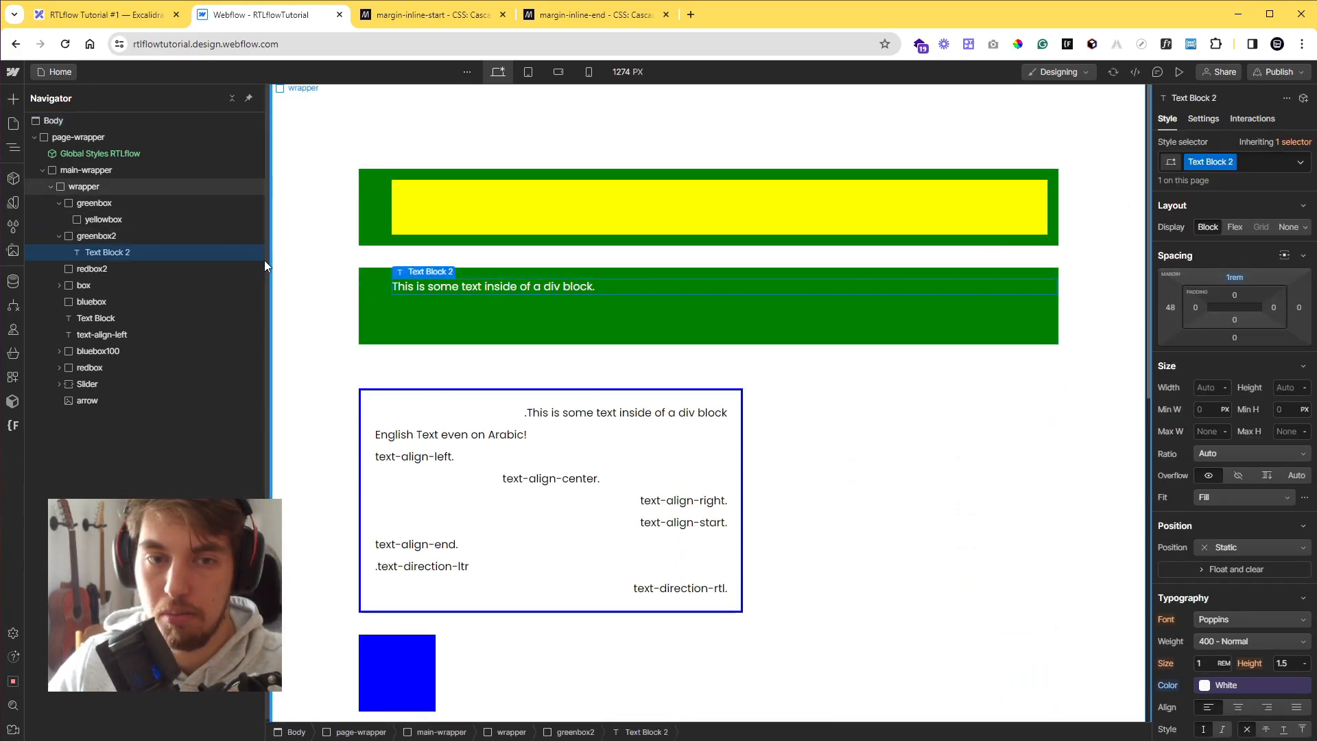
{"action": "left_click", "coordinate": [382, 305]}
{"action": "left_click", "coordinate": [409, 292]}
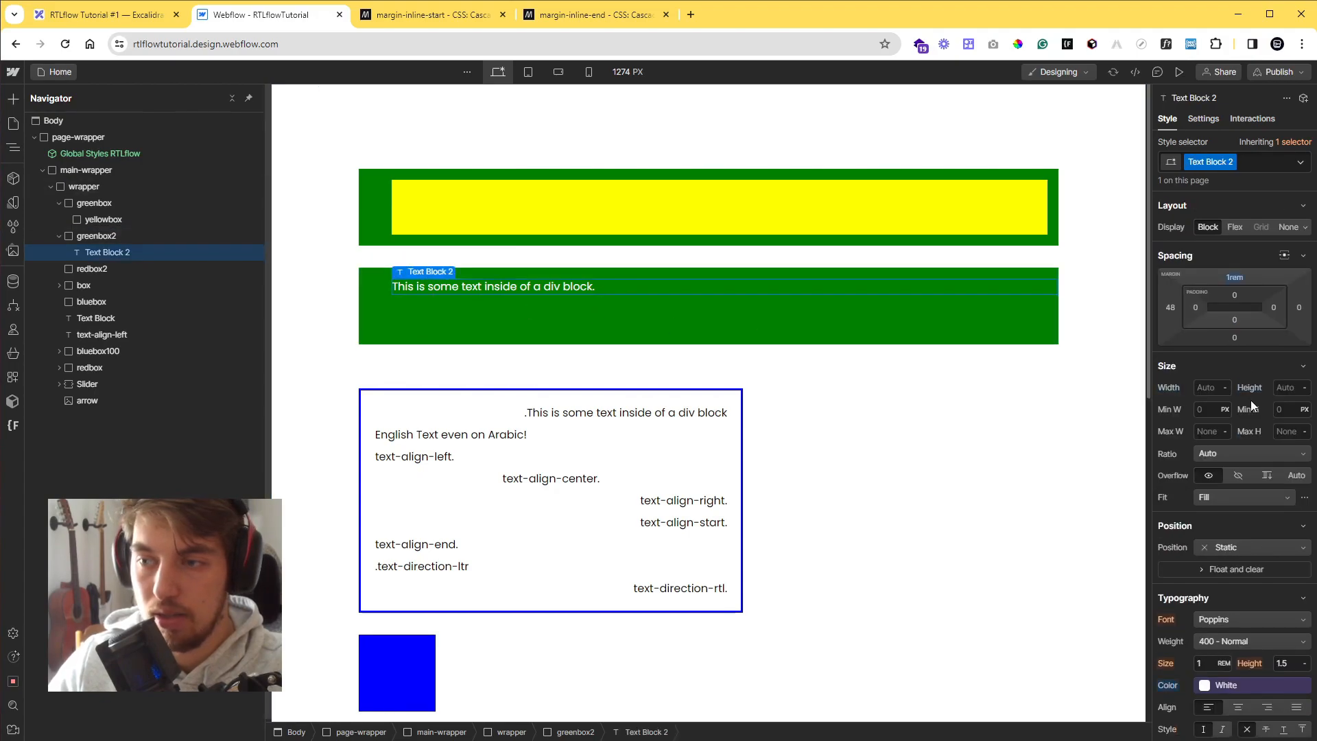
{"action": "scroll", "coordinate": [1220, 446], "scroll_direction": "down", "scroll_amount": 10}
{"action": "left_click", "coordinate": [1185, 654]}
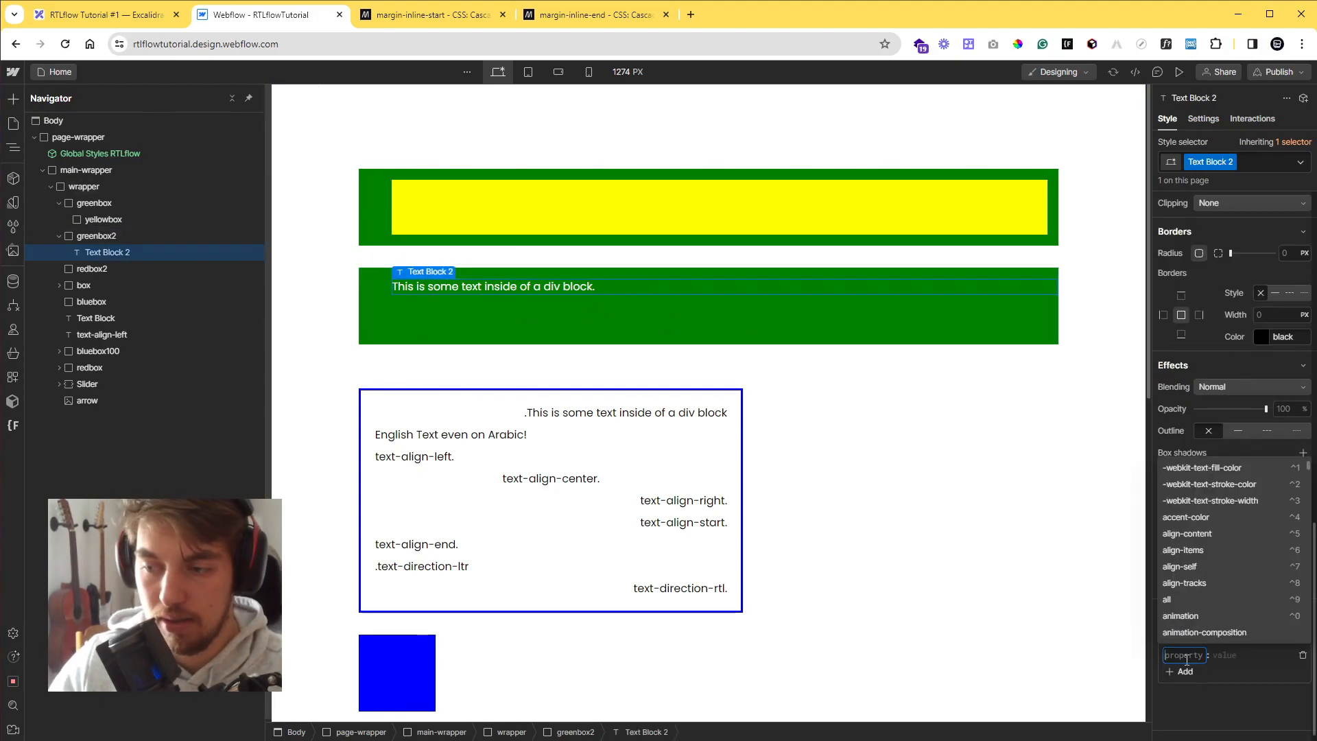
{"action": "type", "text": "margin-inline-end"}
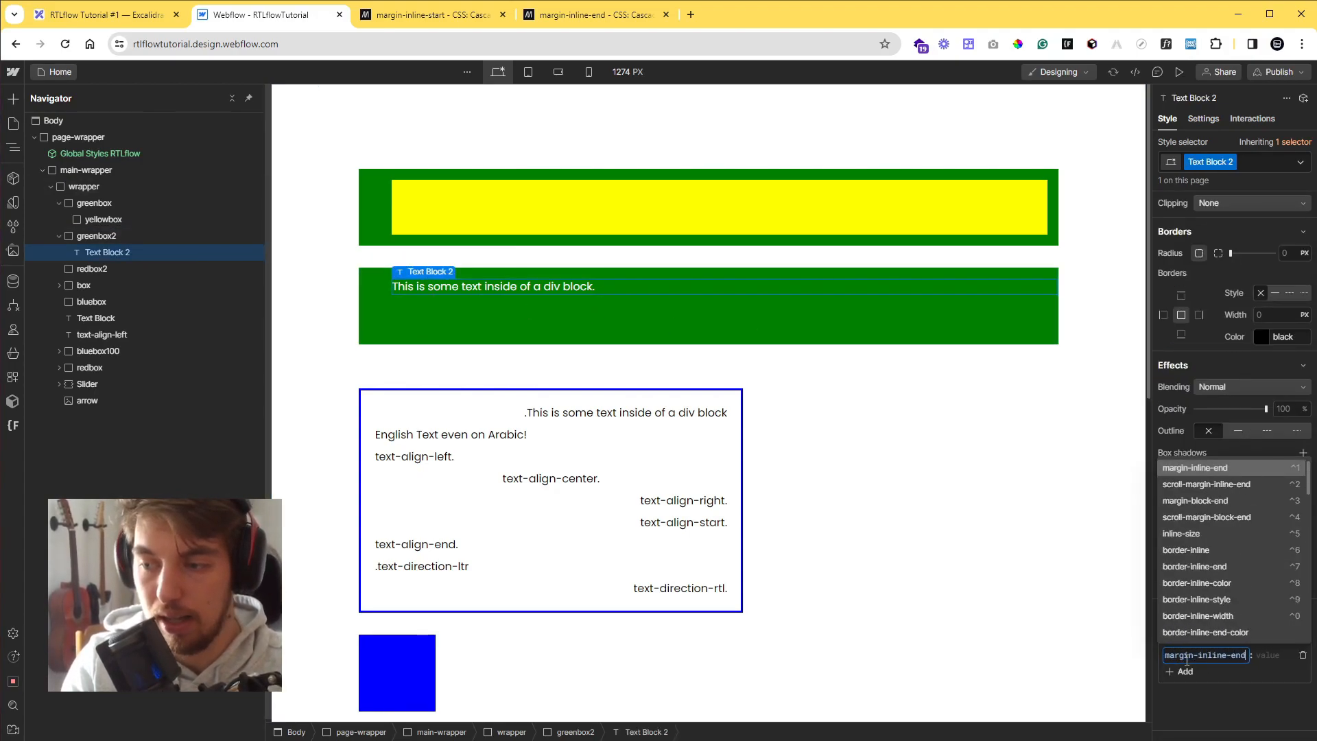
{"action": "key", "text": "Tab"}
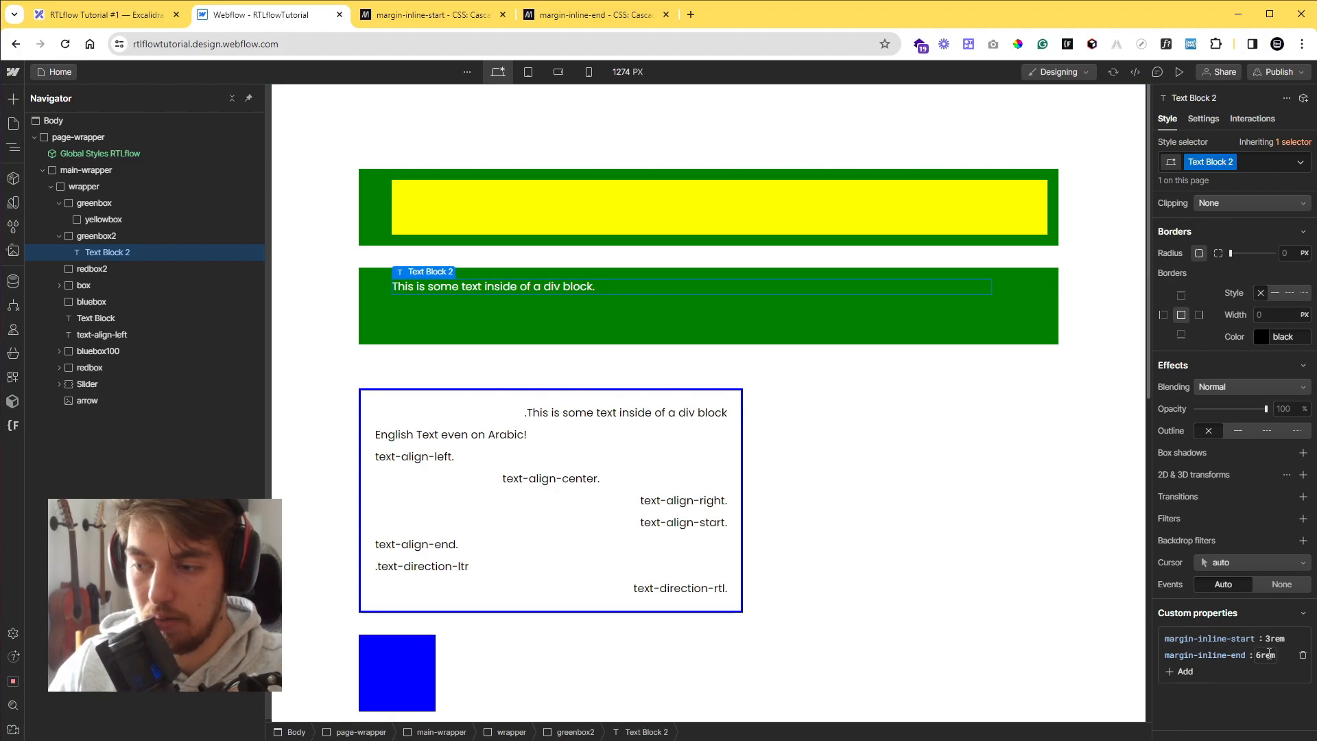
{"action": "key", "text": "Return"}
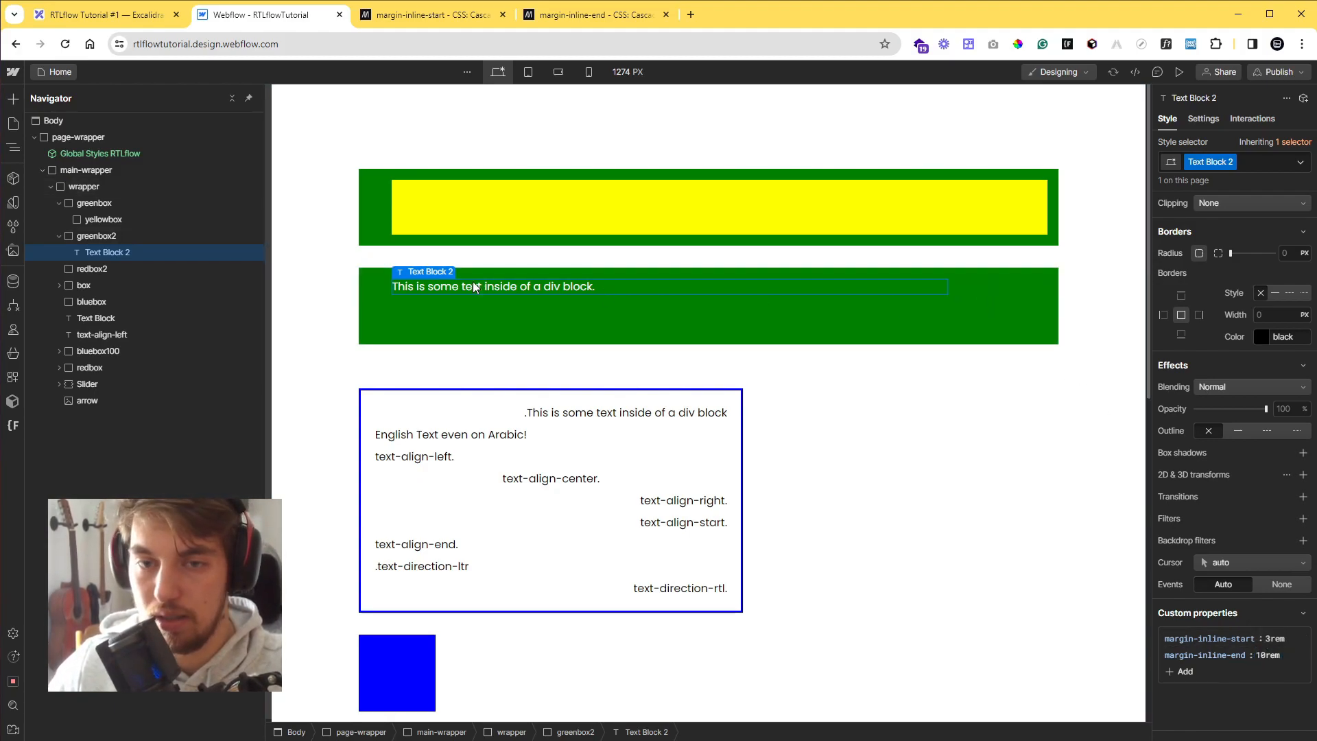
Set the Body's dir value to rtl and select the text block inside greenbox2 to check both inline margins
{"action": "left_click", "coordinate": [177, 122]}
{"action": "left_click", "coordinate": [1203, 119]}
{"action": "left_click", "coordinate": [1244, 189]}
{"action": "left_click", "coordinate": [1236, 242]}
{"action": "type", "text": "l"}
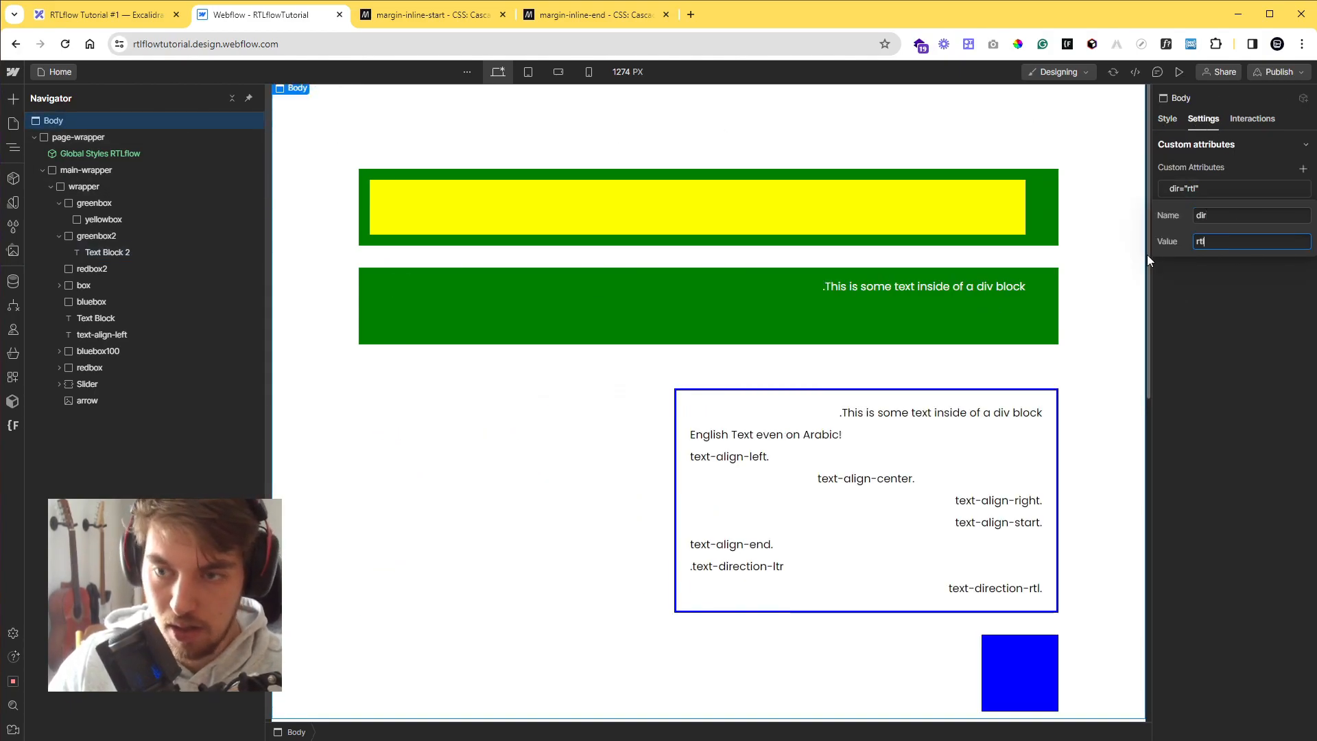
{"action": "left_click", "coordinate": [977, 285]}
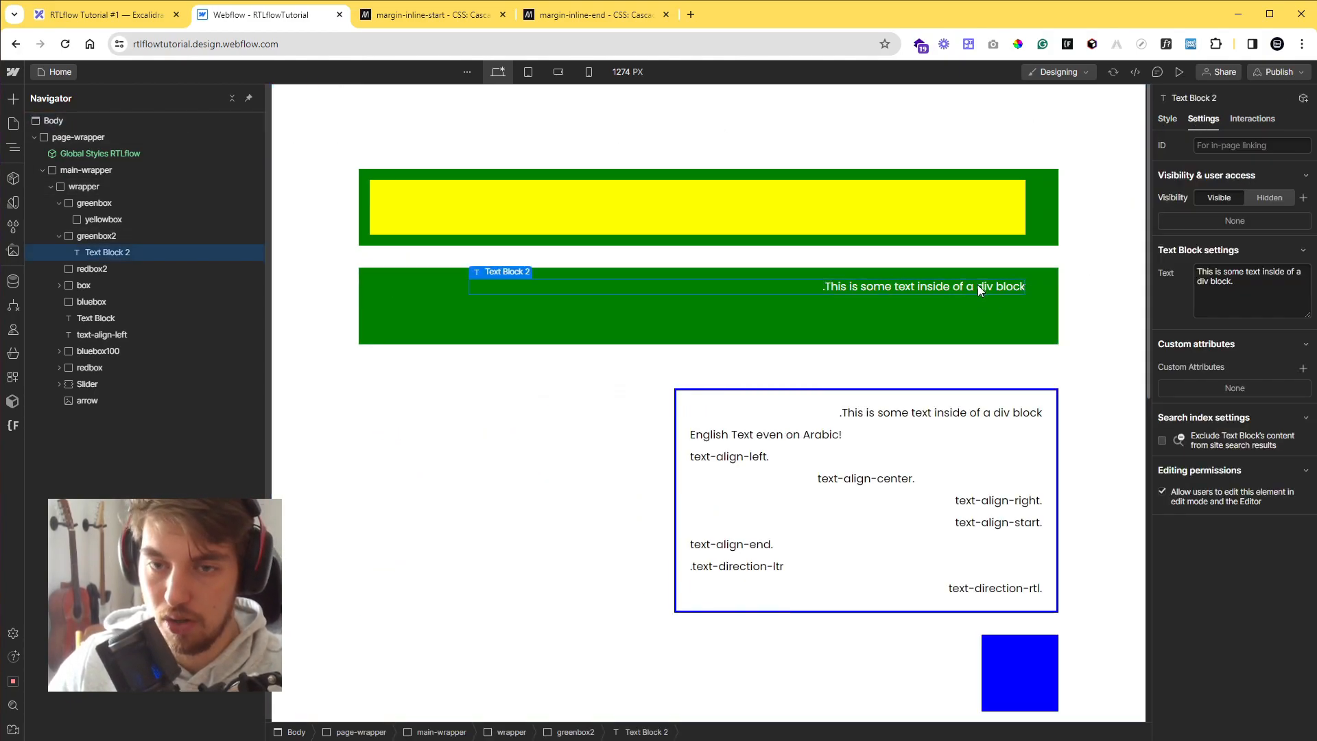
Review the MDN reference pages for margin-inline-start and margin-inline-end, and return to the Webflow project
{"action": "left_click", "coordinate": [1175, 121]}
{"action": "left_click", "coordinate": [425, 15]}
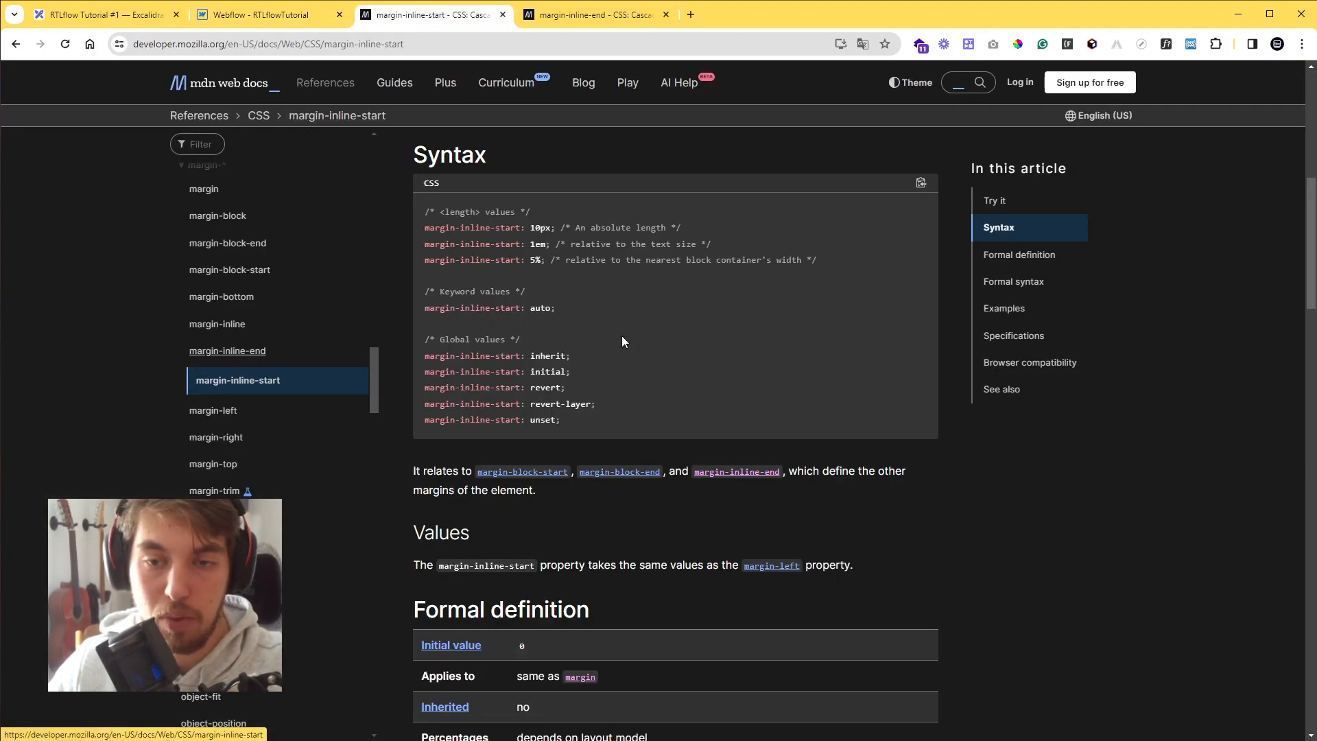
{"action": "scroll", "coordinate": [689, 436], "scroll_direction": "up", "scroll_amount": 1}
{"action": "scroll", "coordinate": [414, 302], "scroll_direction": "up", "scroll_amount": 7}
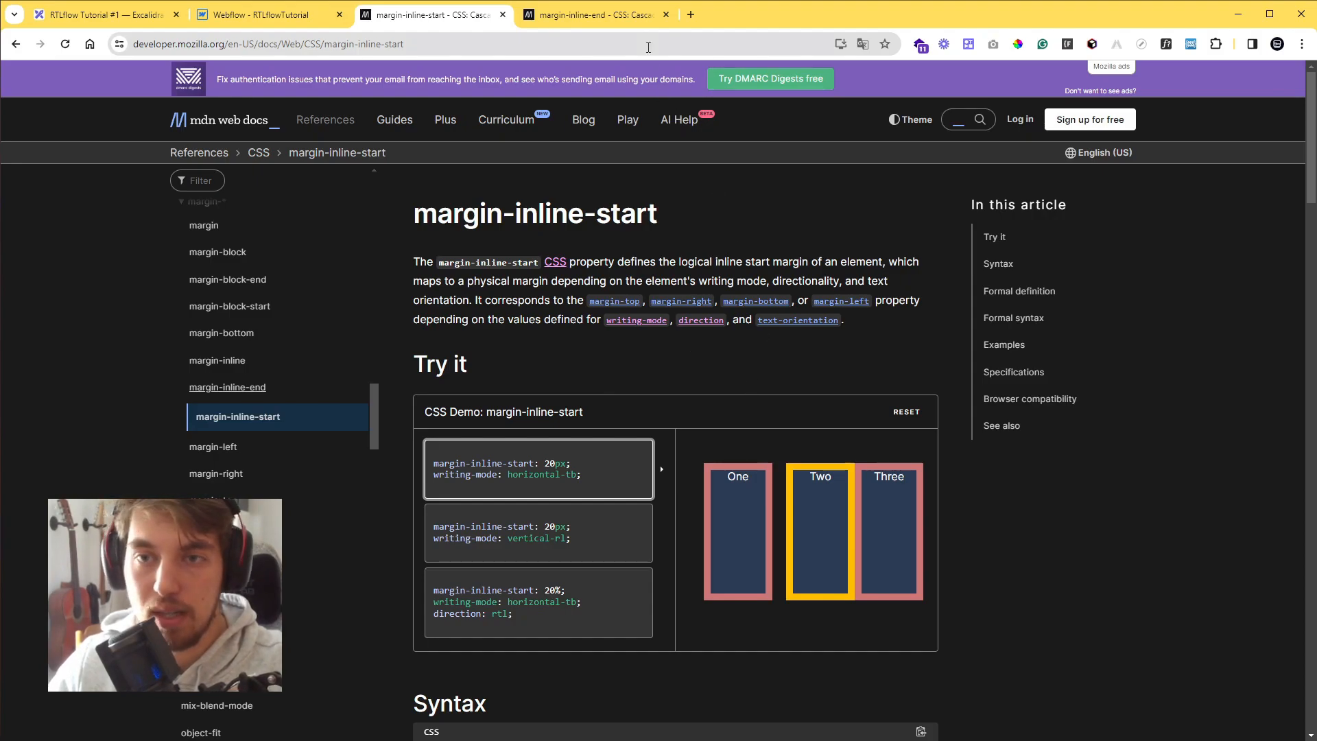
{"action": "left_click", "coordinate": [597, 15]}
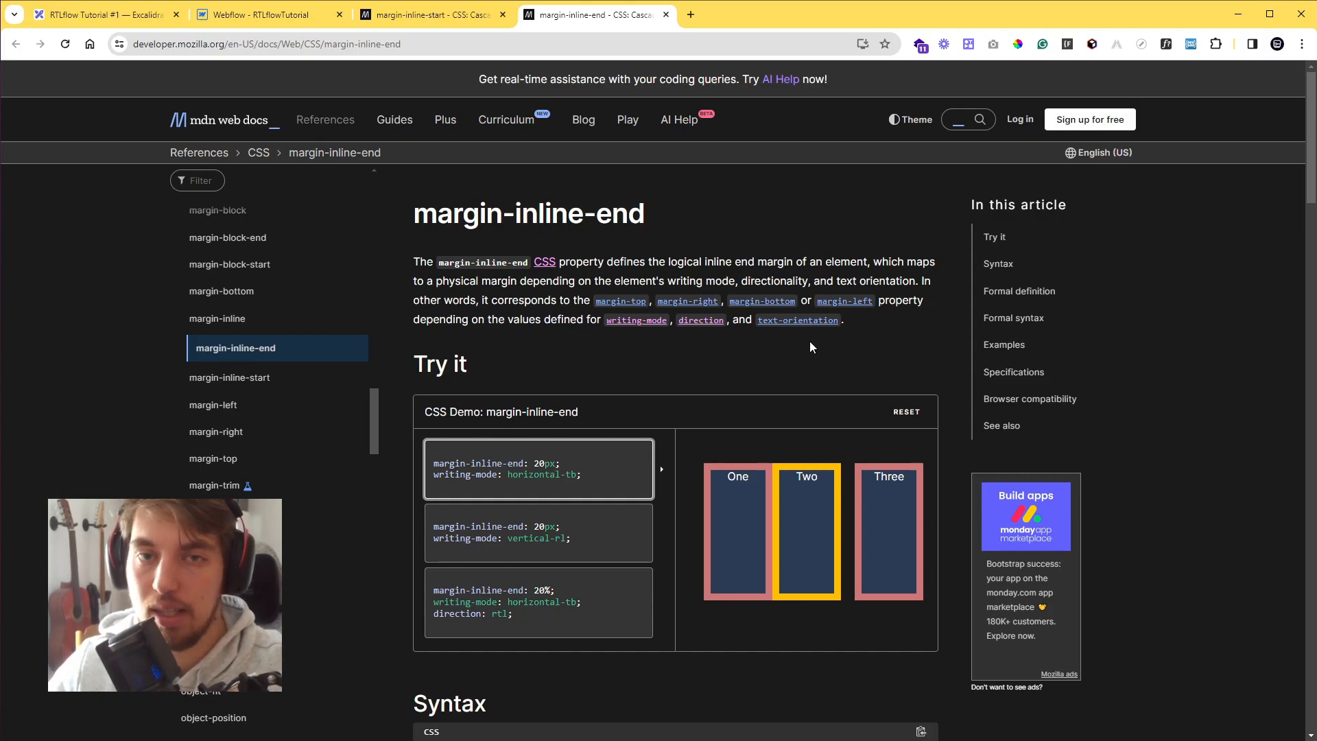
{"action": "left_click", "coordinate": [243, 16]}
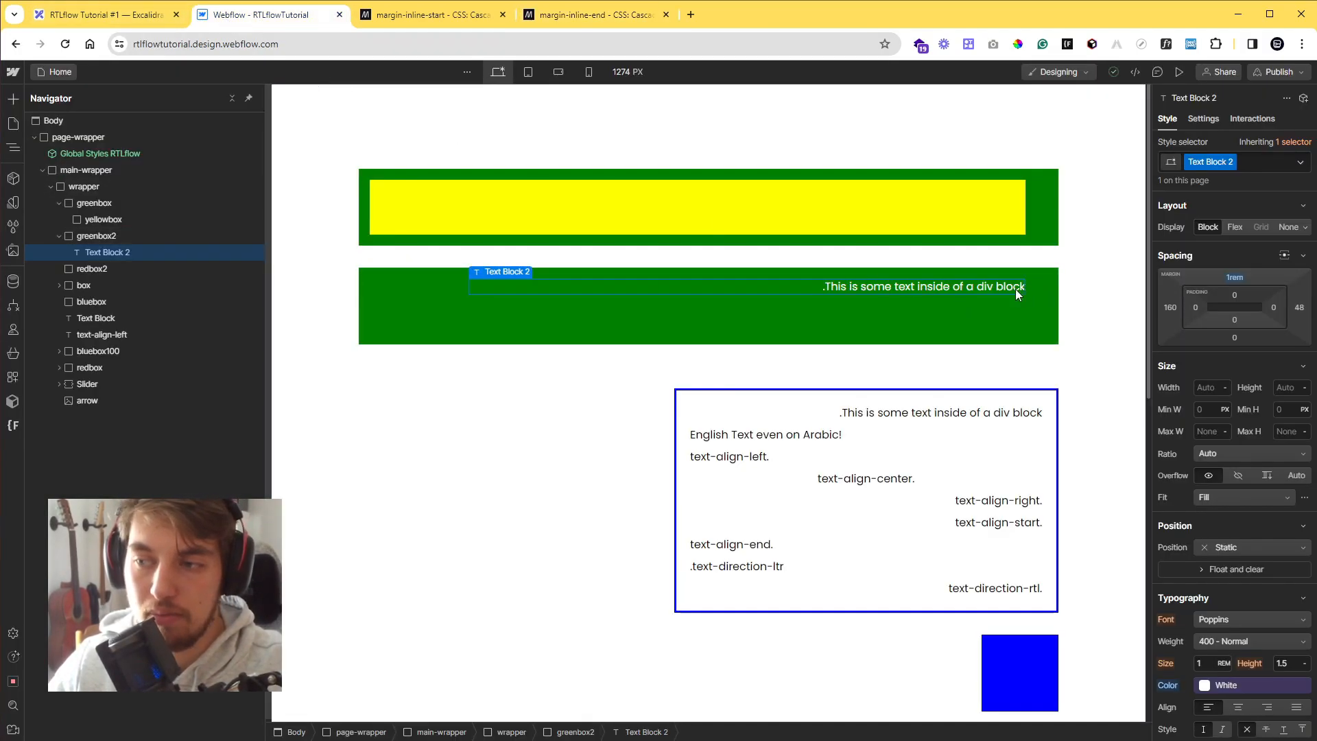
At the tablet breakpoint, set the greenbox2 text block's margin-inline-end to 5rem and its margin-inline-start to 0rem
{"action": "scroll", "coordinate": [1244, 392], "scroll_direction": "down", "scroll_amount": 10}
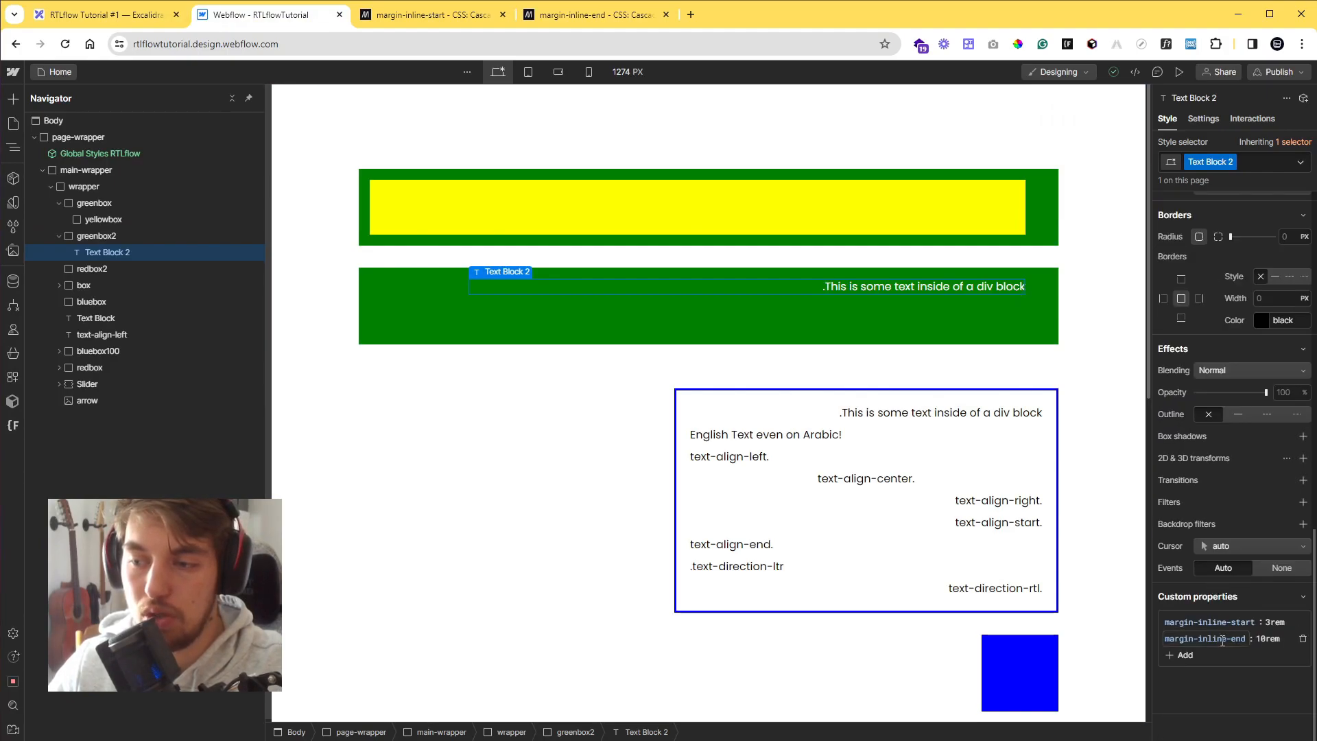
{"action": "left_click", "coordinate": [527, 71]}
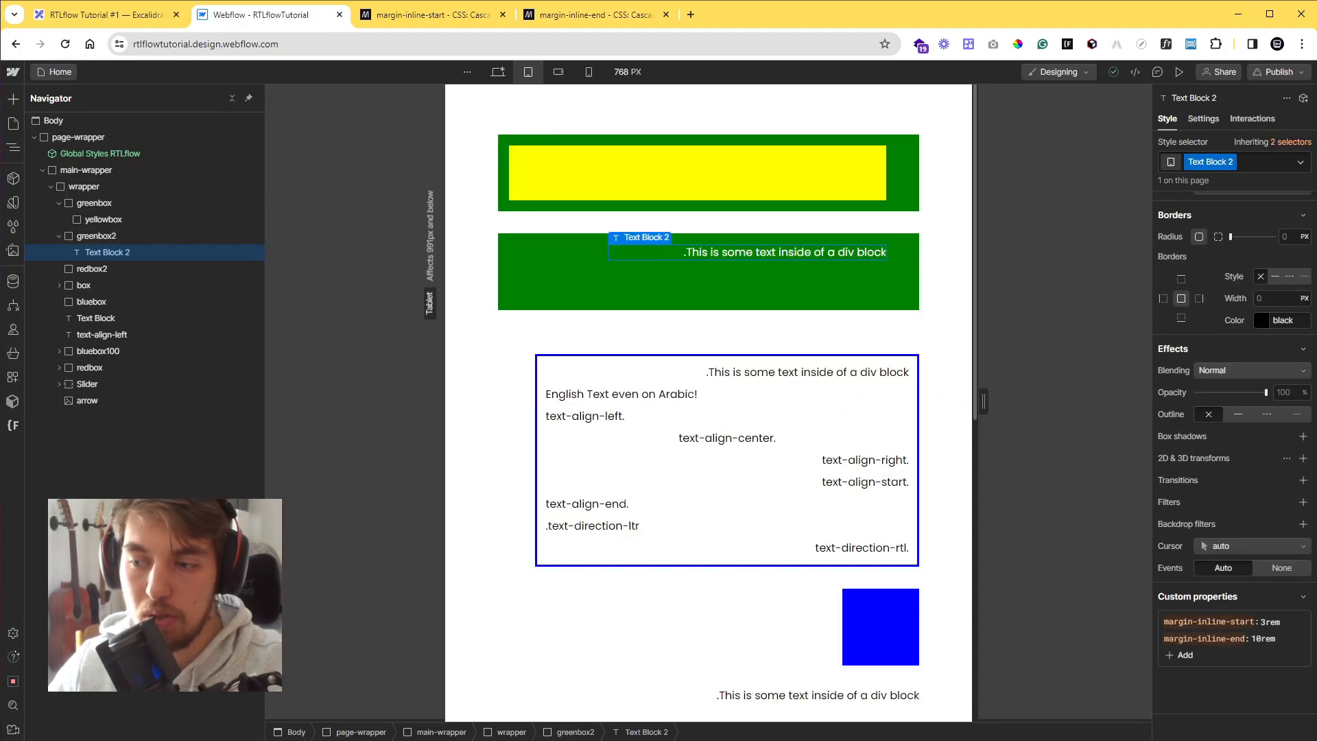
{"action": "left_click", "coordinate": [1264, 639]}
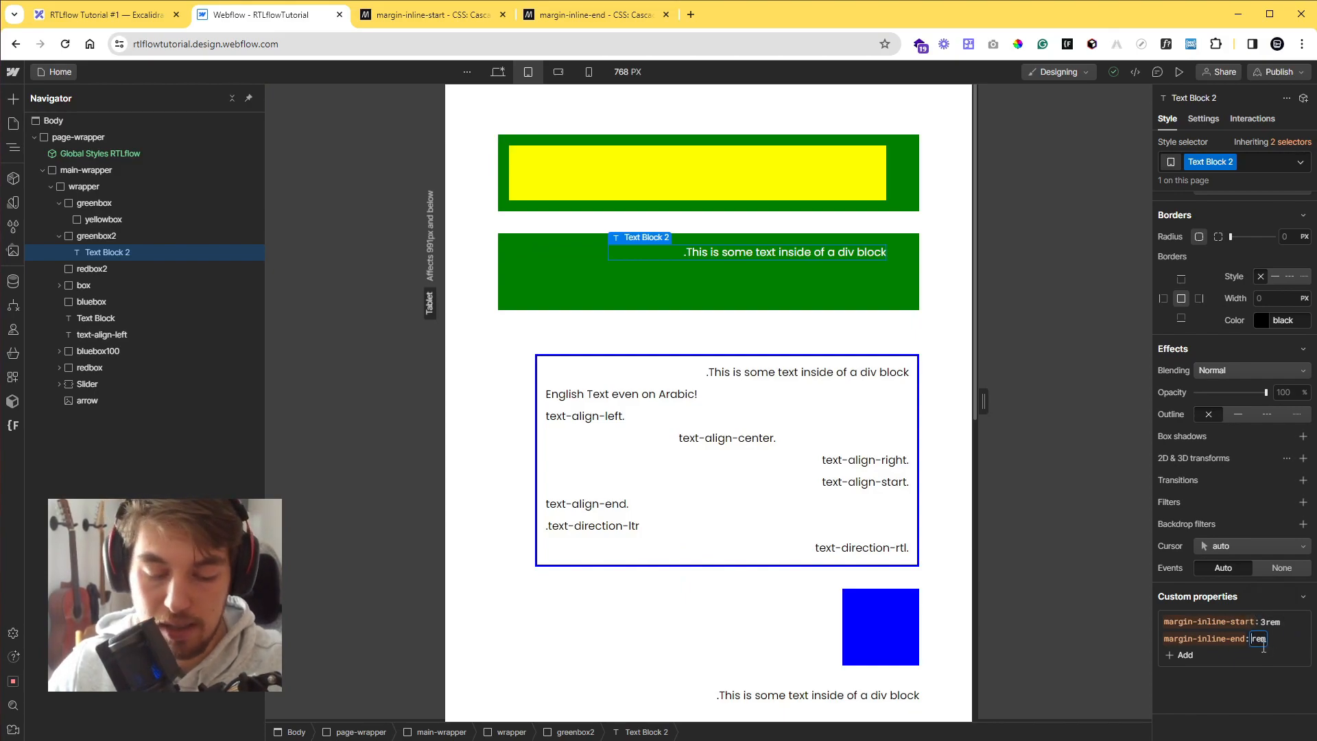
{"action": "key", "text": "Return"}
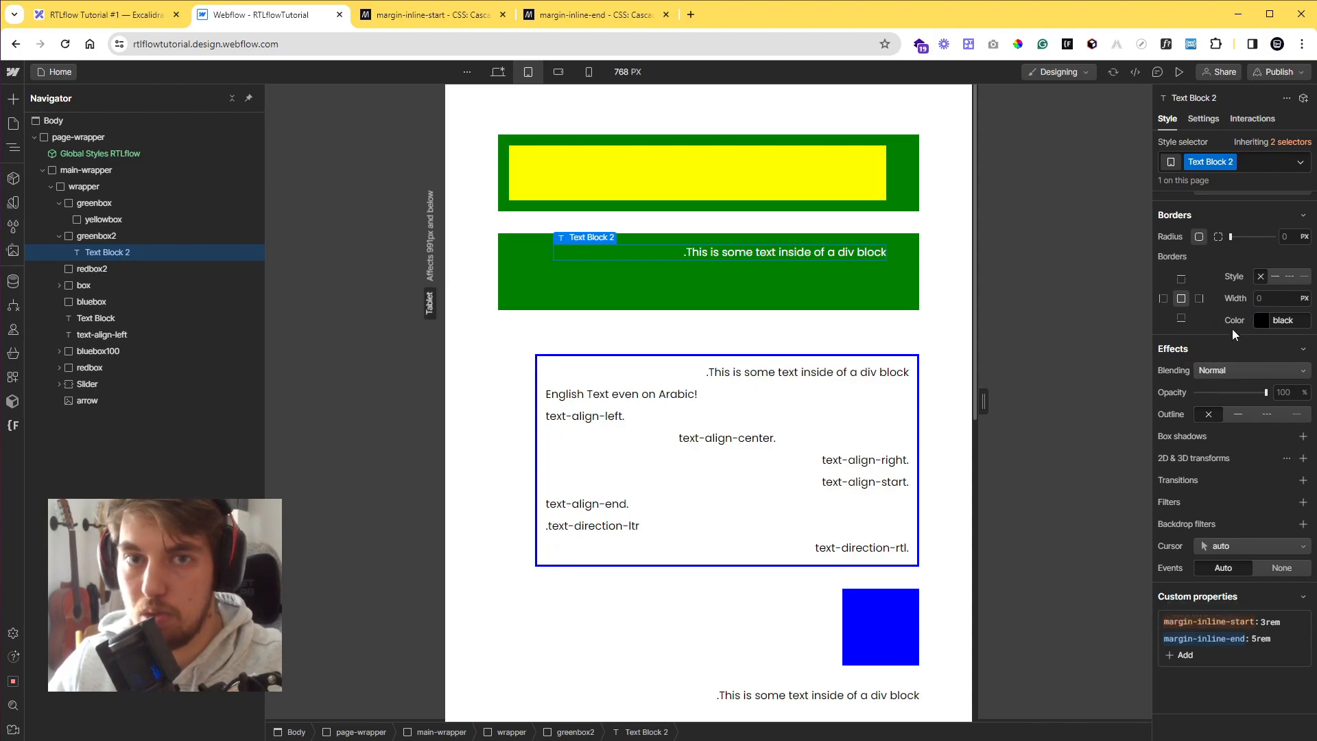
{"action": "left_click", "coordinate": [1266, 622]}
{"action": "key", "text": "Return"}
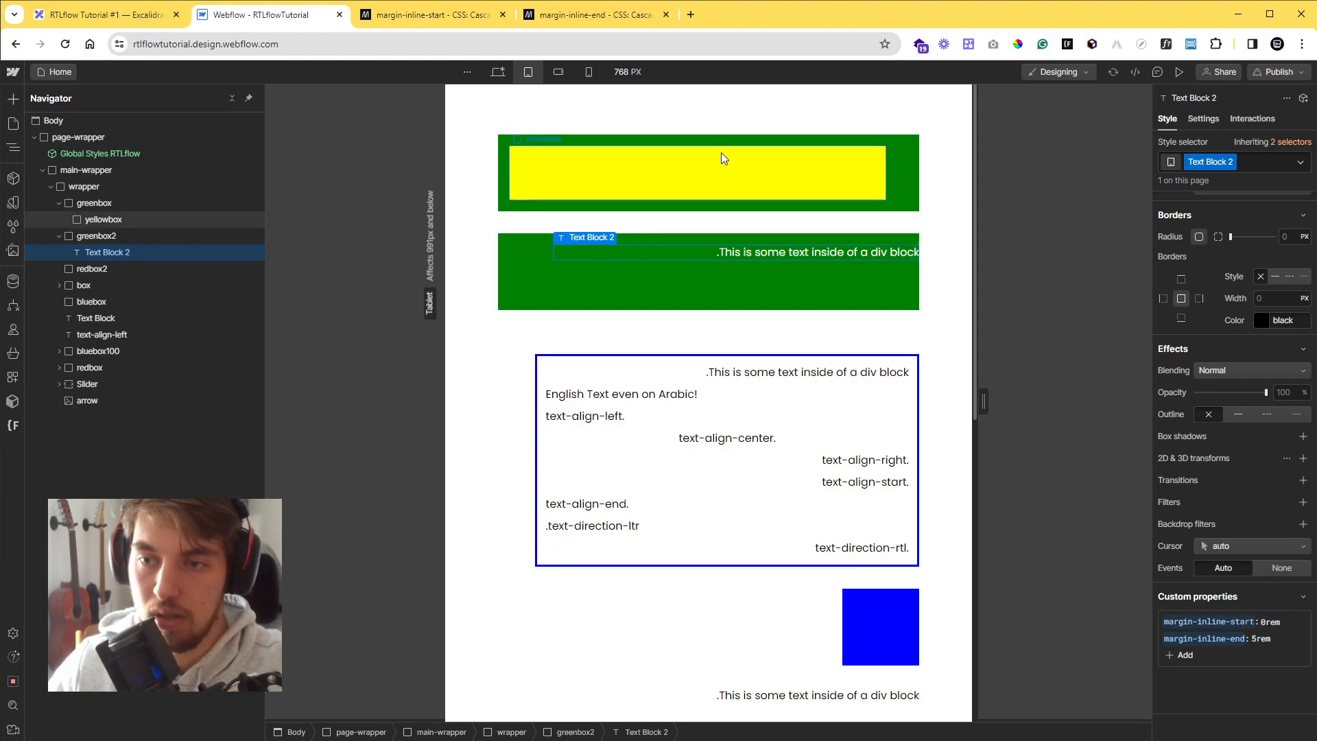
Edit the text block's margin-inline-end at the mobile landscape breakpoint and return to the desktop breakpoint
{"action": "left_click", "coordinate": [558, 72]}
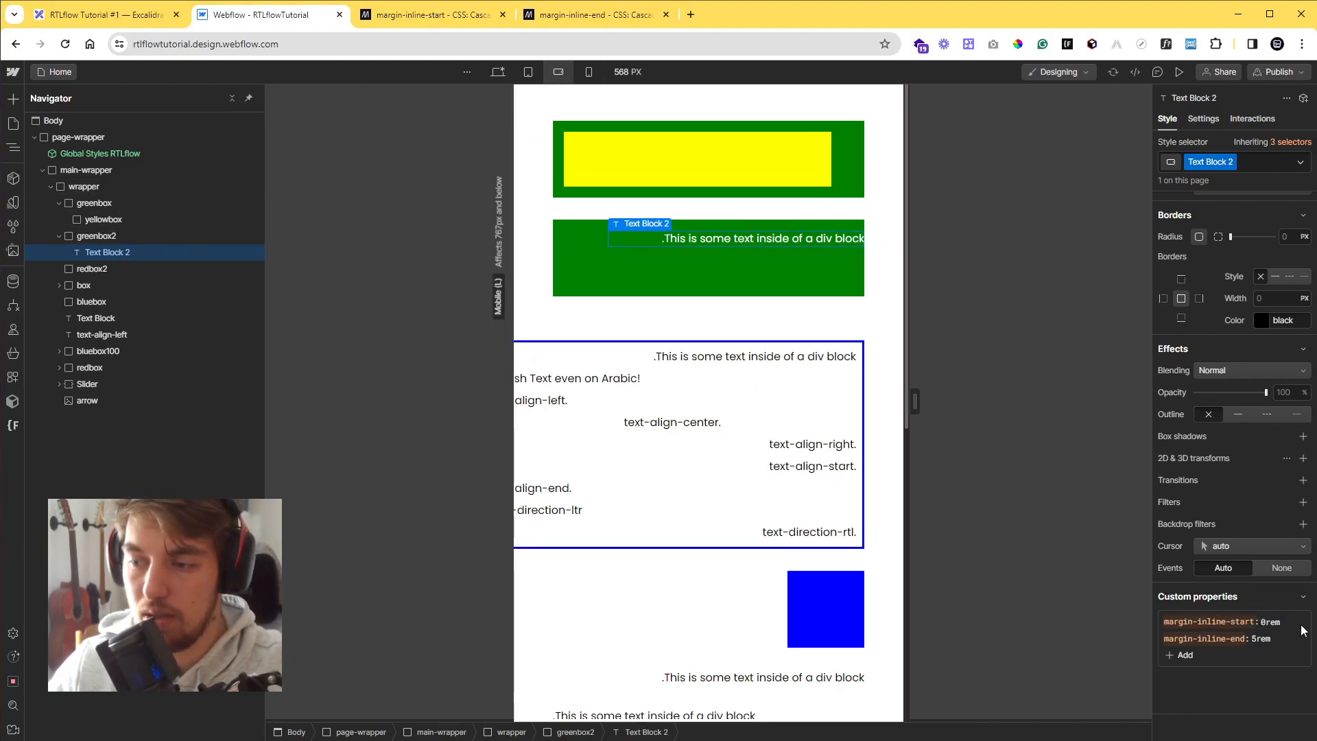
{"action": "left_click", "coordinate": [1257, 638]}
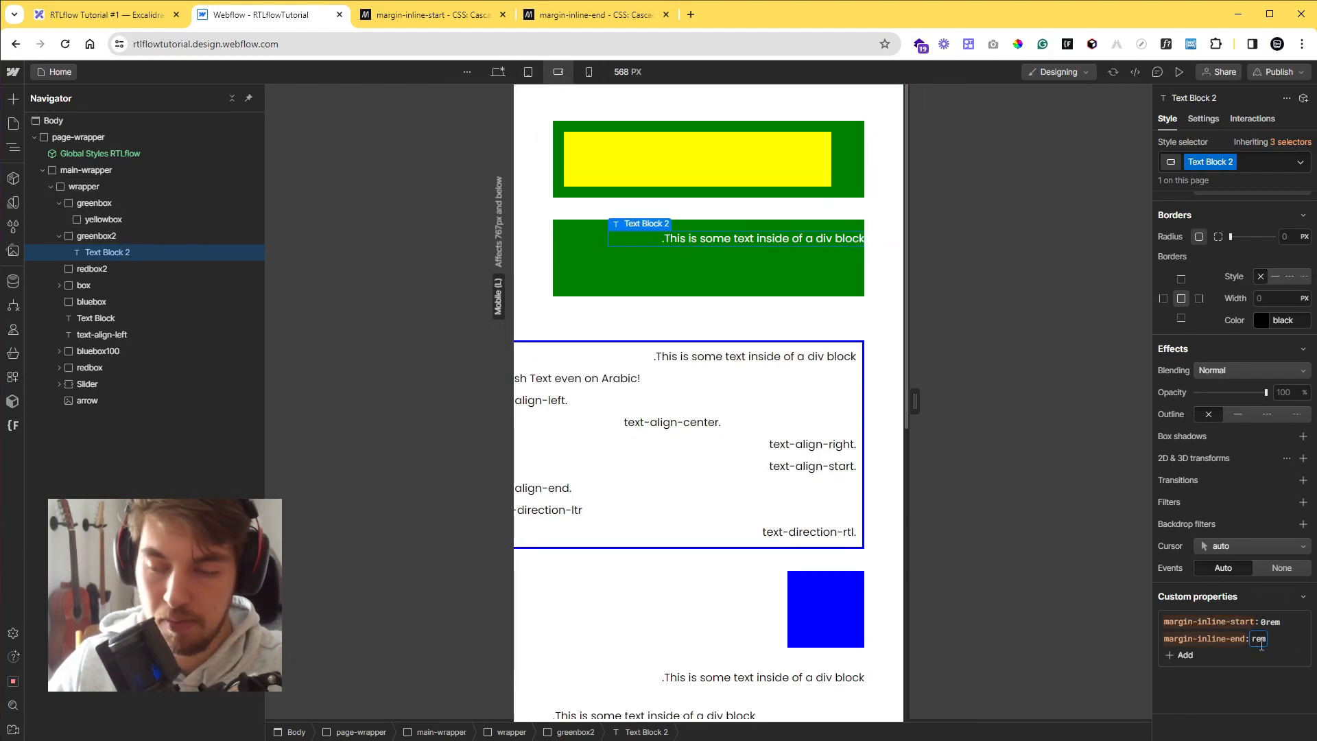
{"action": "left_click", "coordinate": [498, 71]}
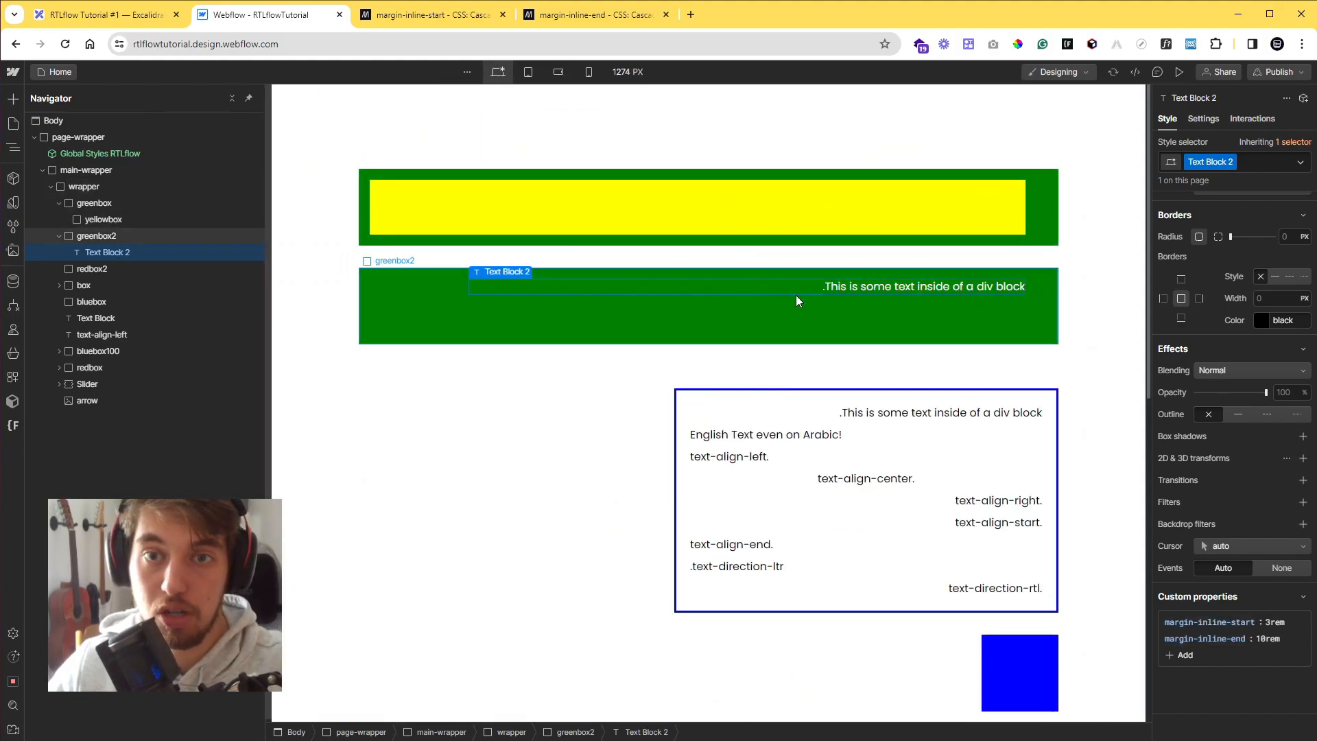
Switch to the Excalidraw notes to read the Lesson 5 Padding & Margin topics, and return to Webflow
{"action": "left_click", "coordinate": [134, 21]}
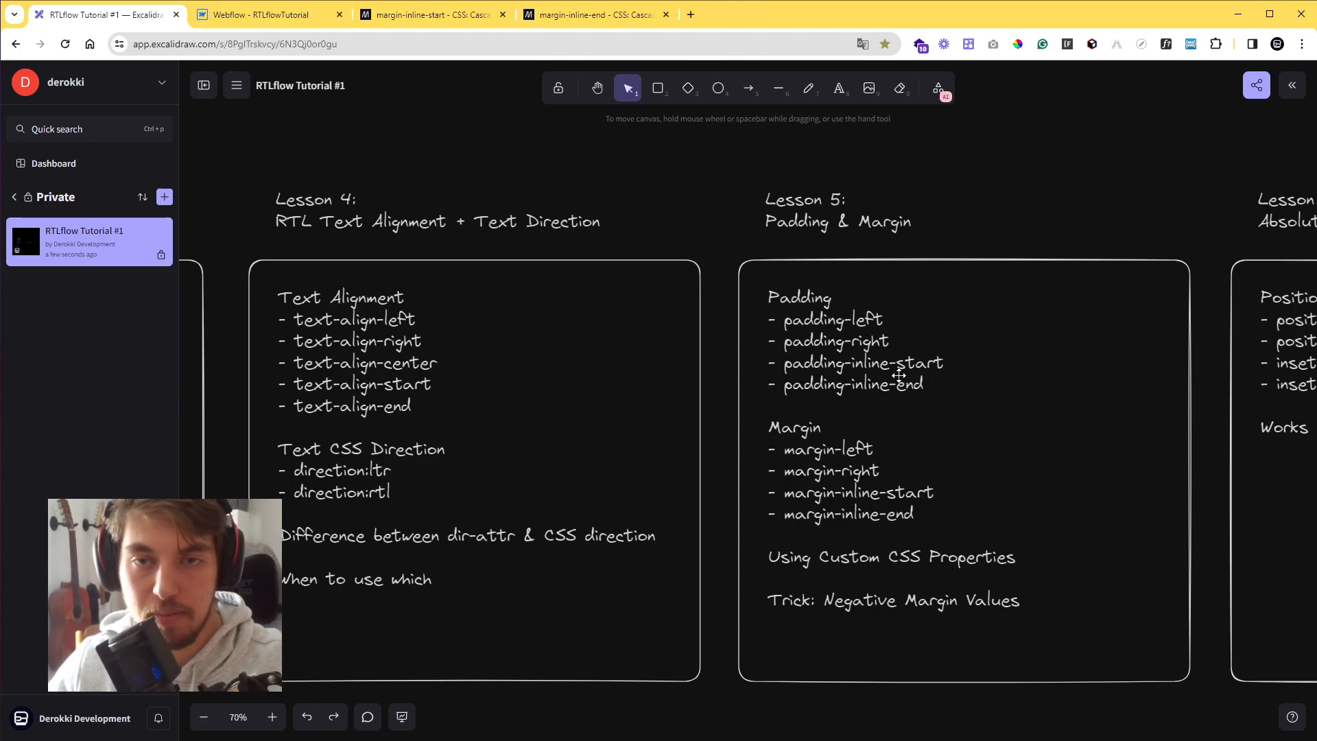
{"action": "scroll", "coordinate": [911, 395], "scroll_direction": "down", "scroll_amount": 2}
{"action": "scroll", "coordinate": [857, 348], "scroll_direction": "up", "scroll_amount": 1}
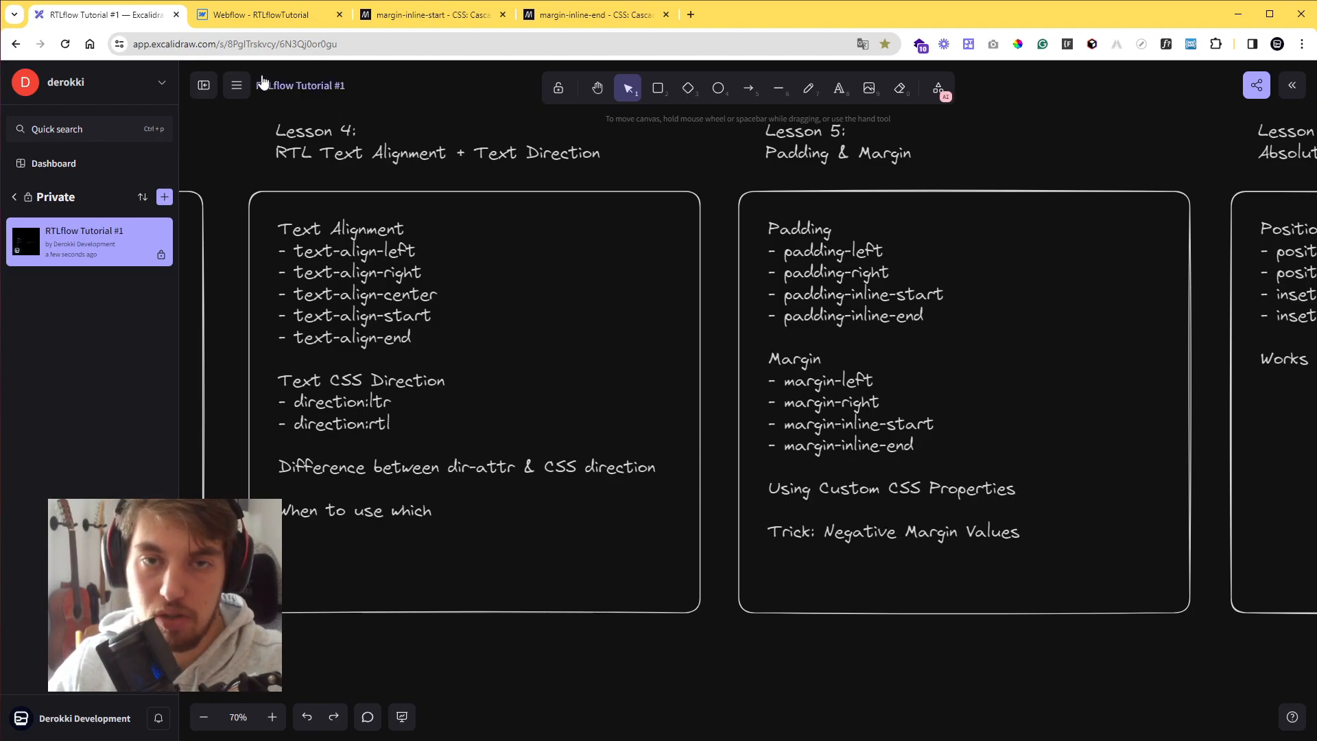
{"action": "left_click", "coordinate": [260, 14]}
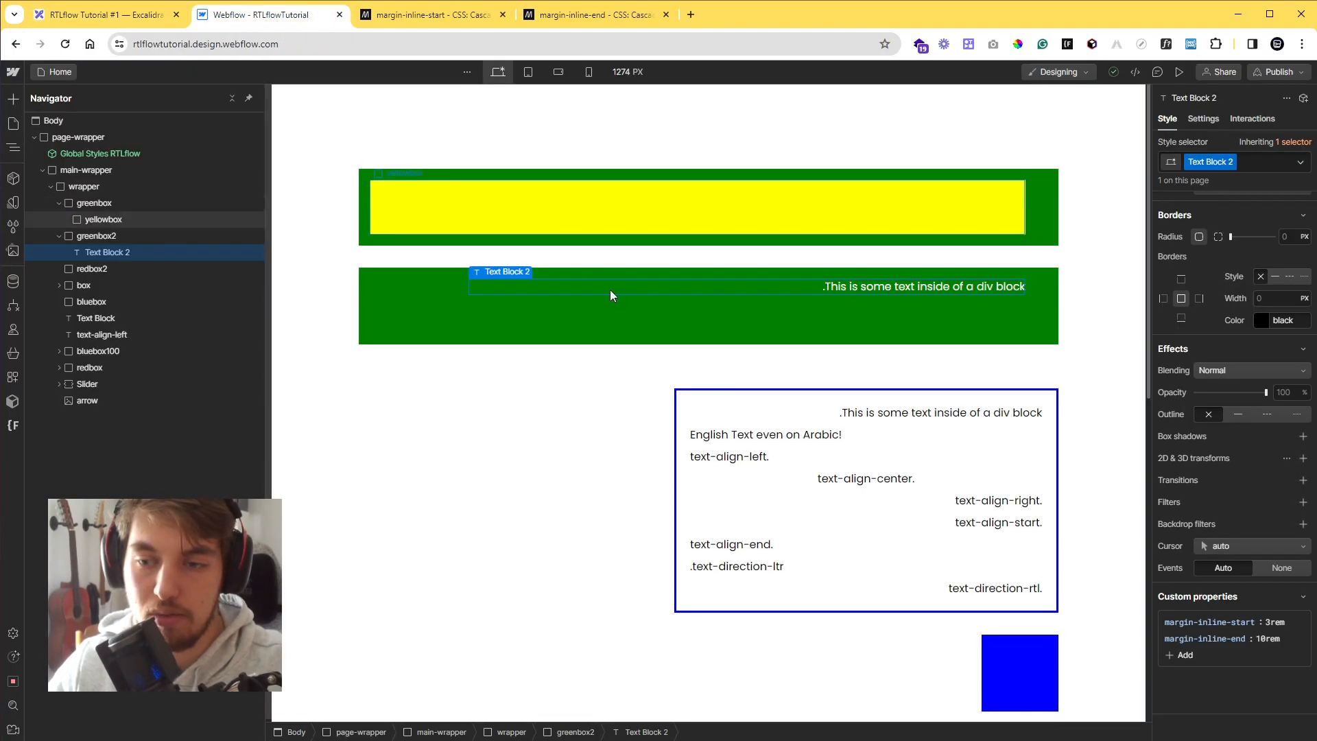
Duplicate greenbox2 below the original and delete the text block inside the copy
{"action": "left_click", "coordinate": [524, 336]}
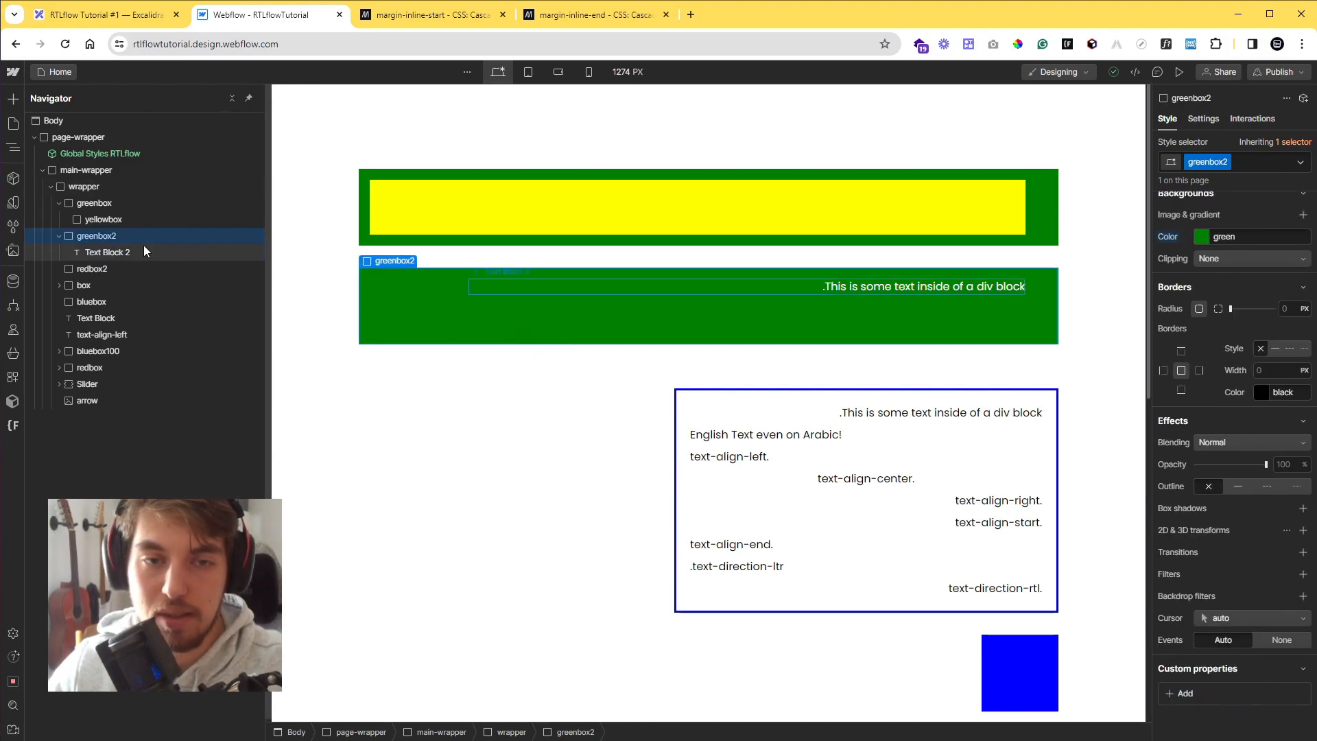
{"action": "key", "text": "ctrl+v"}
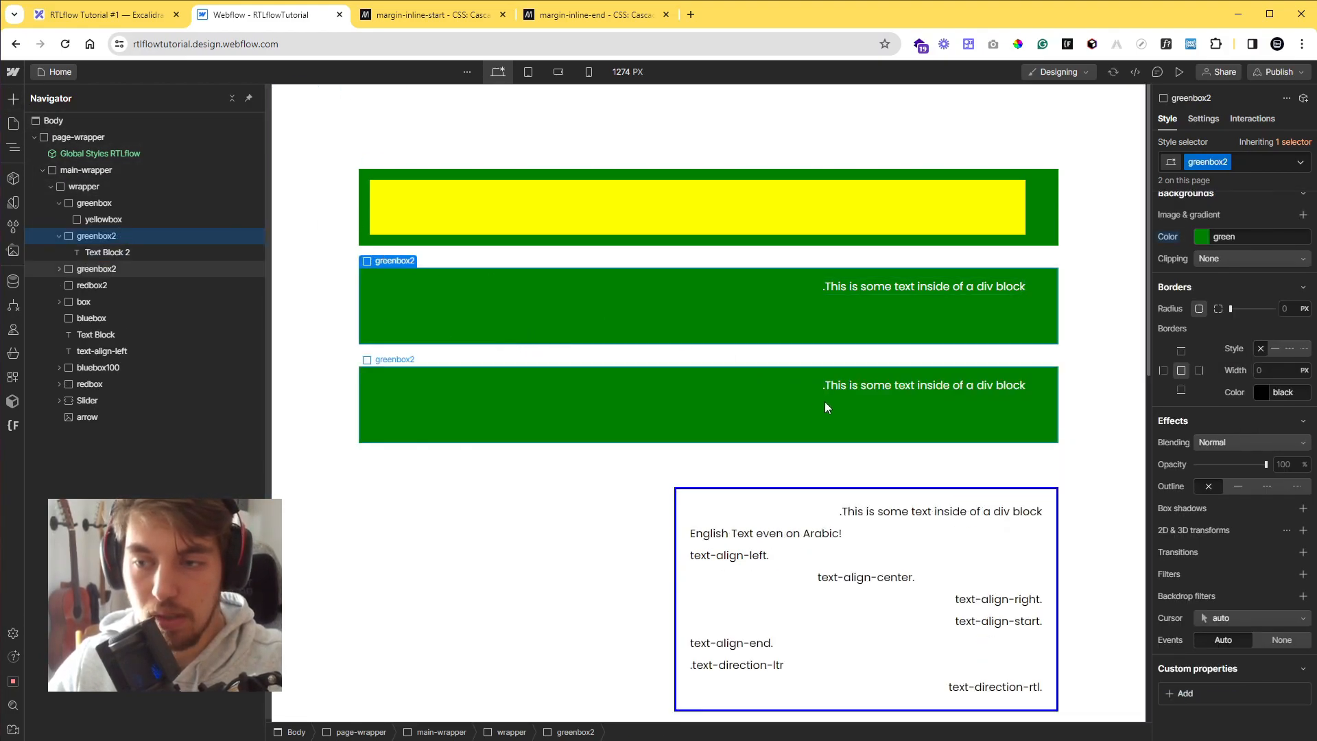
{"action": "left_click", "coordinate": [587, 406]}
{"action": "left_click", "coordinate": [109, 282]}
{"action": "left_click", "coordinate": [64, 270]}
{"action": "left_click", "coordinate": [96, 282]}
{"action": "key", "text": "Delete"}
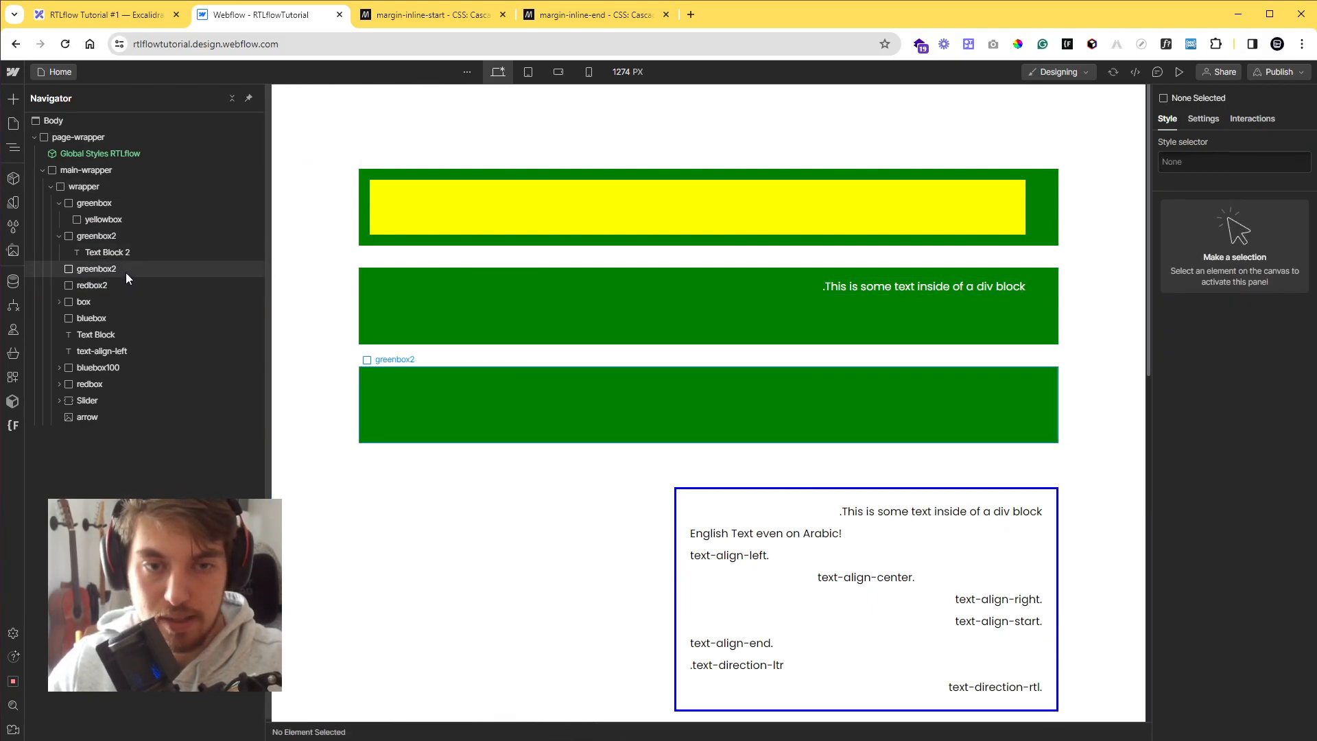
Duplicate the class on the empty greenbox2 copy and name the new class greenbox3
{"action": "left_click", "coordinate": [125, 273]}
{"action": "left_click", "coordinate": [1226, 162]}
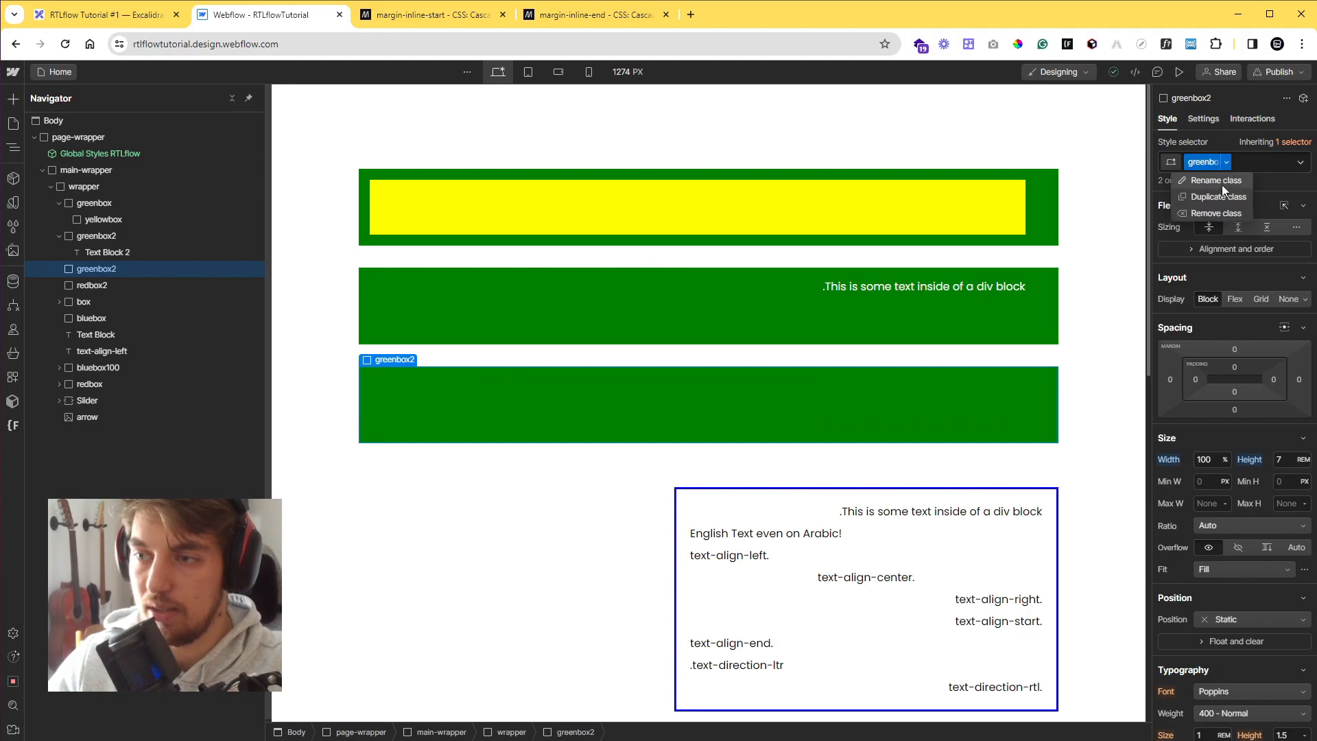
{"action": "left_click", "coordinate": [1219, 194]}
{"action": "key", "text": "BackSpace"}
{"action": "key", "text": "BackSpace"}
{"action": "key", "text": "BackSpace"}
{"action": "key", "text": "BackSpace"}
{"action": "type", "text": "3"}
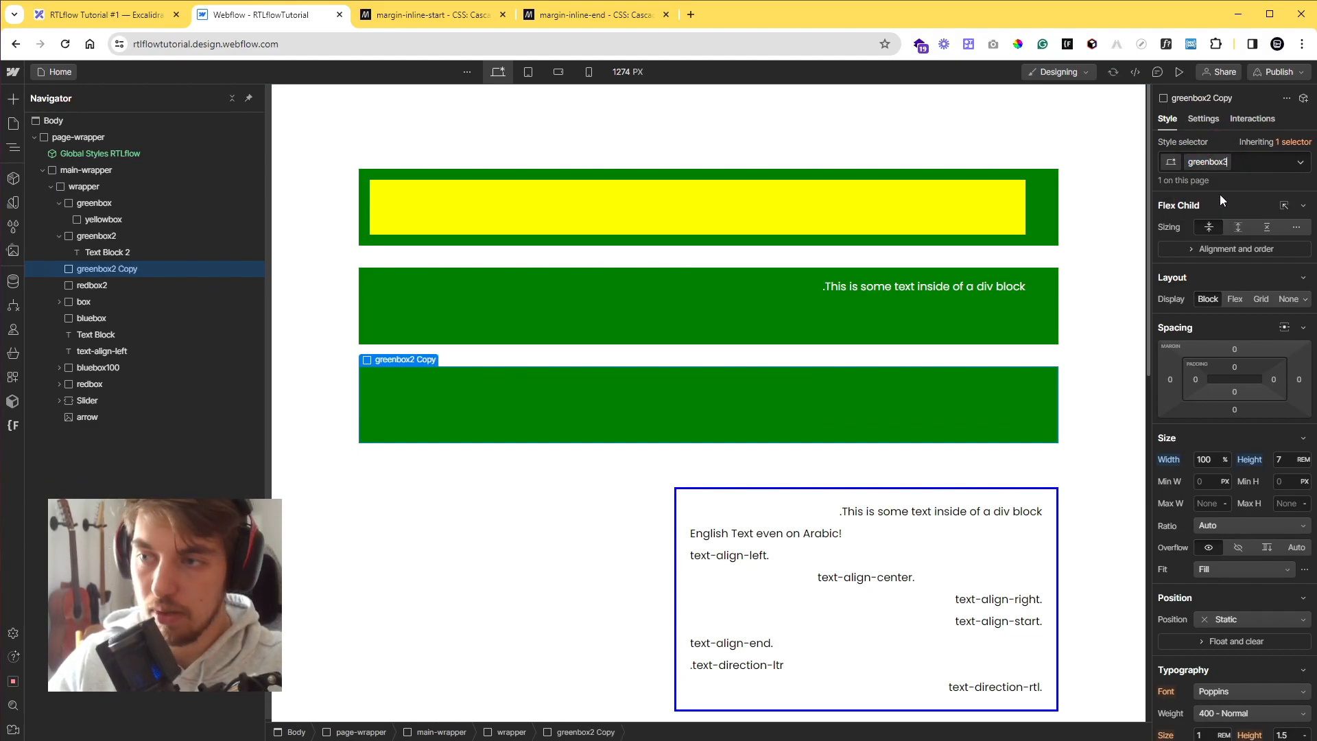
{"action": "key", "text": "Return"}
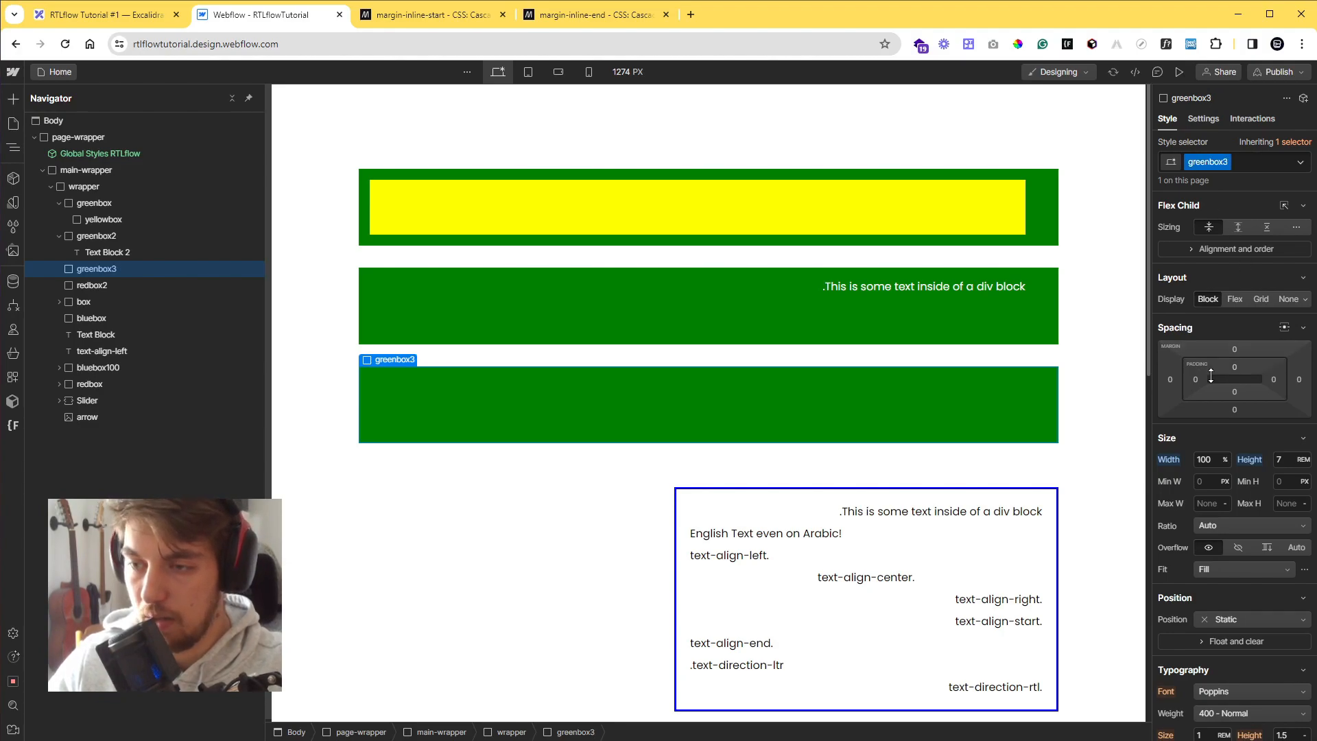
Set greenbox3's left margin to -3rem
{"action": "left_click", "coordinate": [1170, 384]}
{"action": "type", "text": "-3re"}
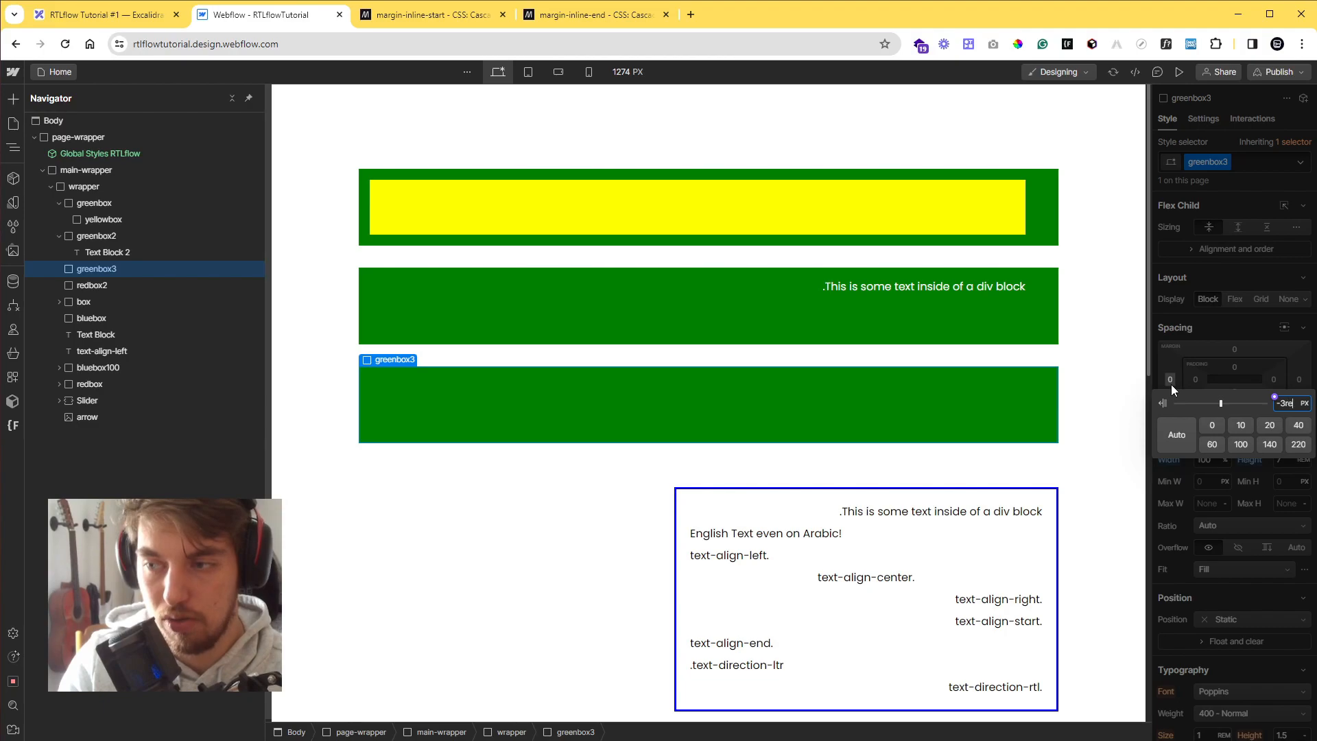
{"action": "type", "text": "m"}
{"action": "key", "text": "Return"}
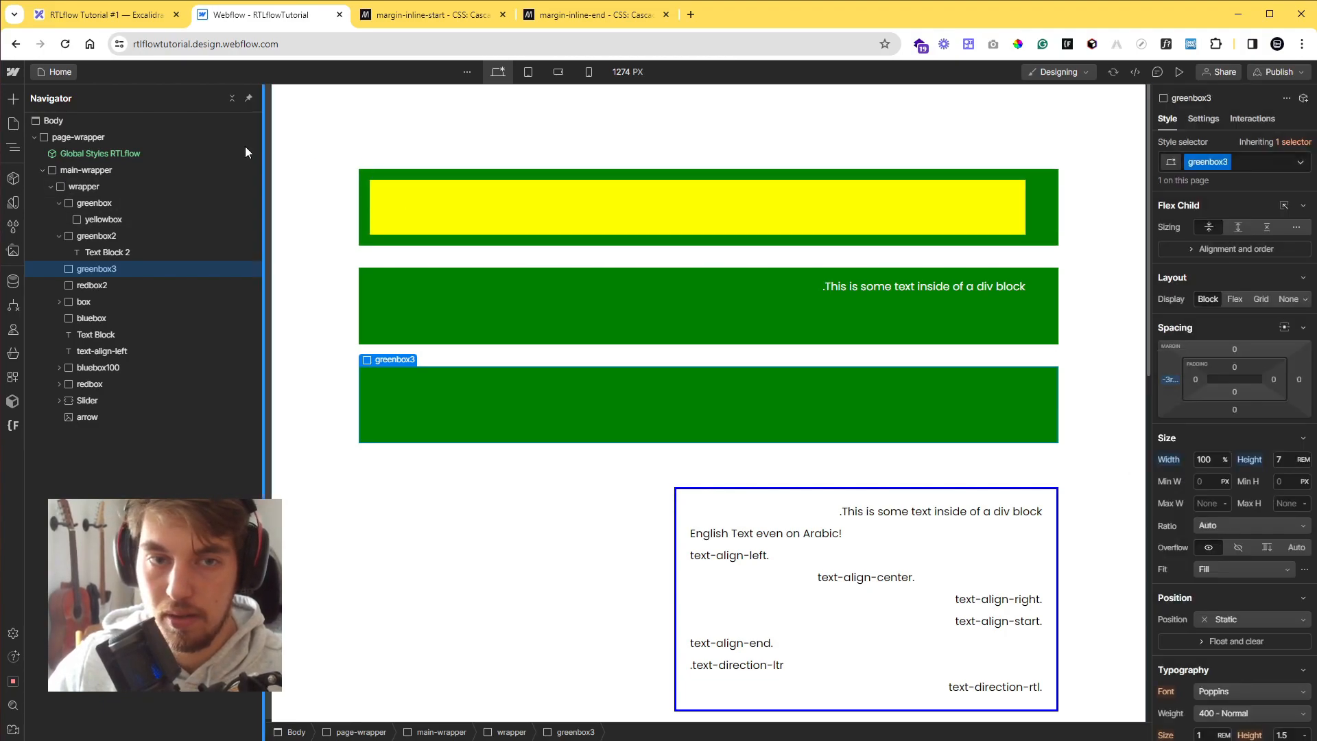
Set the Body's dir attribute value to rt to test greenbox3's negative left margin
{"action": "left_click", "coordinate": [245, 140]}
{"action": "left_click", "coordinate": [212, 120]}
{"action": "left_click", "coordinate": [1203, 119]}
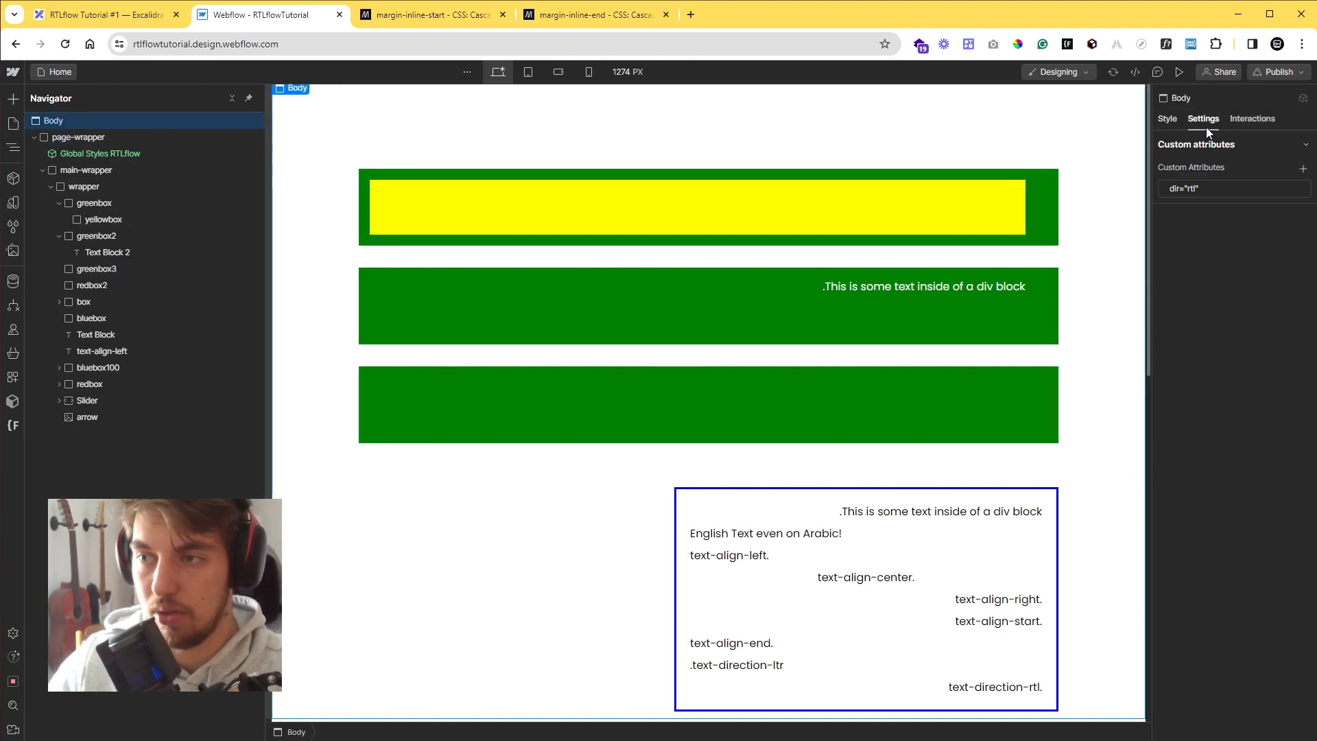
{"action": "left_click", "coordinate": [1228, 189]}
{"action": "left_click", "coordinate": [1220, 239]}
{"action": "left_click", "coordinate": [1231, 327]}
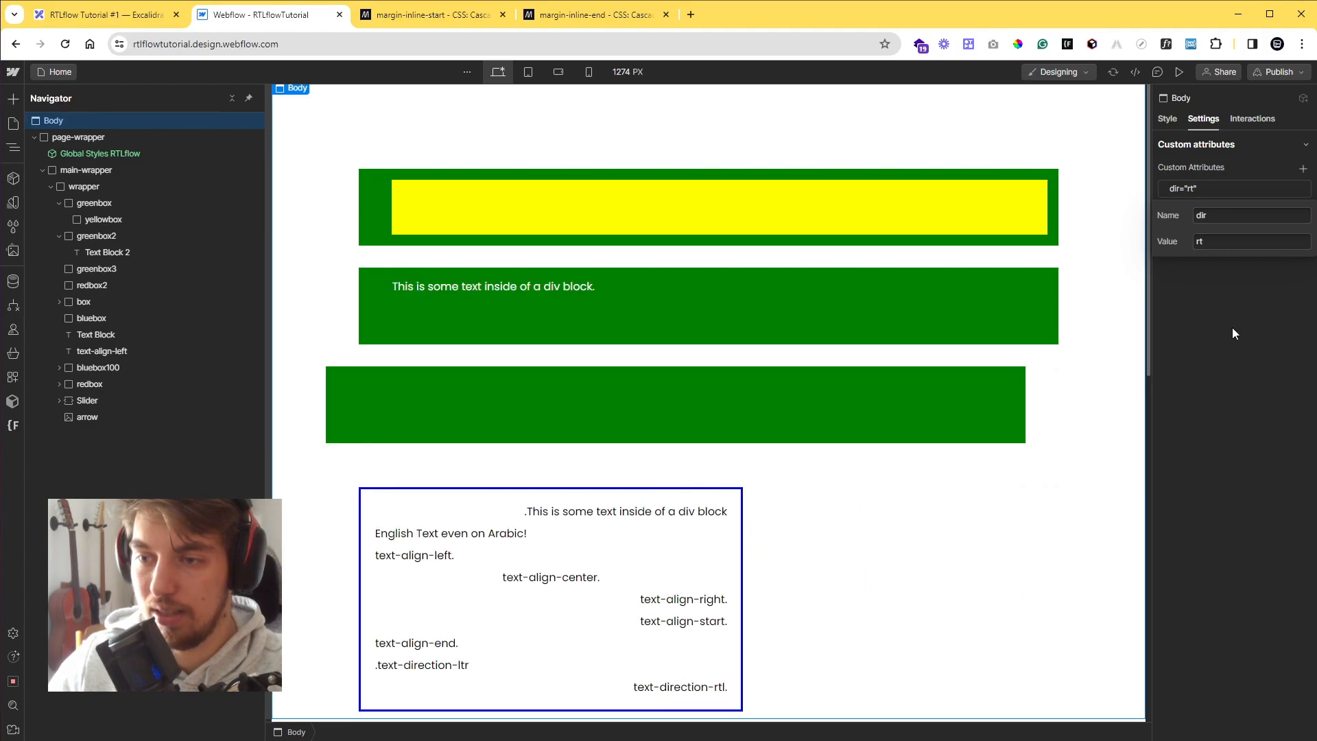
Reset greenbox3's left margin and try values of -97 px and -48rem
{"action": "left_click", "coordinate": [970, 380]}
{"action": "left_click", "coordinate": [1166, 119]}
{"action": "left_click", "coordinate": [1169, 379]}
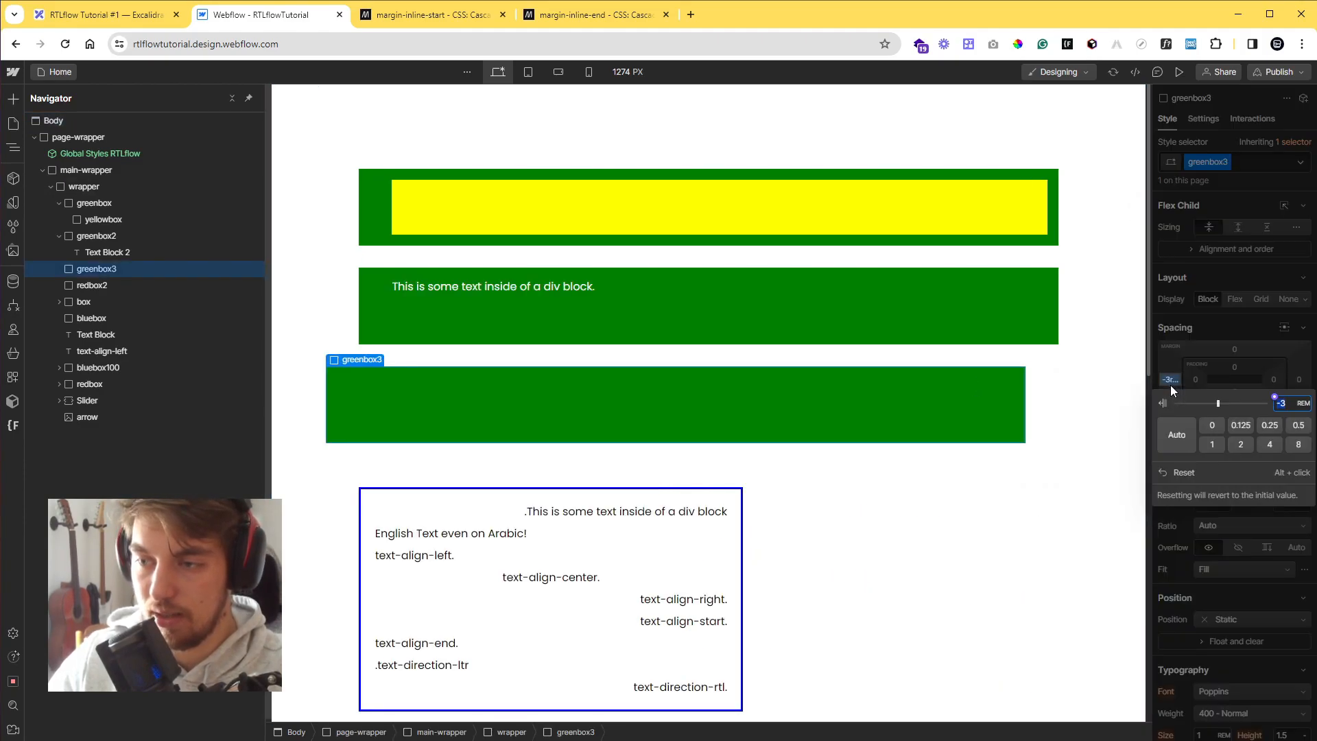
{"action": "left_click", "coordinate": [1199, 480]}
{"action": "left_click_drag", "start_coordinate": [1168, 377], "coordinate": [1235, 389]}
{"action": "left_click", "coordinate": [1174, 381]}
{"action": "type", "text": "-"}
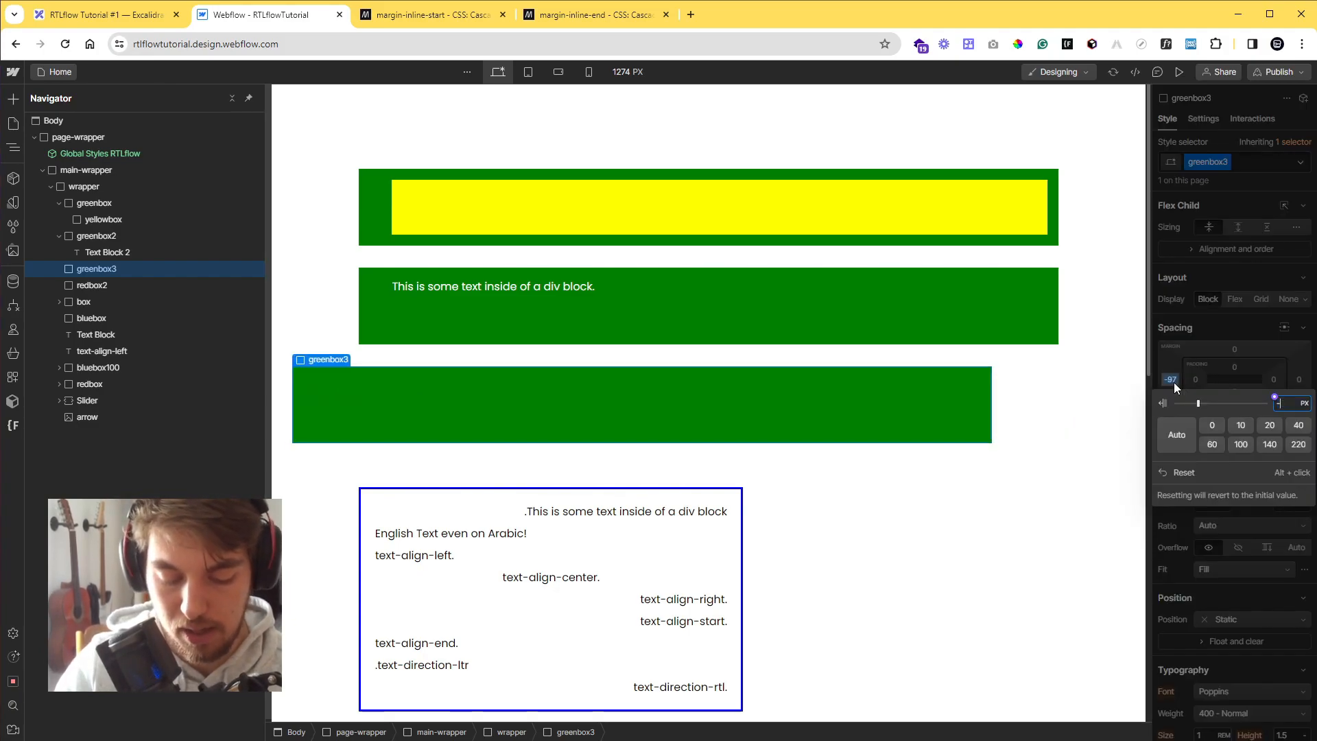
{"action": "type", "text": "48rem"}
{"action": "key", "text": "Return"}
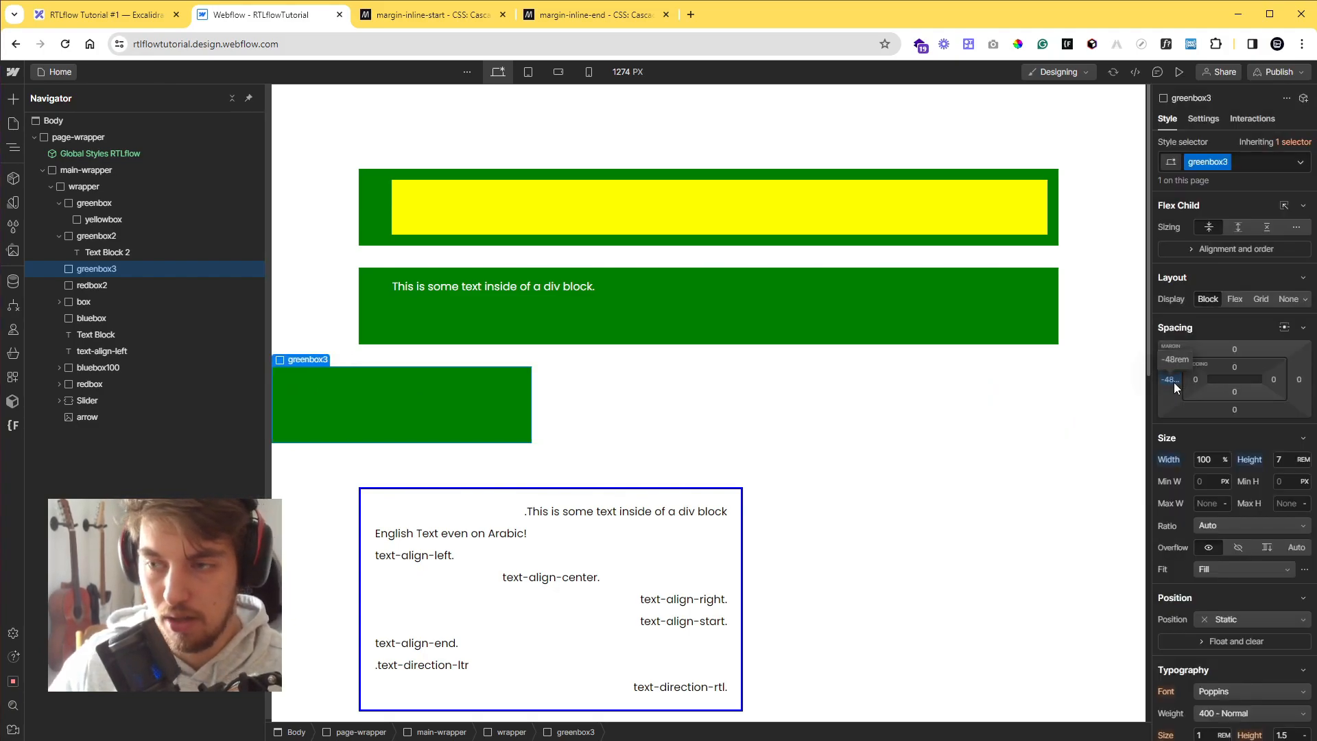
Replace greenbox3's trial left margin with -3rem
{"action": "left_click", "coordinate": [1174, 381]}
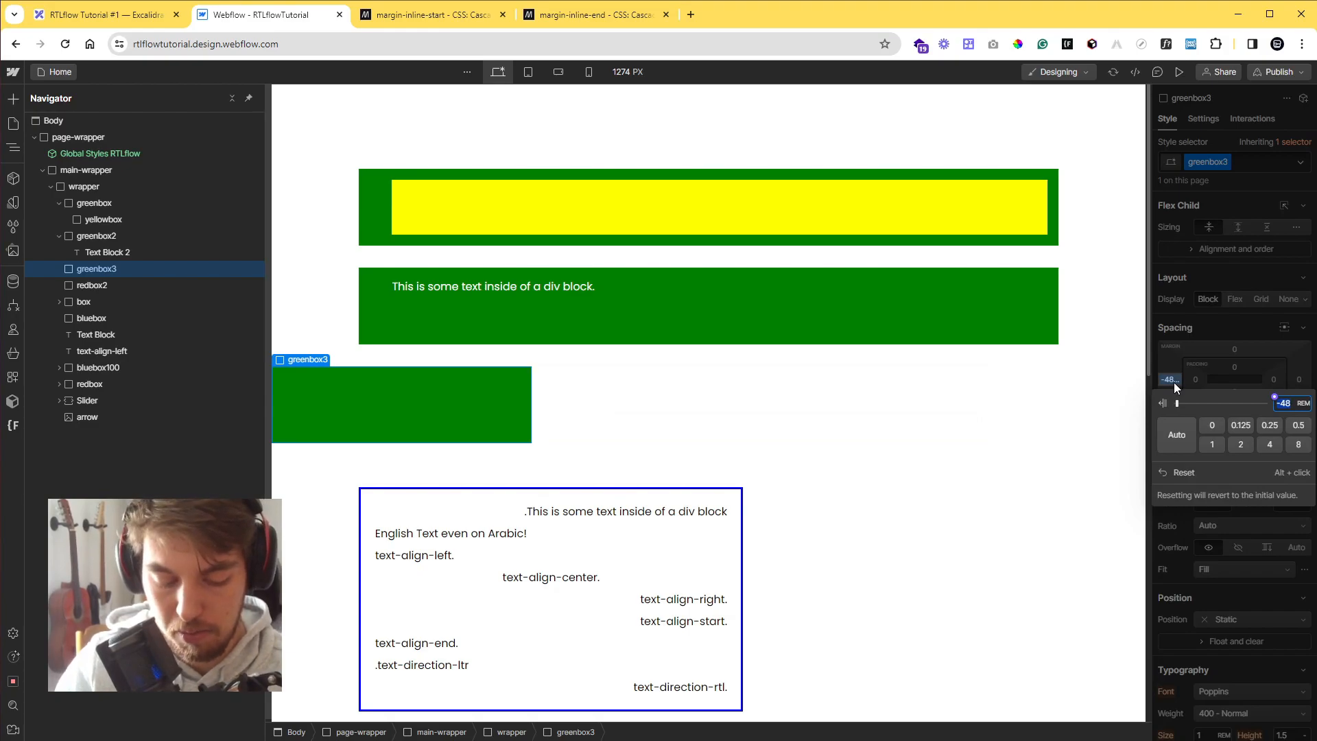
{"action": "type", "text": "-3rem"}
{"action": "key", "text": "Return"}
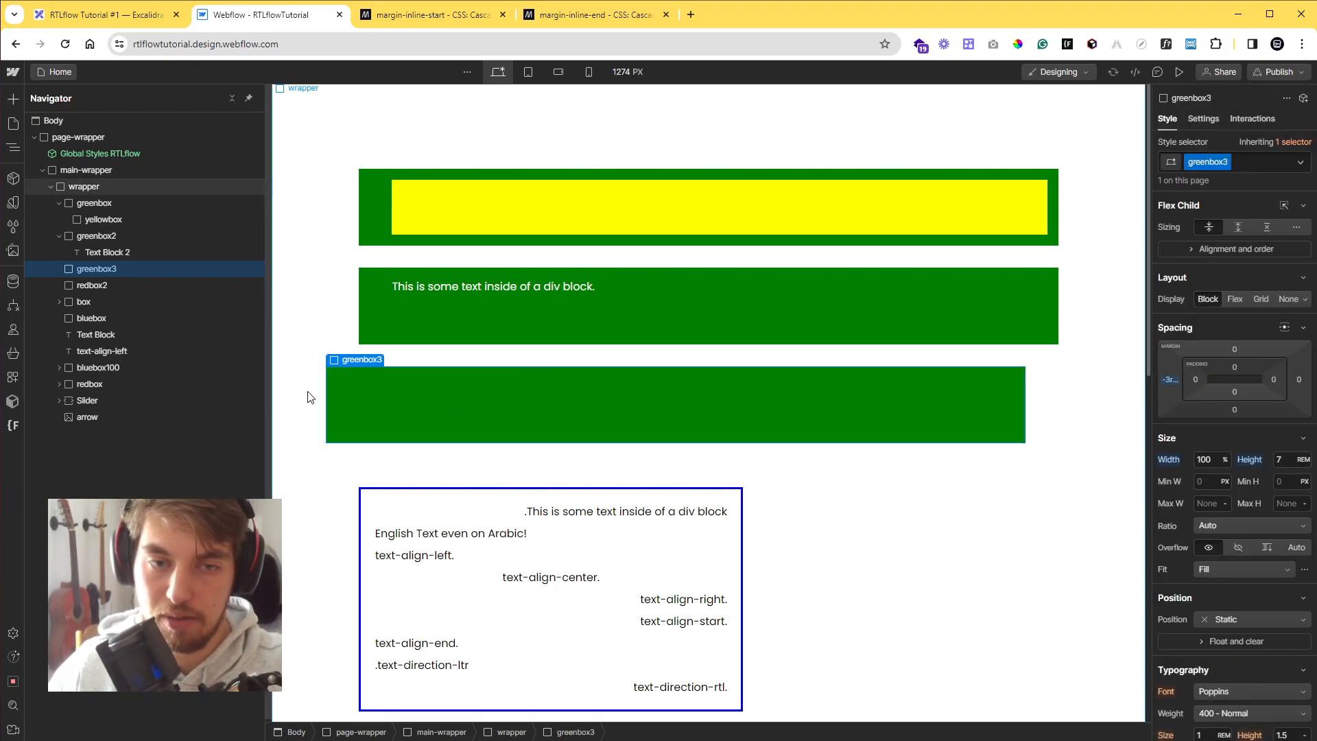
Set the Body's dir value to rtl and select greenbox3 to inspect its margin styles
{"action": "left_click", "coordinate": [162, 120]}
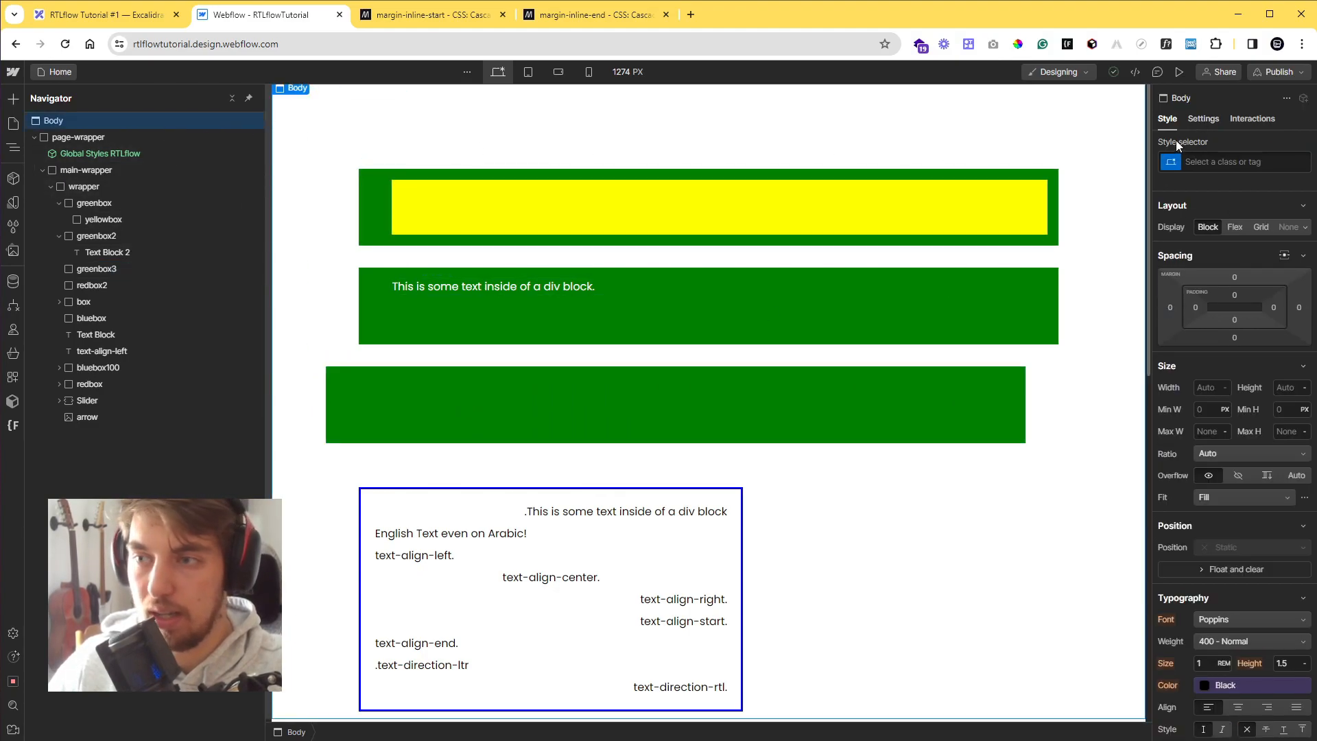
{"action": "left_click", "coordinate": [1203, 119]}
{"action": "left_click", "coordinate": [1234, 187]}
{"action": "left_click", "coordinate": [1225, 243]}
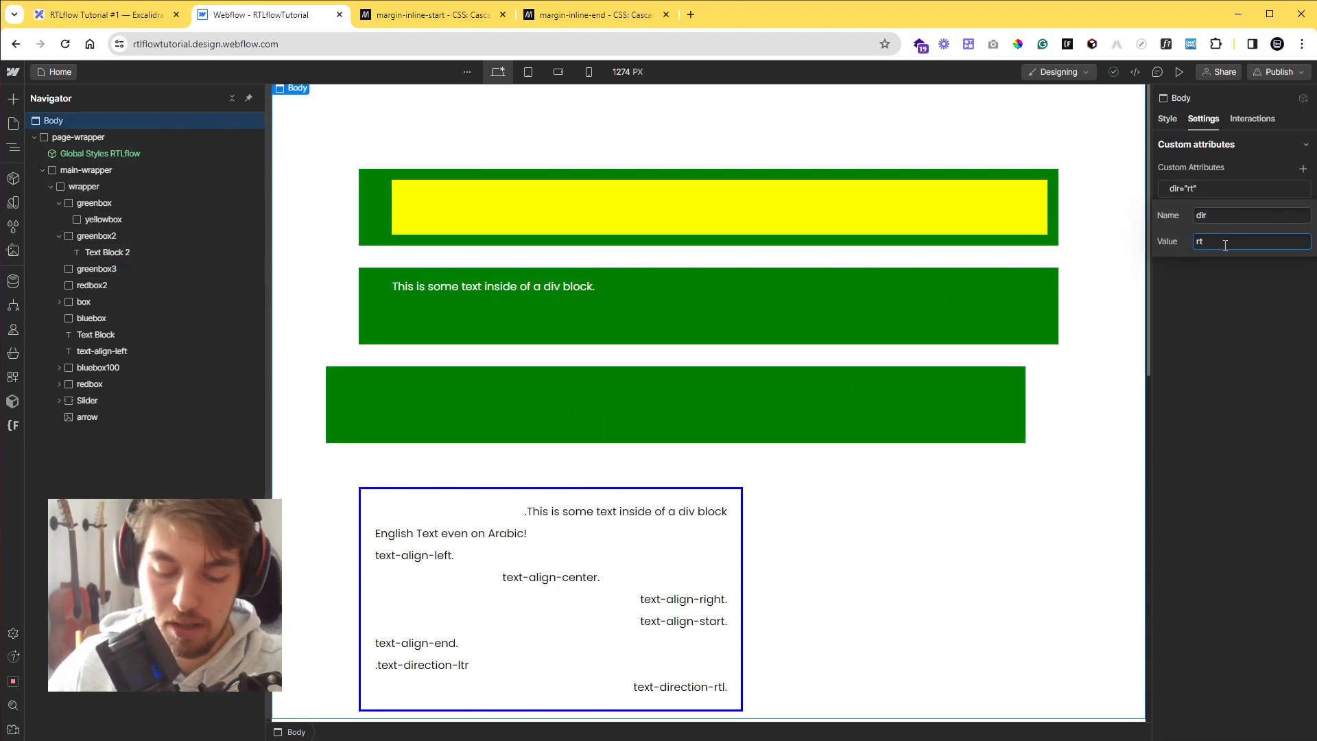
{"action": "type", "text": "l"}
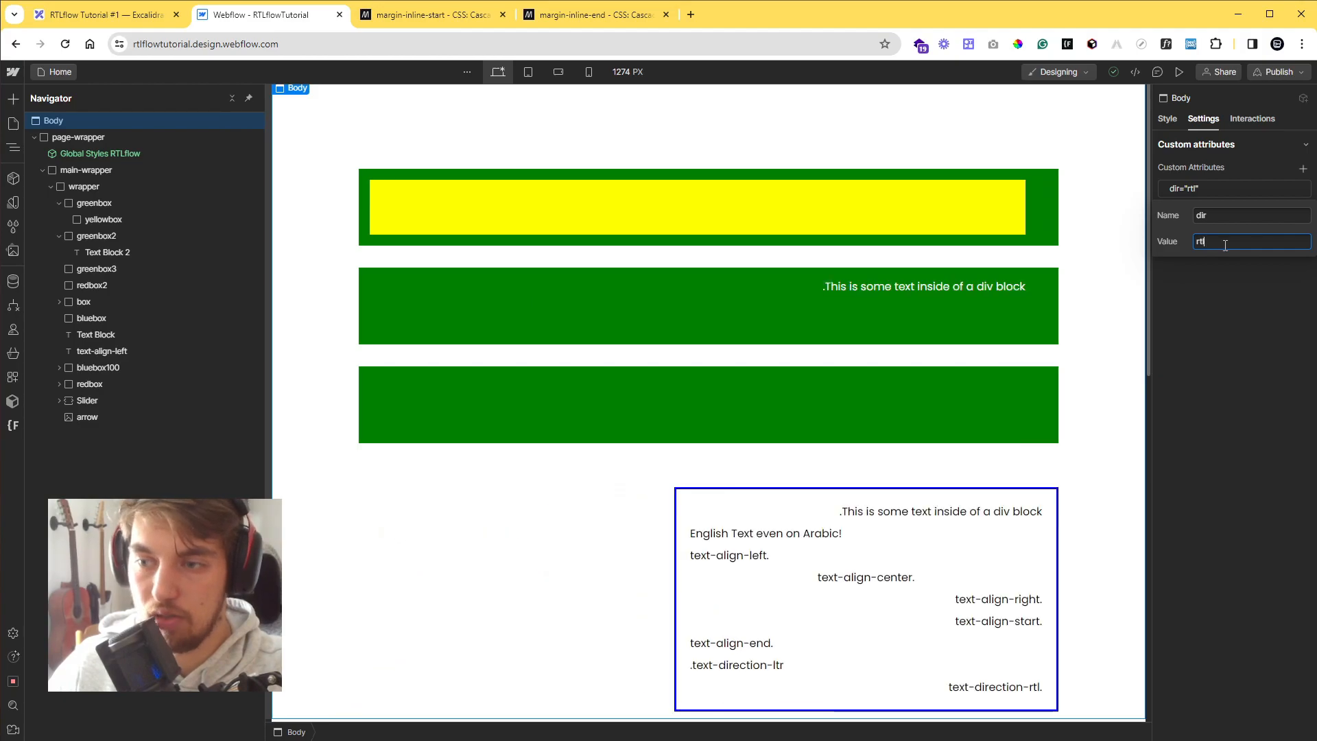
{"action": "left_click", "coordinate": [1014, 419]}
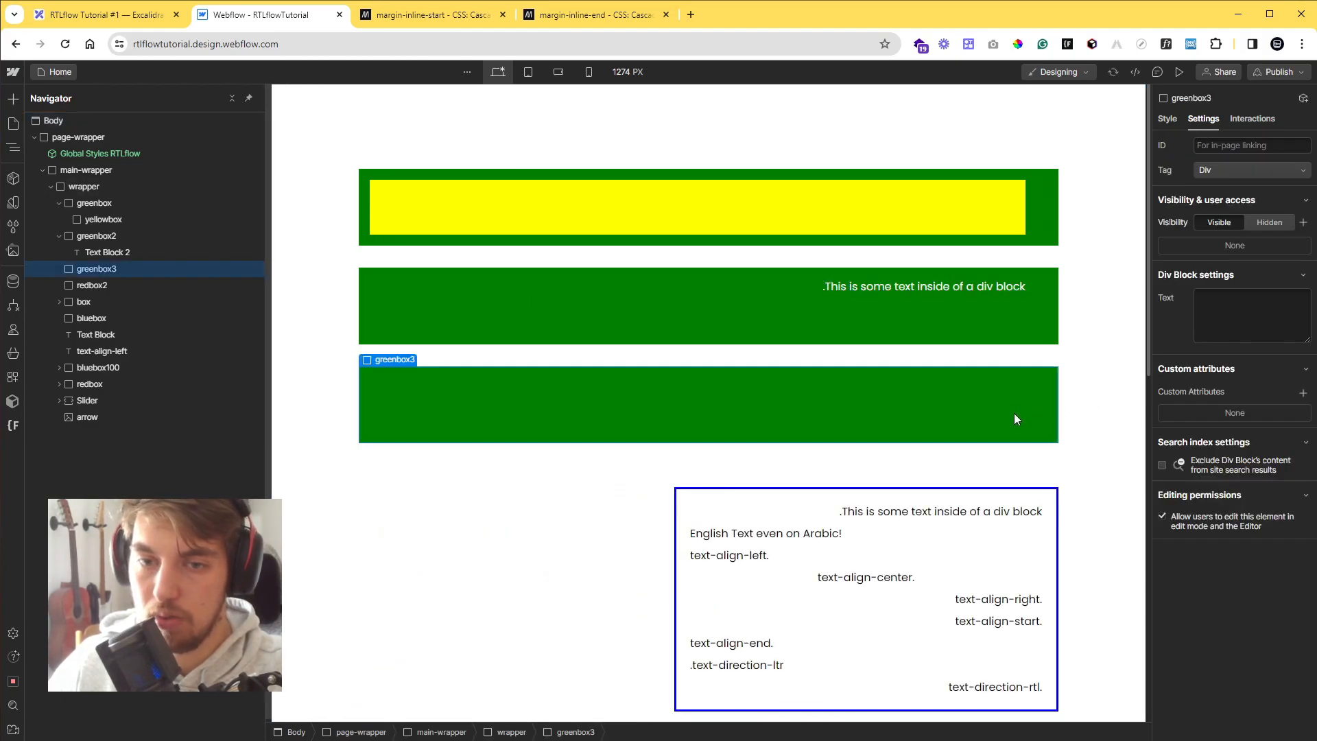
{"action": "left_click", "coordinate": [1170, 119]}
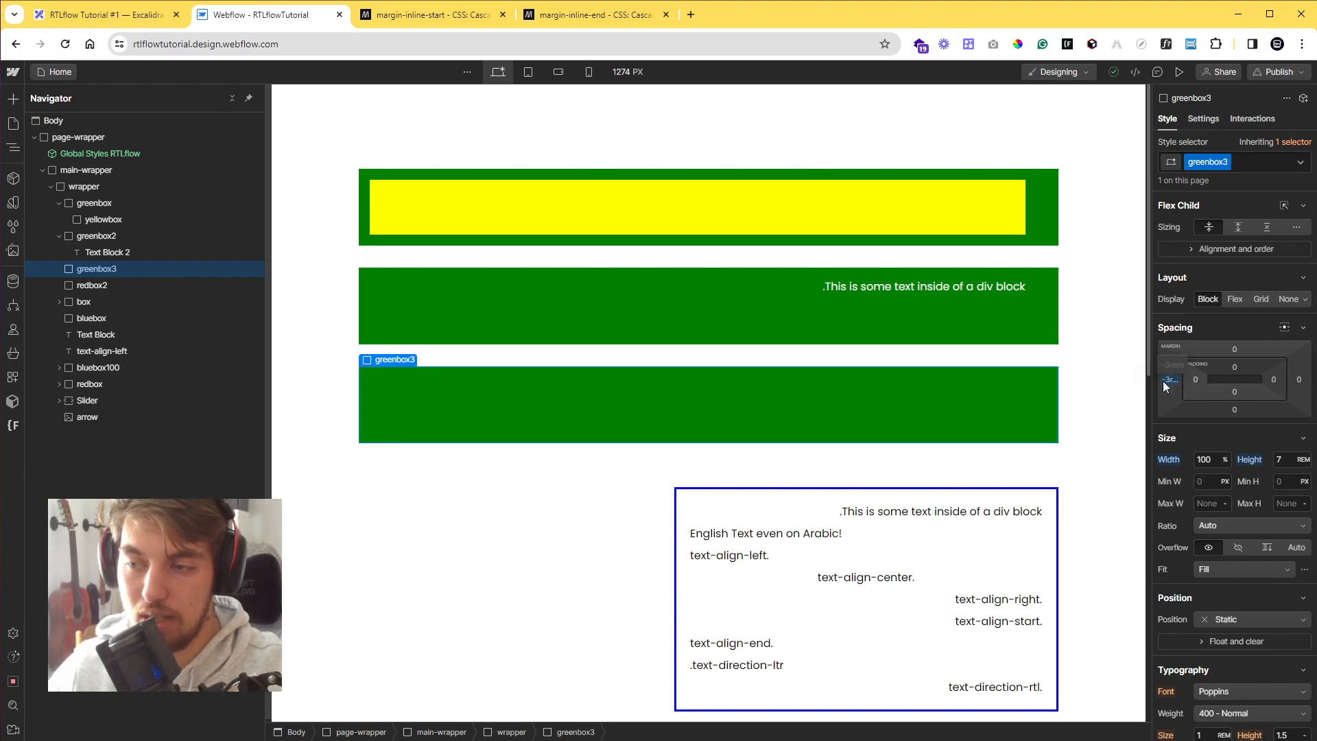
Set greenbox3's right margin to -3rem
{"action": "left_click", "coordinate": [1298, 381]}
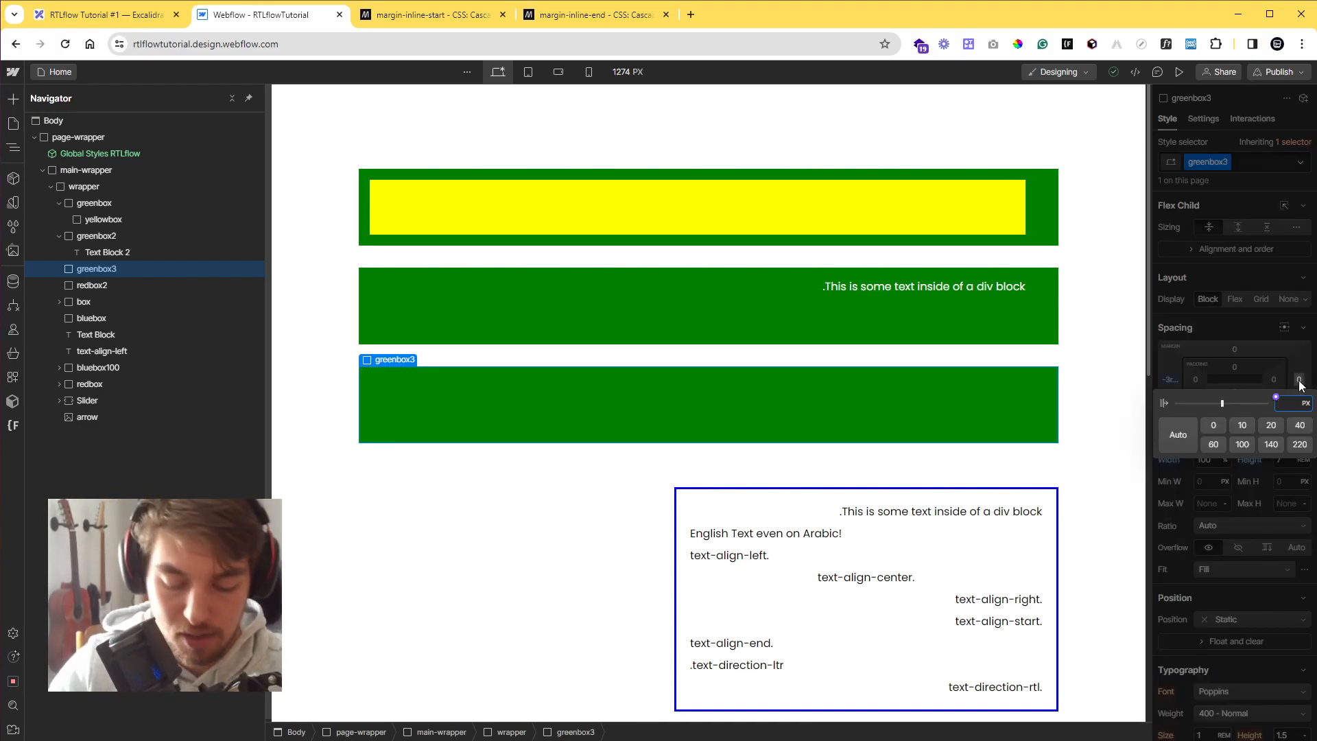
{"action": "type", "text": "-3rem"}
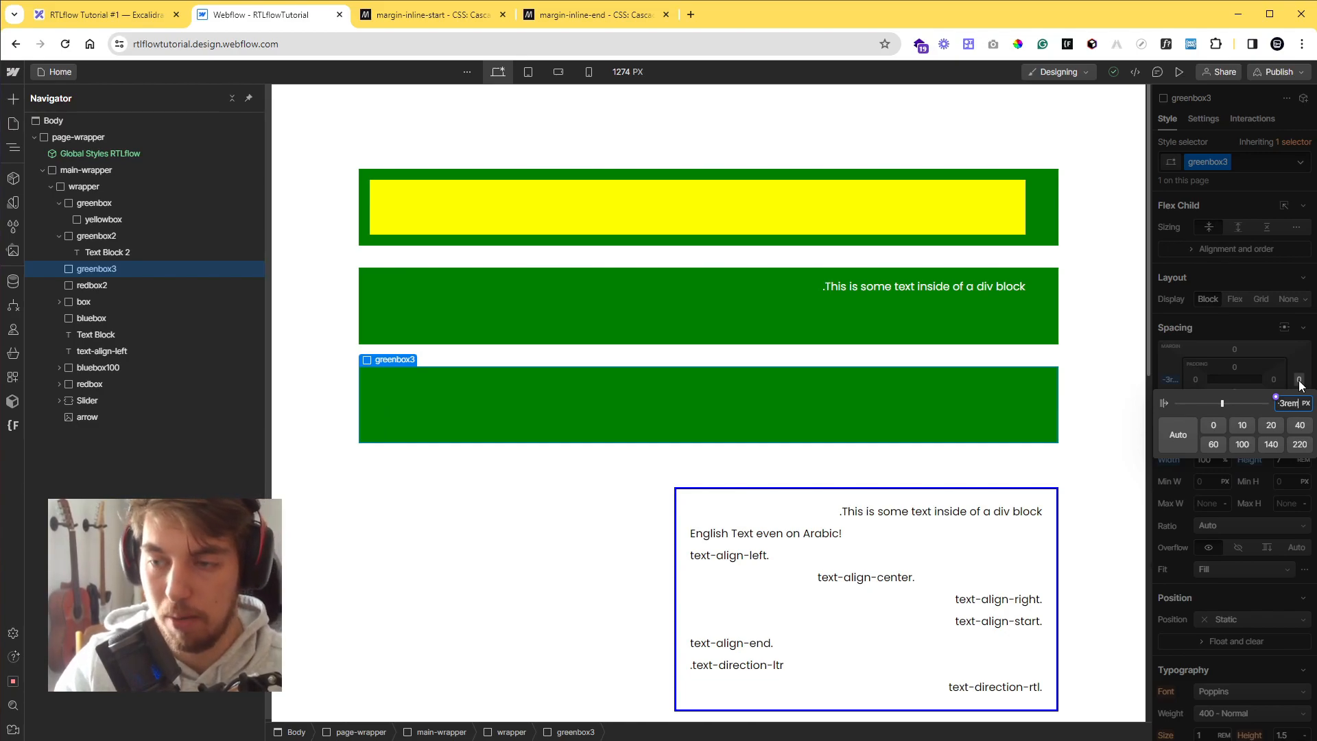
{"action": "key", "text": "Return"}
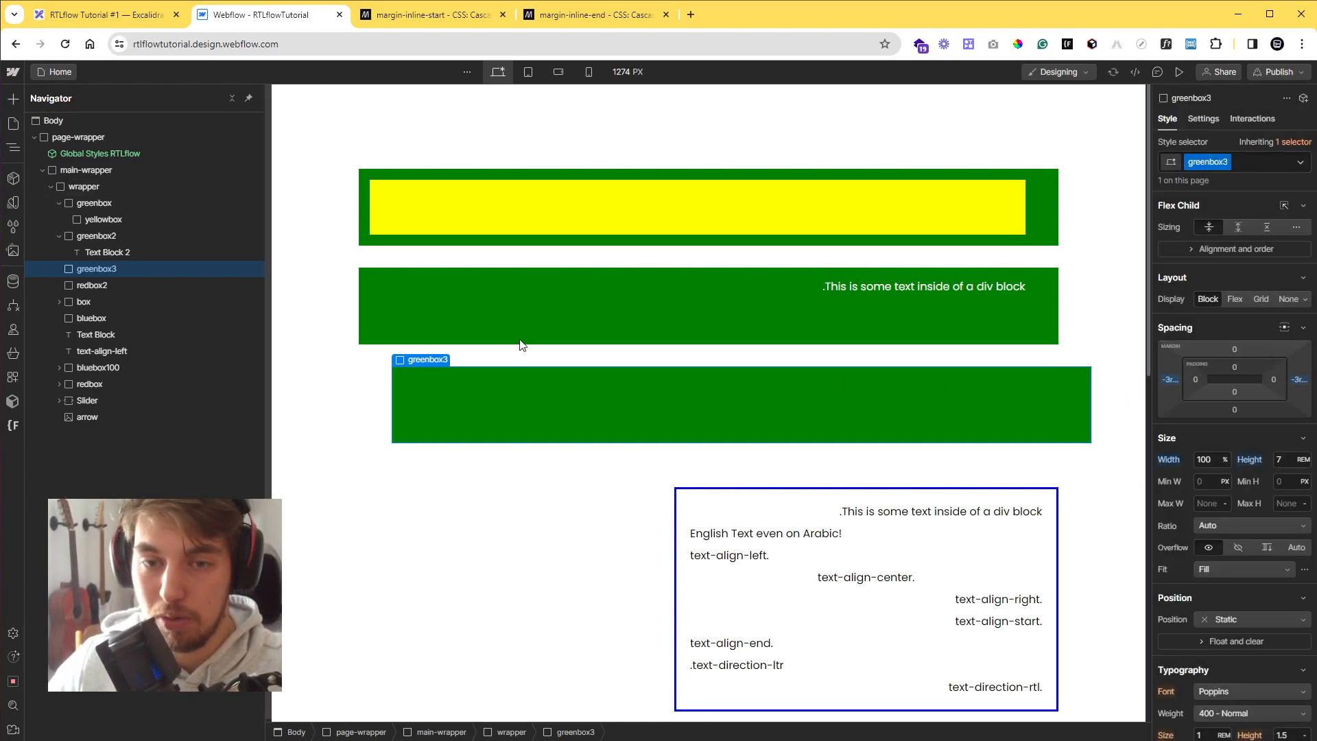
Change the Body's dir attribute value to rt to test greenbox3 with negative margins on both sides
{"action": "left_click", "coordinate": [146, 121]}
{"action": "left_click", "coordinate": [1203, 119]}
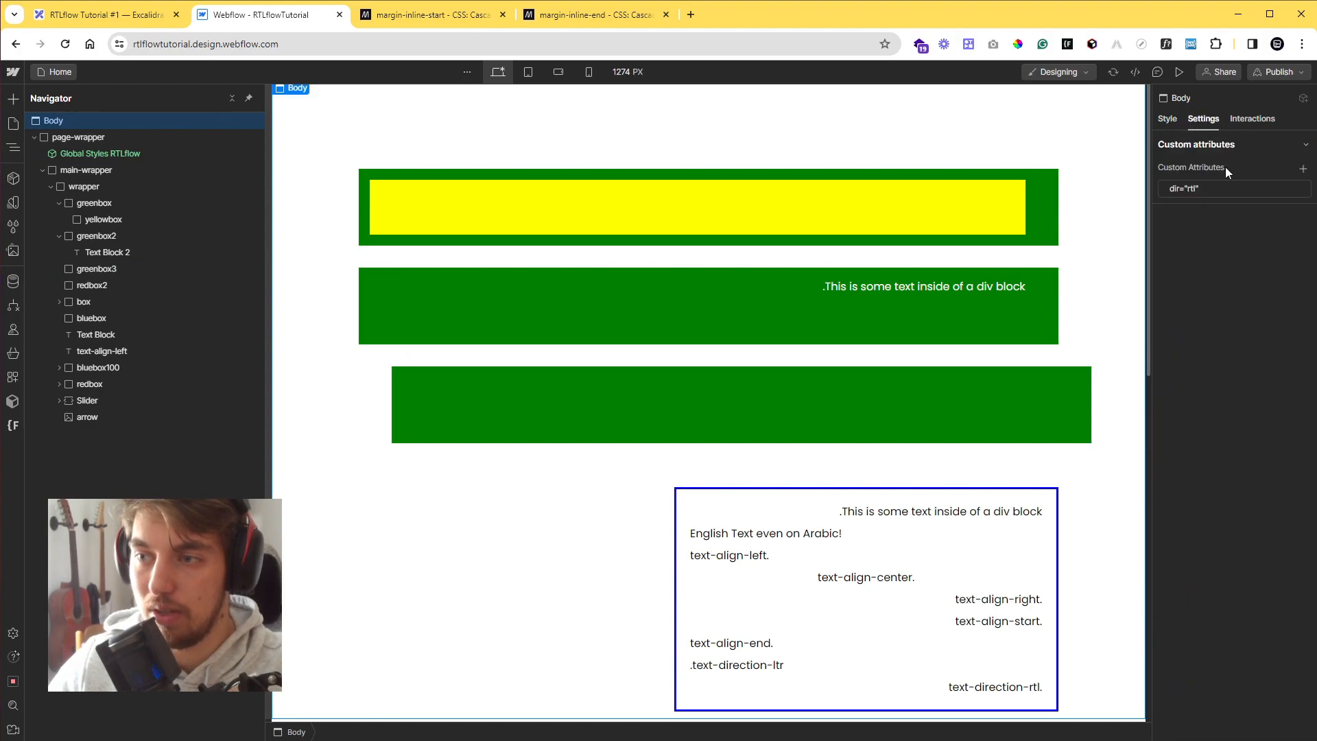
{"action": "left_click", "coordinate": [1227, 188]}
{"action": "left_click", "coordinate": [1232, 241]}
{"action": "key", "text": "BackSpace"}
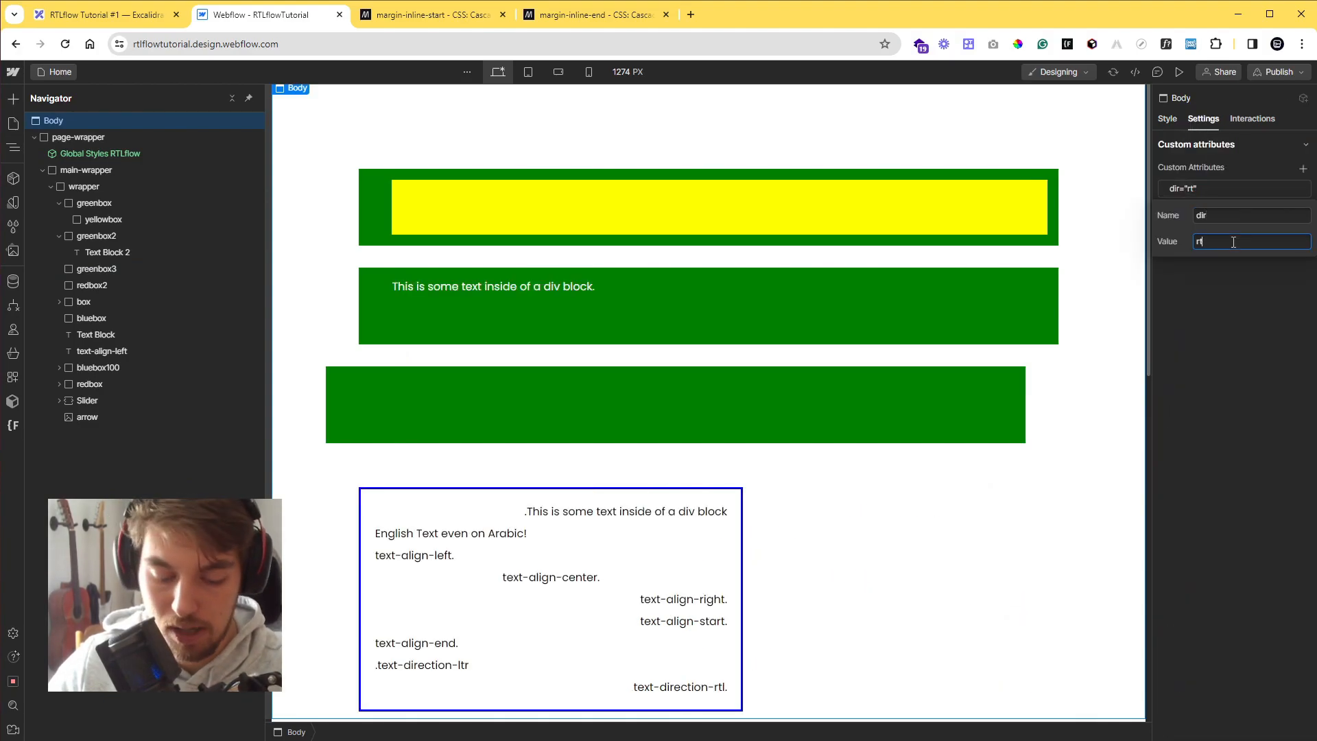
Restore the Body's dir attribute value to rtl and select greenbox3 to inspect its left and right margins
{"action": "type", "text": "l"}
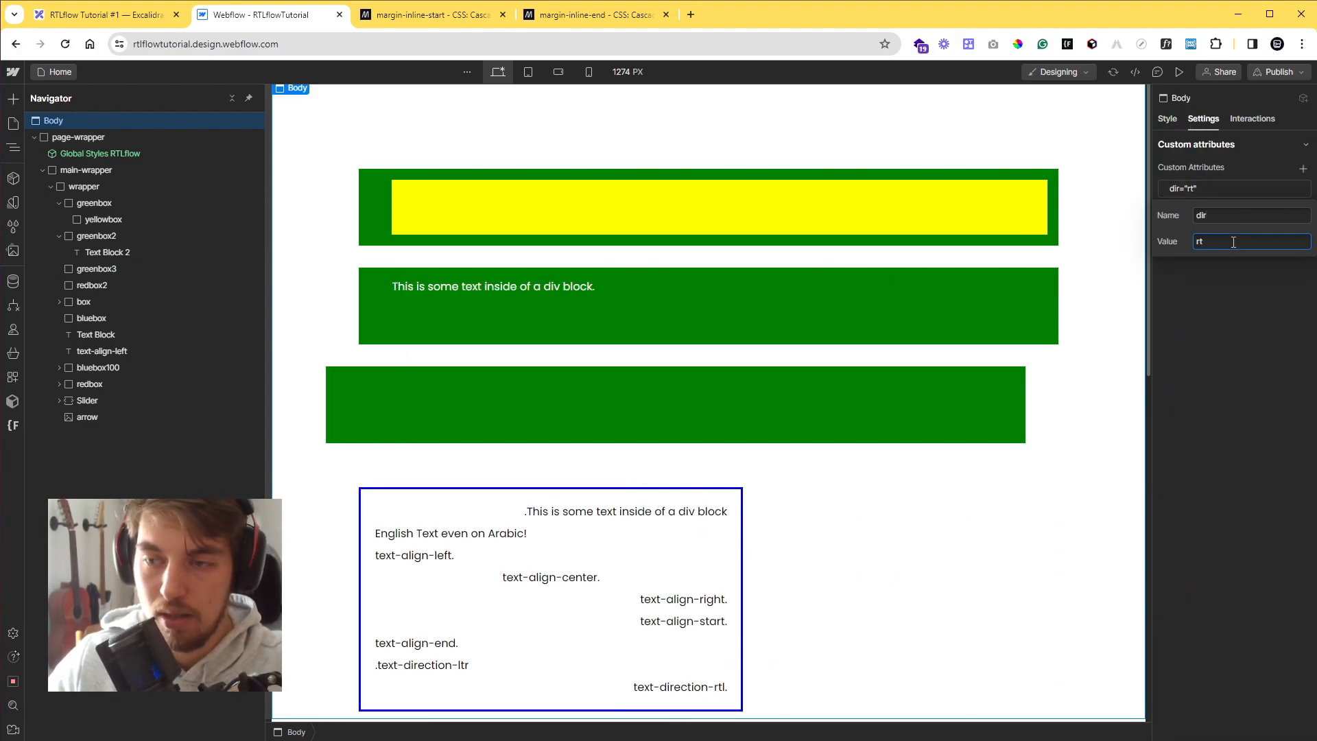
{"action": "left_click", "coordinate": [1216, 294]}
{"action": "left_click", "coordinate": [1038, 394]}
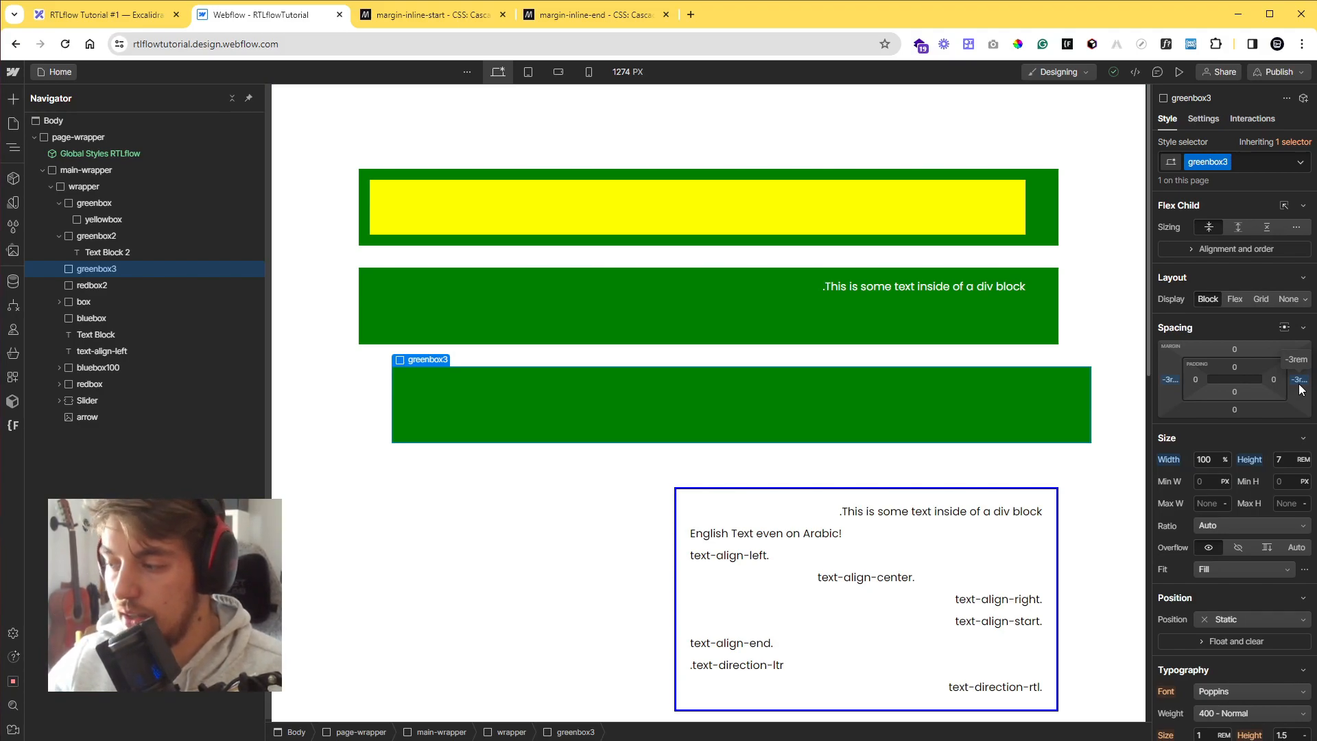
Select greenbox2 and review its style settings from spacing down to the custom properties
{"action": "left_click", "coordinate": [479, 327]}
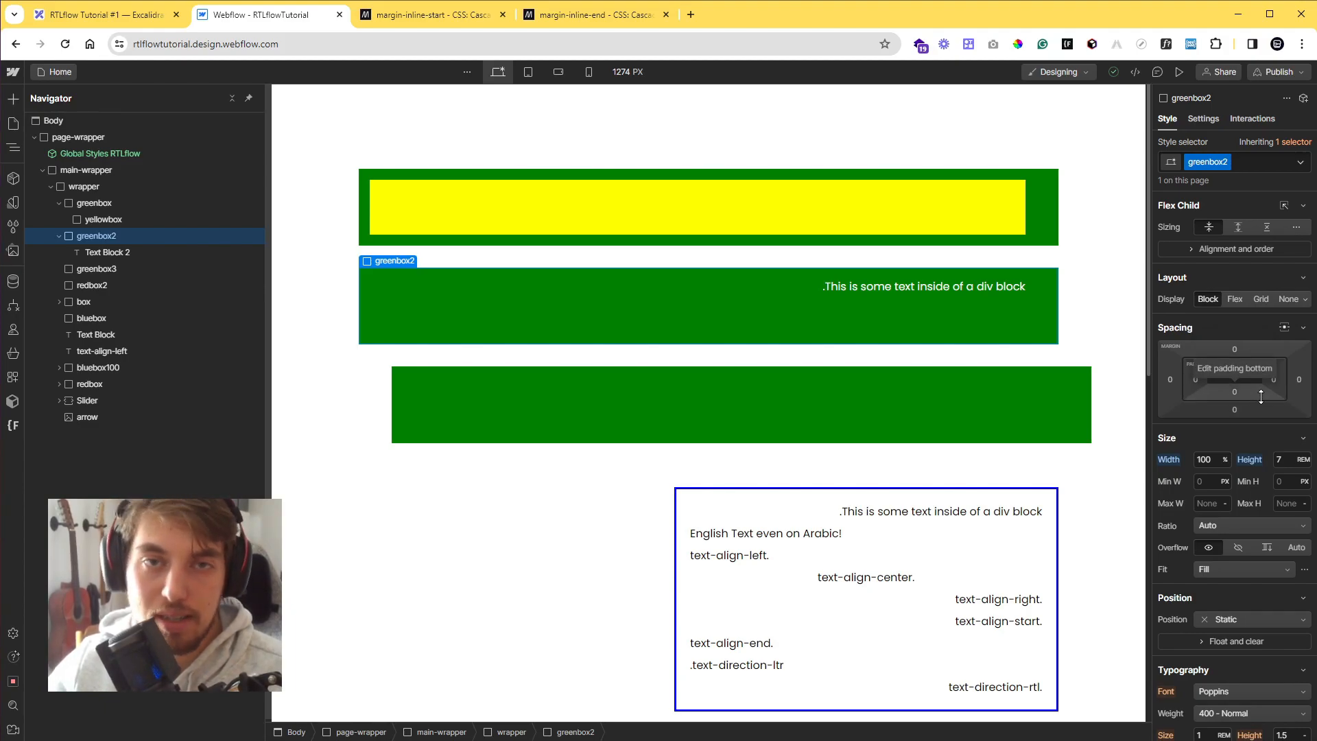
{"action": "scroll", "coordinate": [1259, 391], "scroll_direction": "down", "scroll_amount": 8}
{"action": "scroll", "coordinate": [1255, 446], "scroll_direction": "down", "scroll_amount": 5}
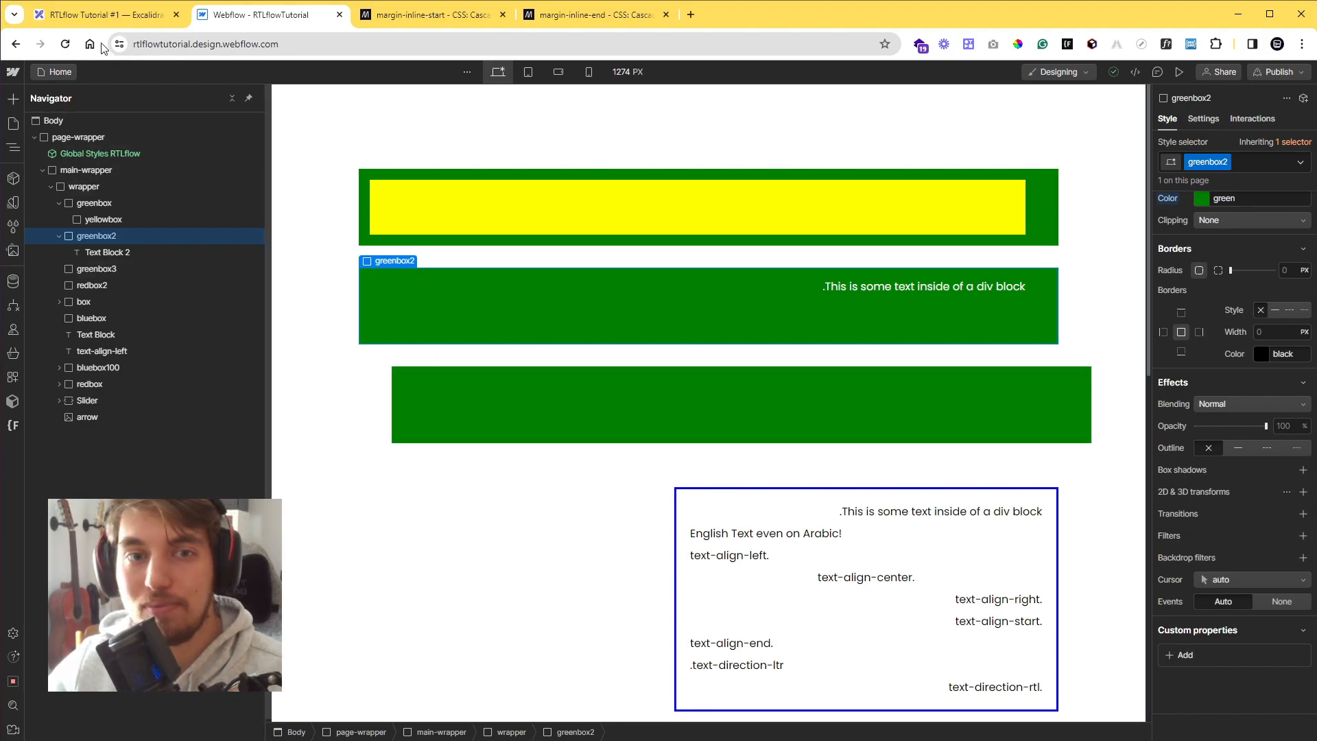
Switch to the RTLflow Tutorial #1 board in Excalidraw and review the Padding & Margin and Absolute Position lesson notes
{"action": "left_click", "coordinate": [89, 16]}
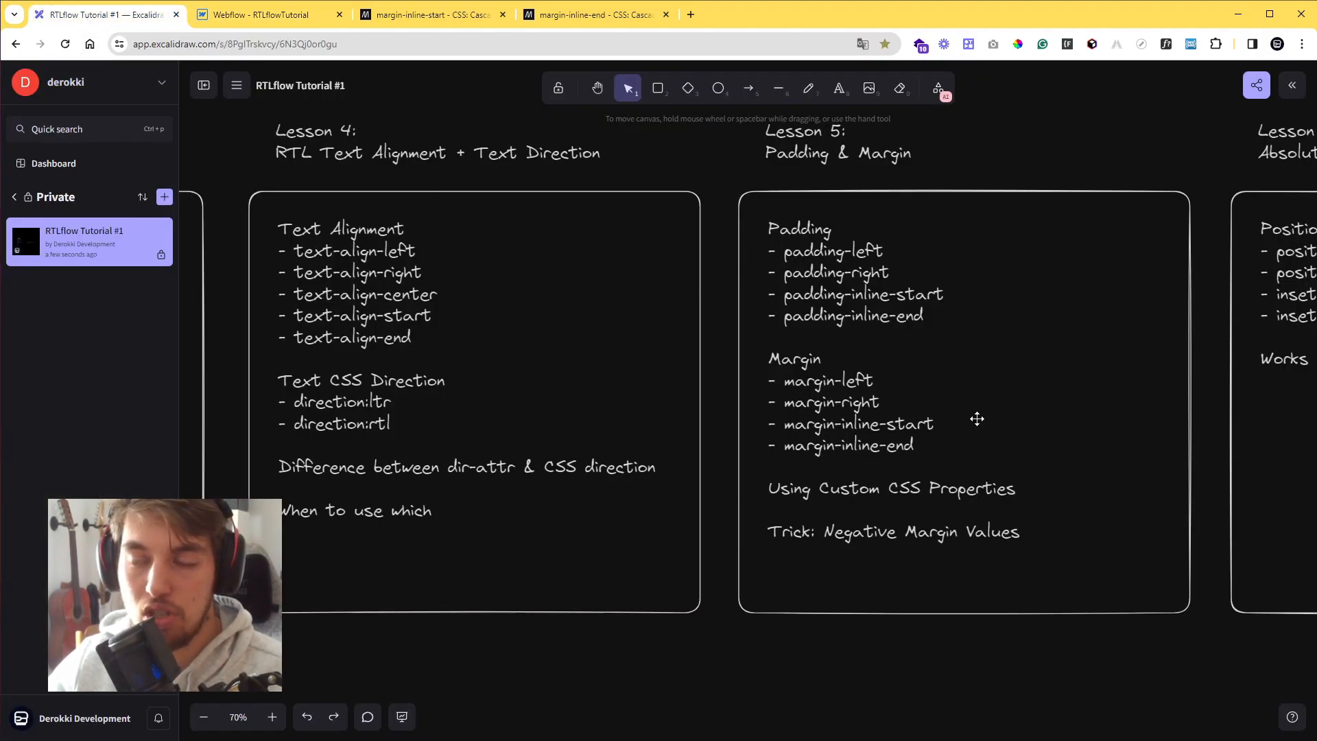
{"action": "left_click_drag", "start_coordinate": [989, 422], "coordinate": [669, 453]}
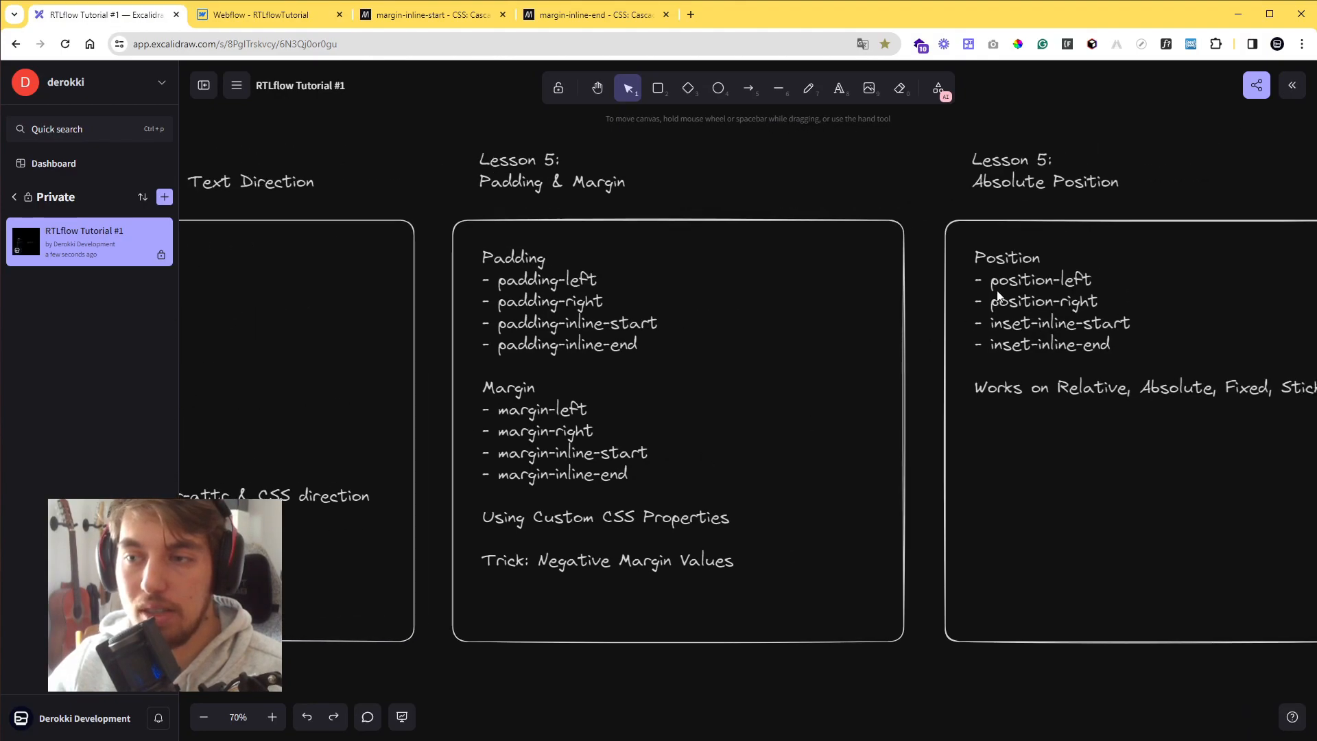